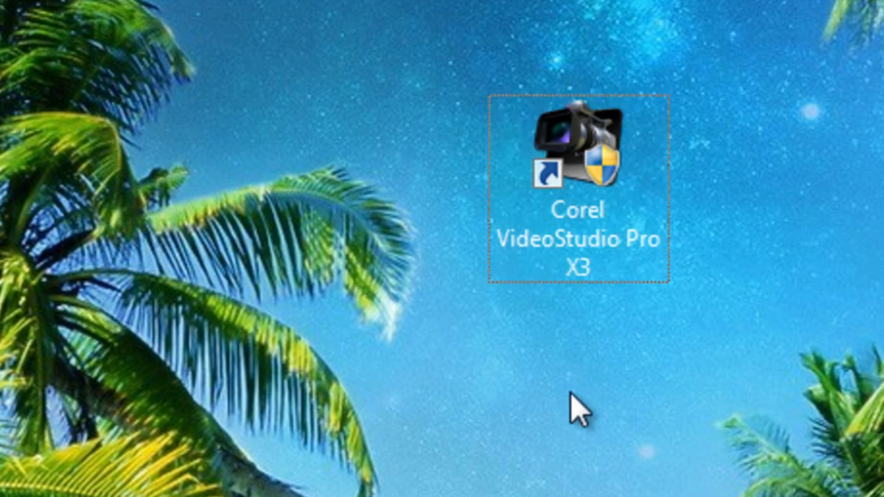
# - Launch Corel VideoStudio Pro X3 and start an Advanced Edit project in widescreen (16:9)
pyautogui.moveTo(586, 199); pyautogui.dragTo(556, 173)
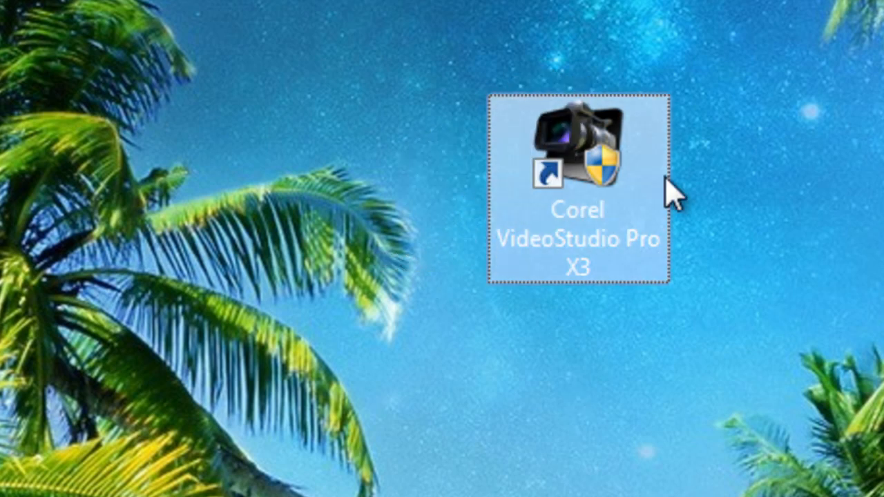
pyautogui.doubleClick(614, 163)
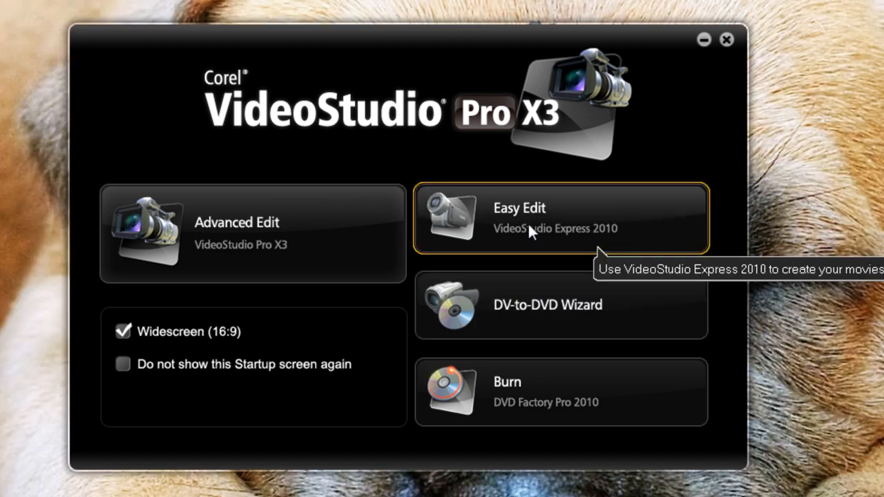
pyautogui.click(229, 246)
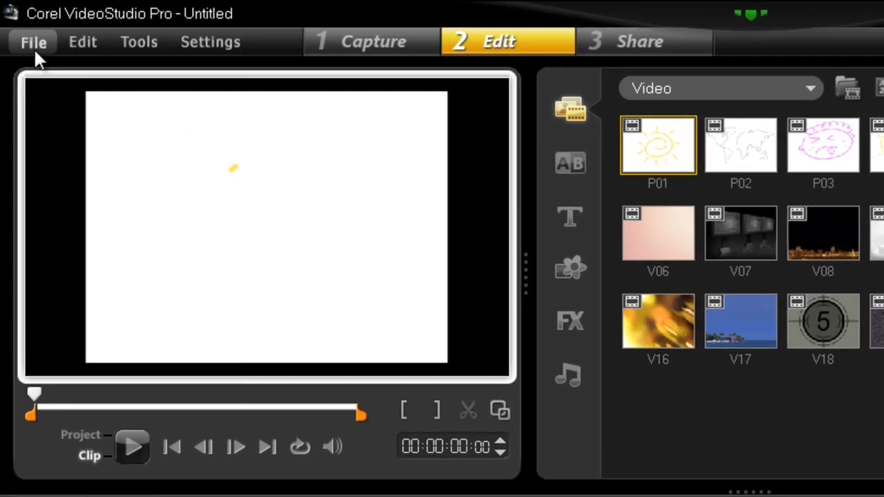
# - Insert the video file Criação.mp4 from the desktop (Área de Trabalho) into the timeline
pyautogui.click(15, 22)
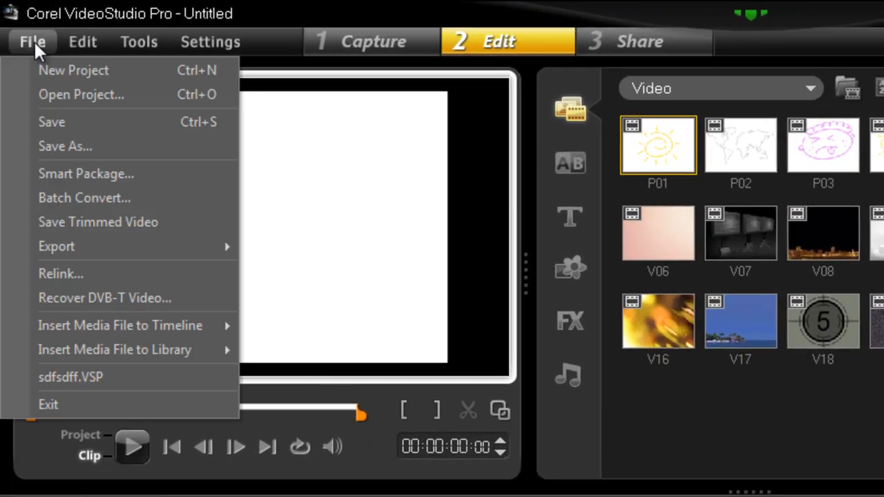
pyautogui.moveTo(108, 336)
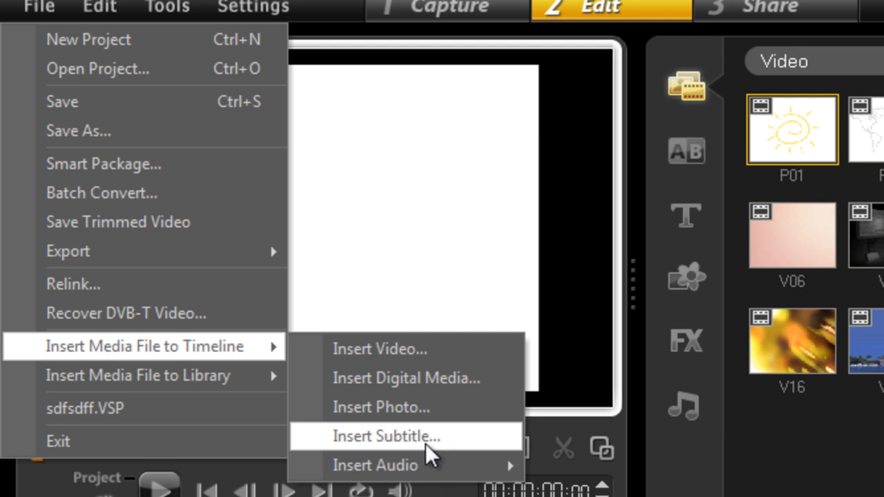
pyautogui.moveTo(426, 475)
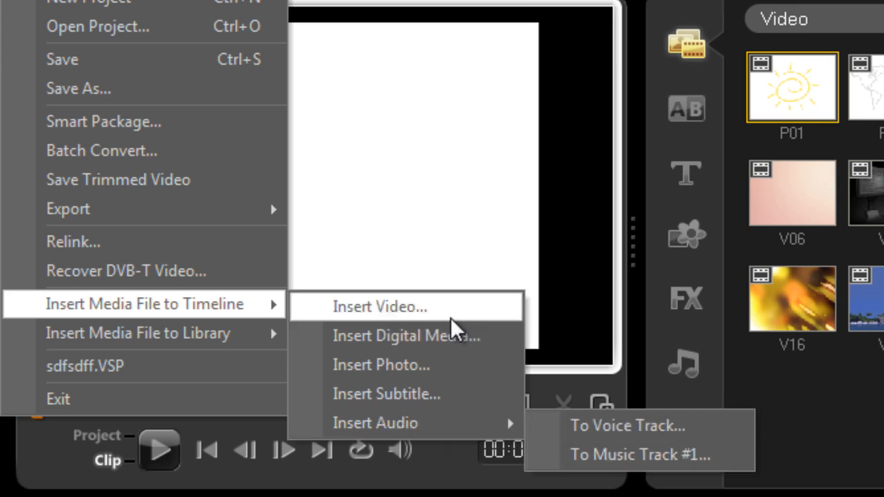
pyautogui.click(360, 307)
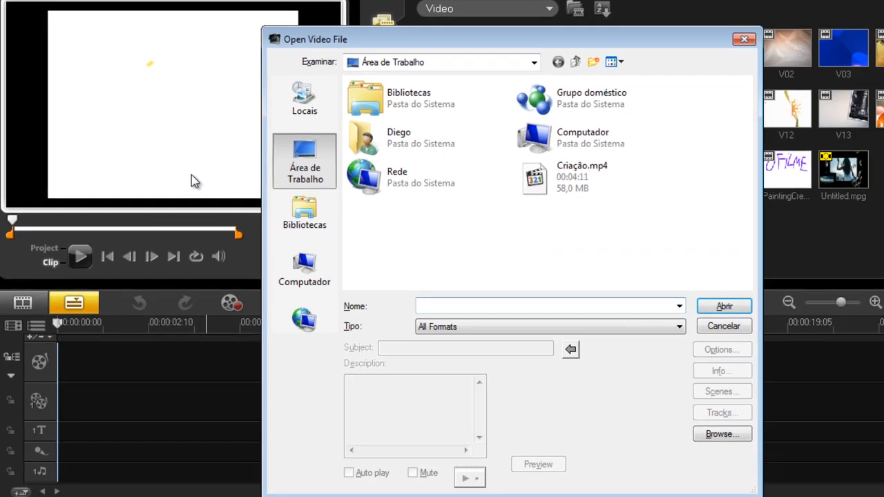
pyautogui.moveTo(394, 40); pyautogui.dragTo(214, 0)
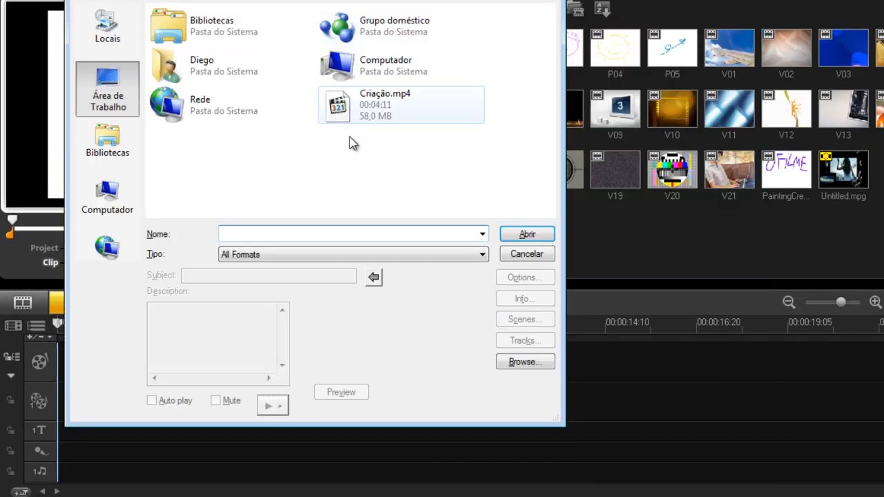
pyautogui.moveTo(301, 0); pyautogui.dragTo(321, 10)
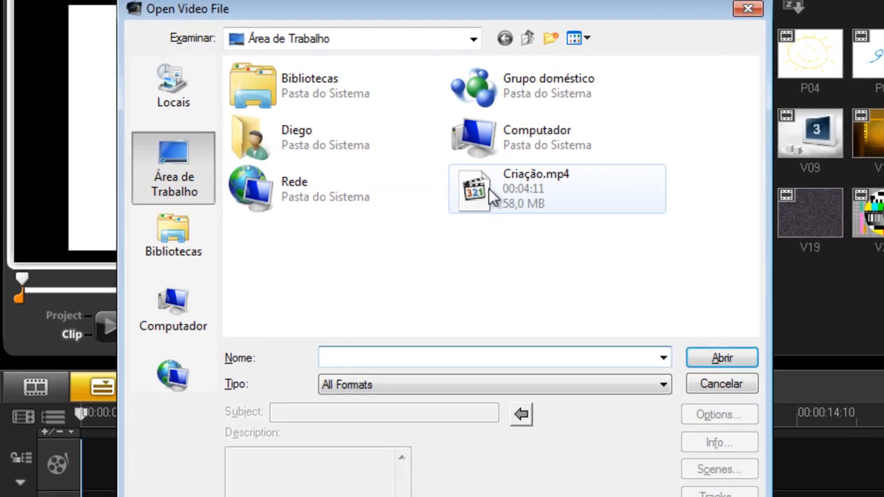
pyautogui.click(489, 190)
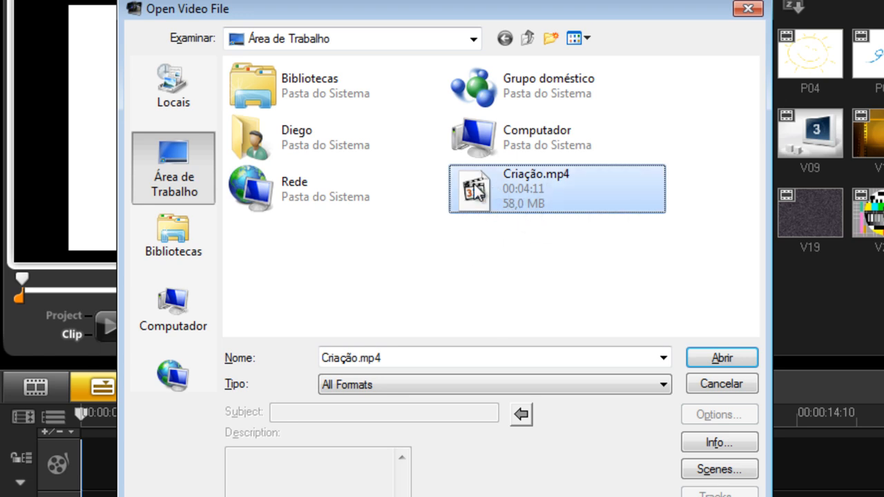
pyautogui.click(718, 359)
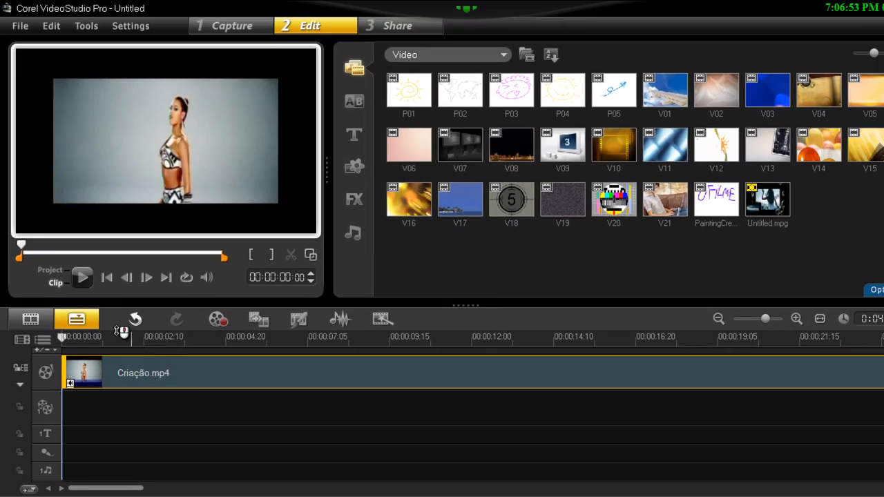
# - Check the project in storyboard view, return to timeline view, and play its opening seconds
pyautogui.moveTo(63, 338); pyautogui.dragTo(58, 359)
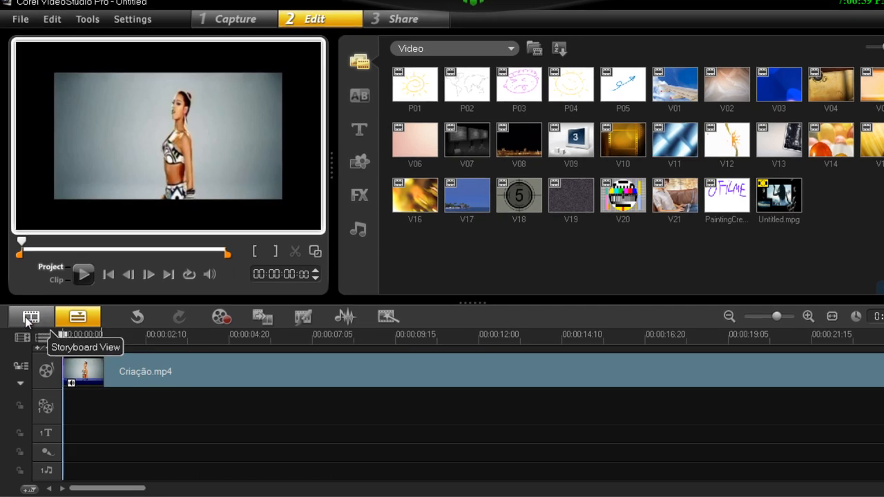
pyautogui.click(28, 322)
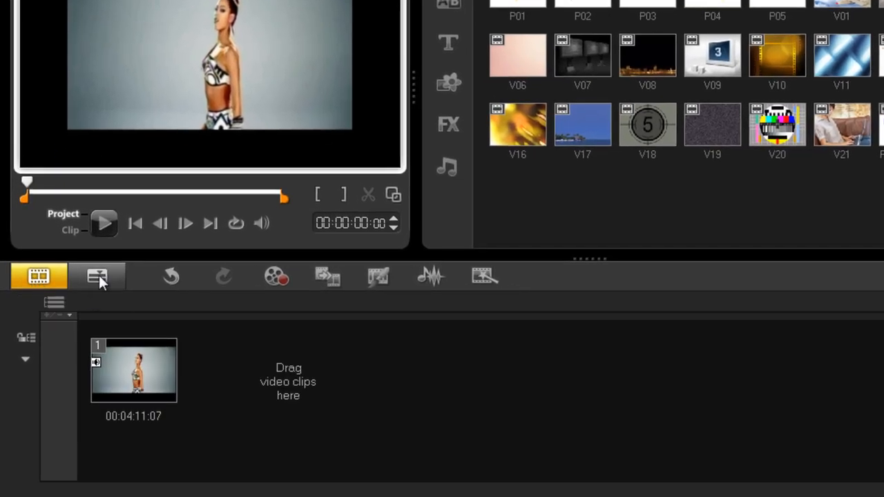
pyautogui.click(99, 279)
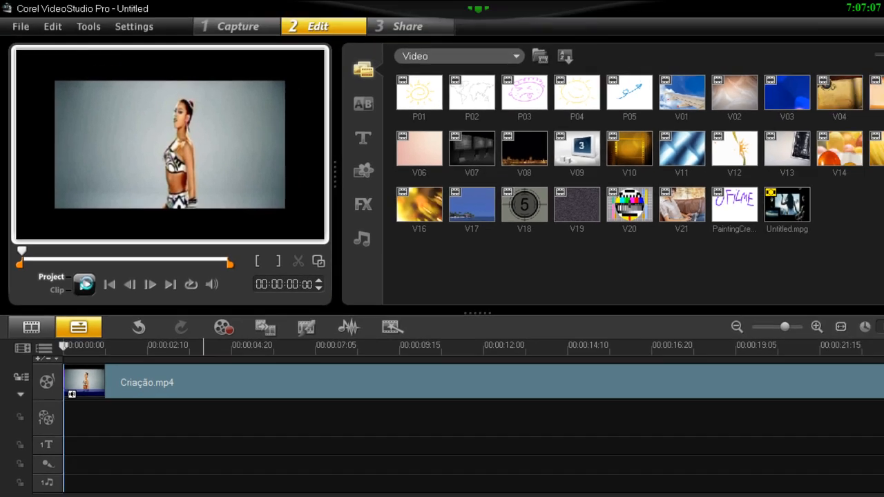
pyautogui.click(84, 284)
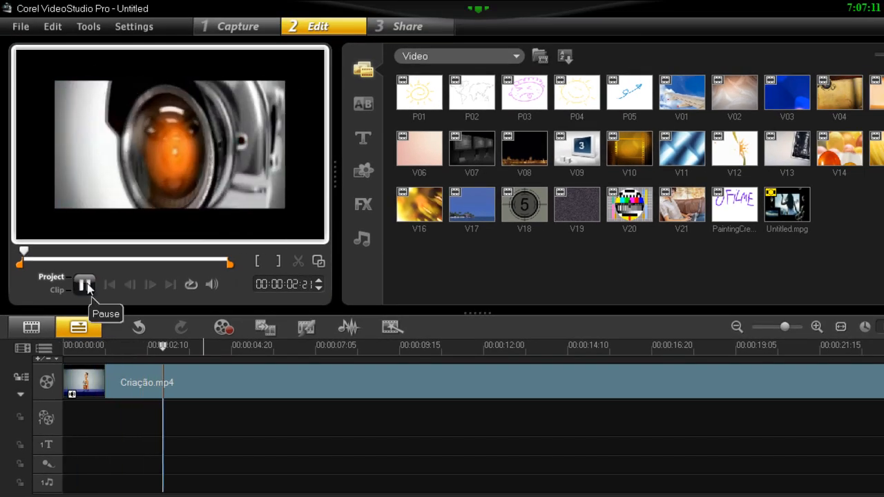
pyautogui.click(86, 287)
# - Trim the end of the Criação.mp4 clip with a mark-out at 00:00:10:05, and undo the trim
pyautogui.moveTo(190, 345); pyautogui.dragTo(420, 352)
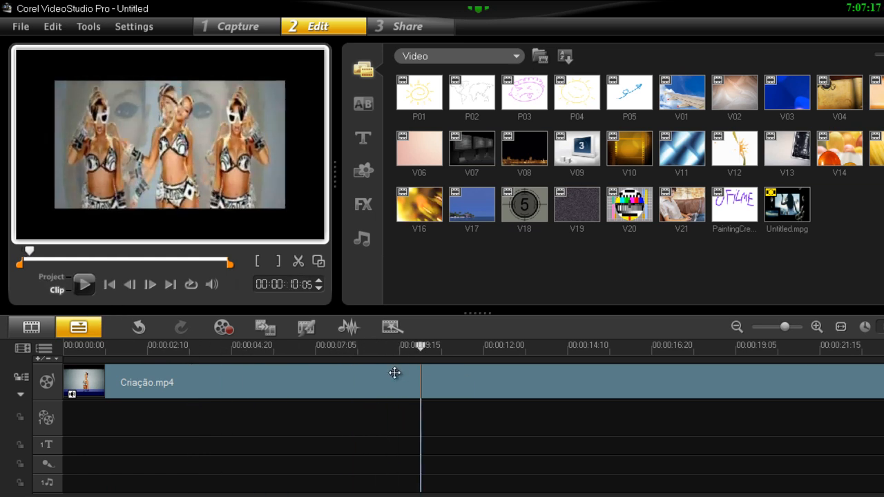
pyautogui.click(395, 372)
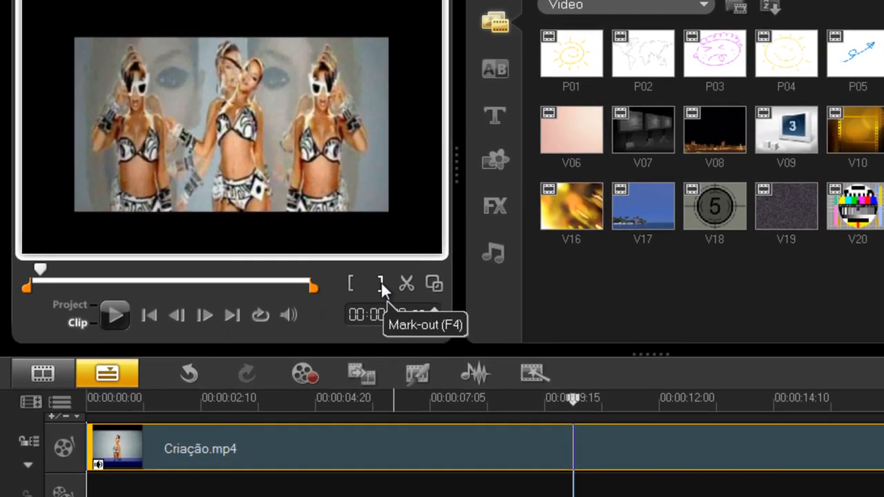
pyautogui.click(381, 281)
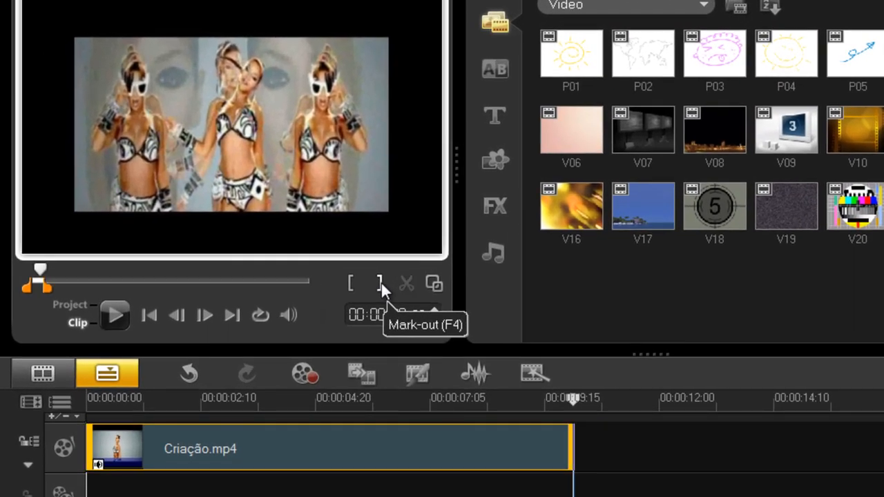
pyautogui.moveTo(586, 404); pyautogui.dragTo(564, 435)
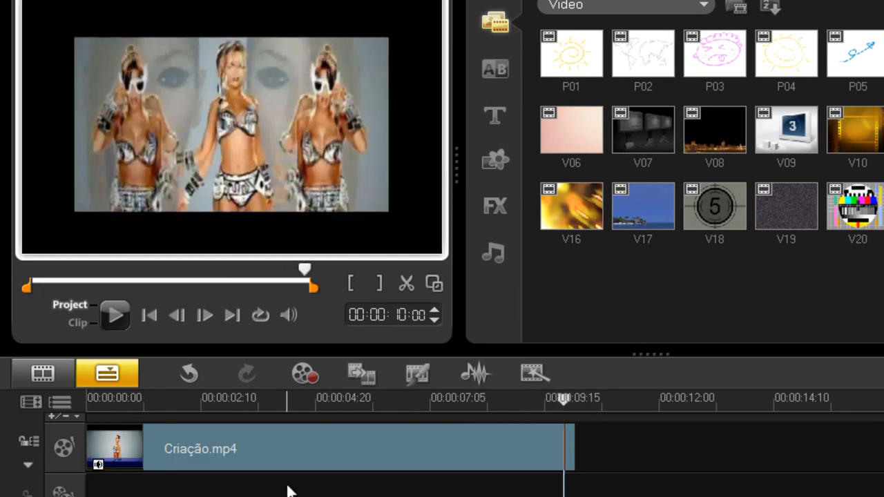
pyautogui.click(190, 377)
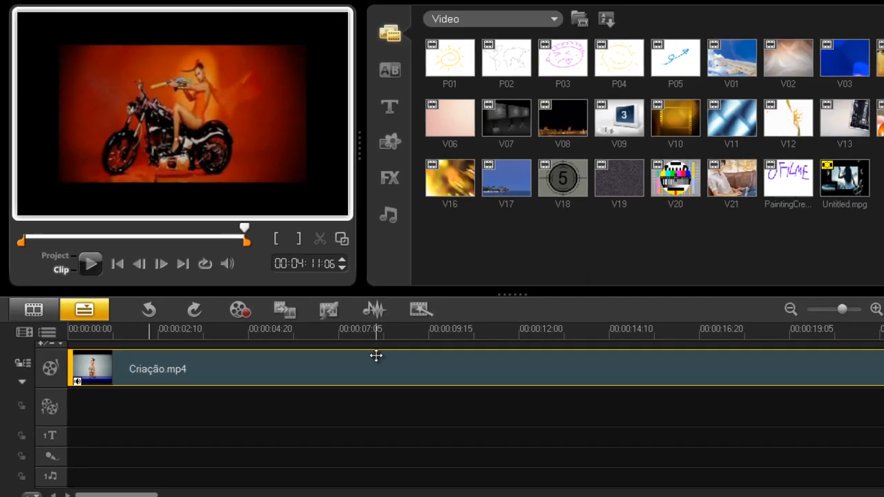
# - Trim the end of the Criação.mp4 clip with a mark-out at 00:00:11:17
pyautogui.scroll(-1, 507, 403)
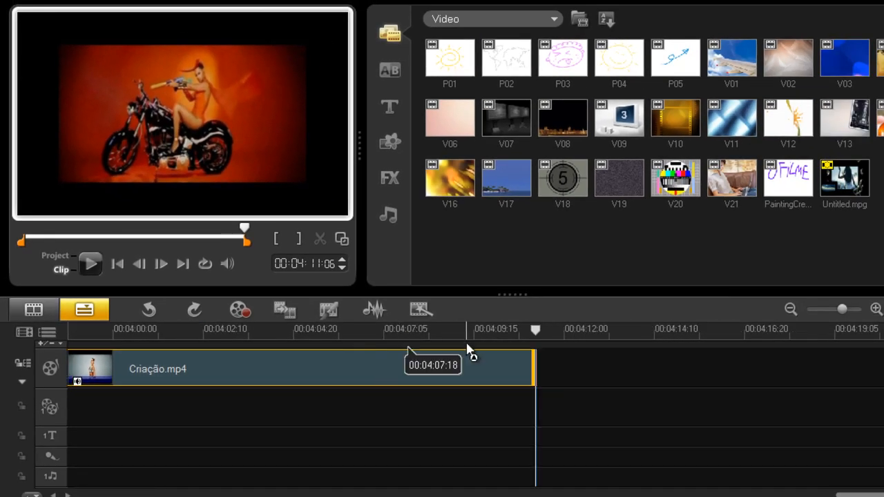
pyautogui.moveTo(863, 494); pyautogui.dragTo(84, 495)
pyautogui.moveTo(288, 341); pyautogui.dragTo(506, 324)
pyautogui.click(438, 357)
pyautogui.click(295, 231)
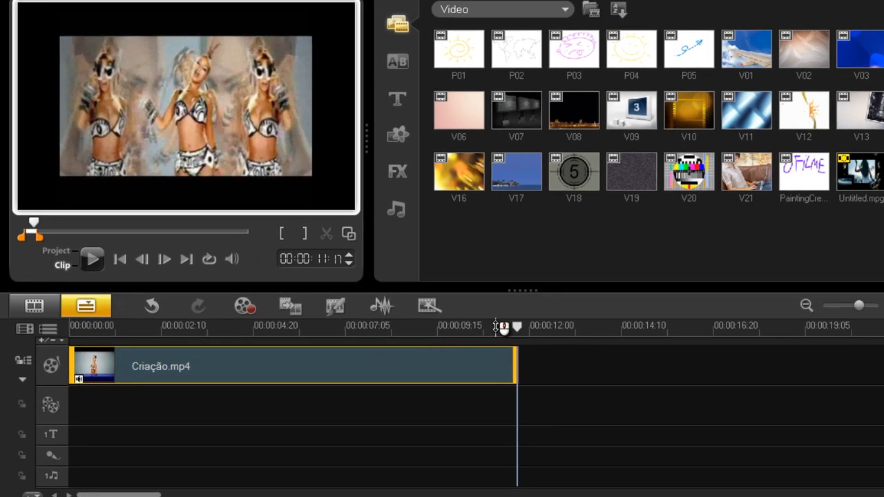
# - Move the playhead to 00:00:00:19 and split the audio from the Criação.mp4 video clip
pyautogui.moveTo(502, 326); pyautogui.dragTo(99, 329)
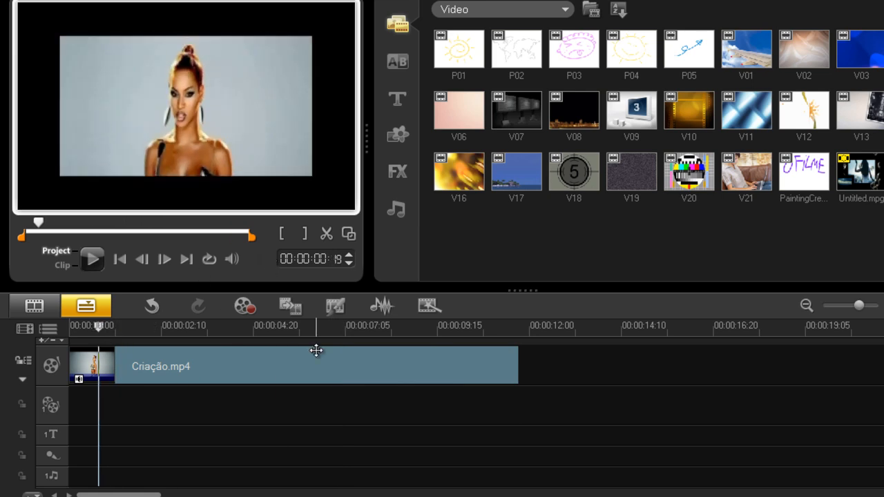
pyautogui.click(234, 375)
pyautogui.doubleClick(218, 370)
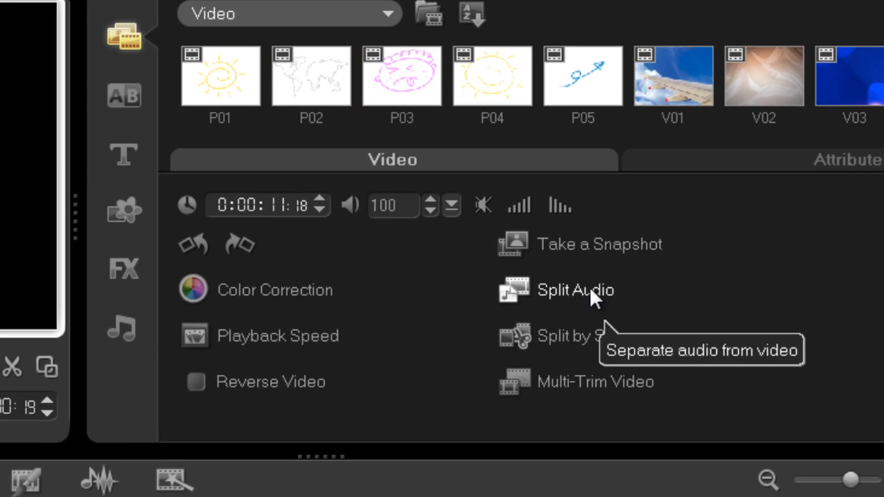
pyautogui.click(576, 290)
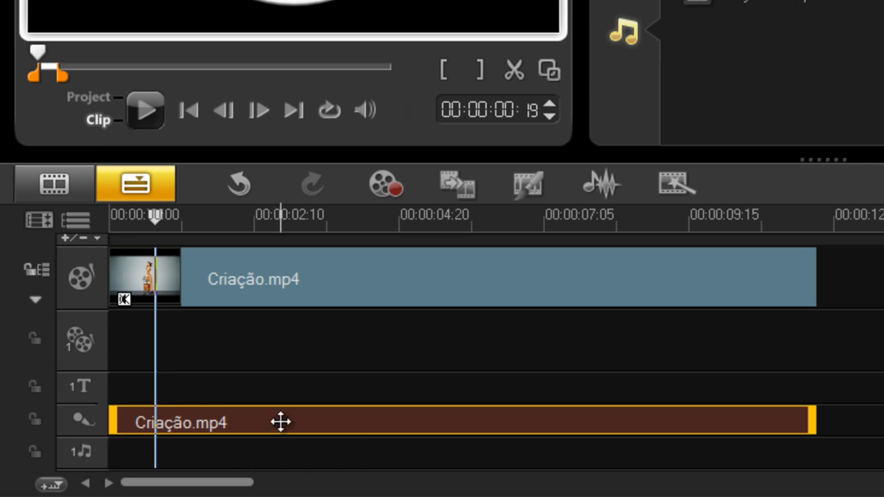
# - Delete the separated Criação.mp4 audio clip from the voice track
pyautogui.moveTo(161, 218); pyautogui.dragTo(118, 229)
pyautogui.click(214, 421)
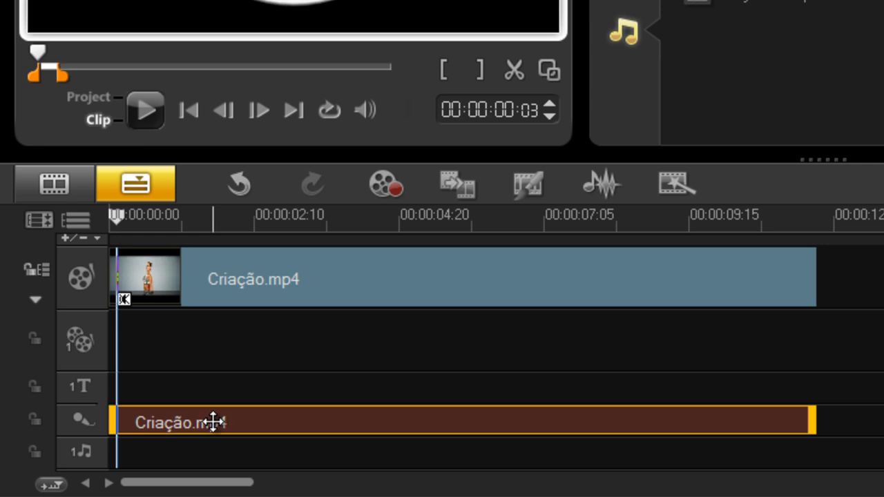
pyautogui.press('Delete')
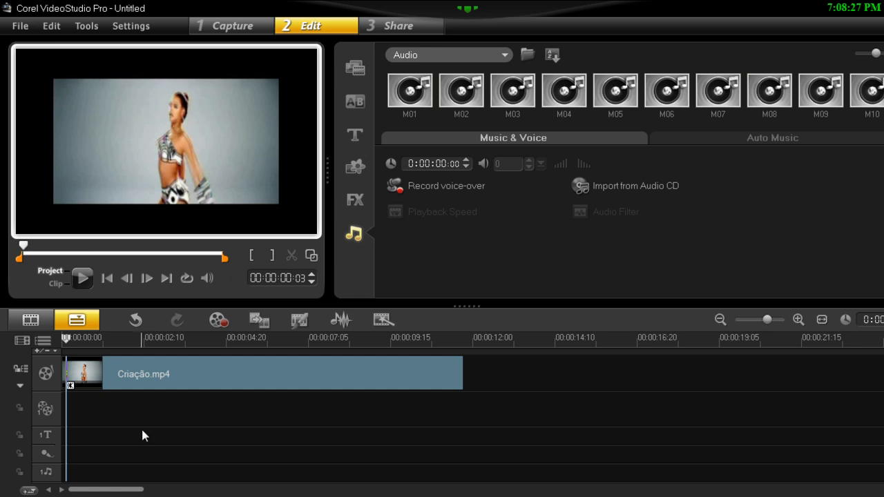
# - Browse the desktop for an audio file to insert into Music Track #1, and cancel without inserting one
pyautogui.click(21, 26)
pyautogui.moveTo(65, 205)
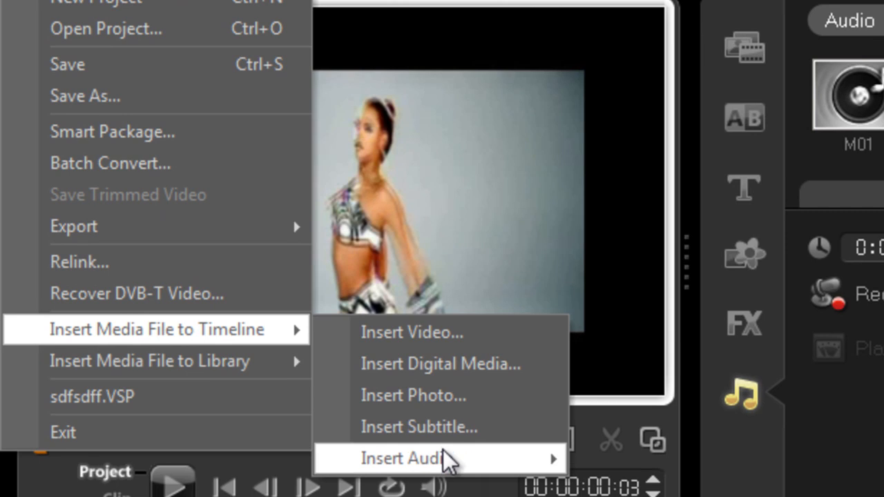
pyautogui.moveTo(447, 462)
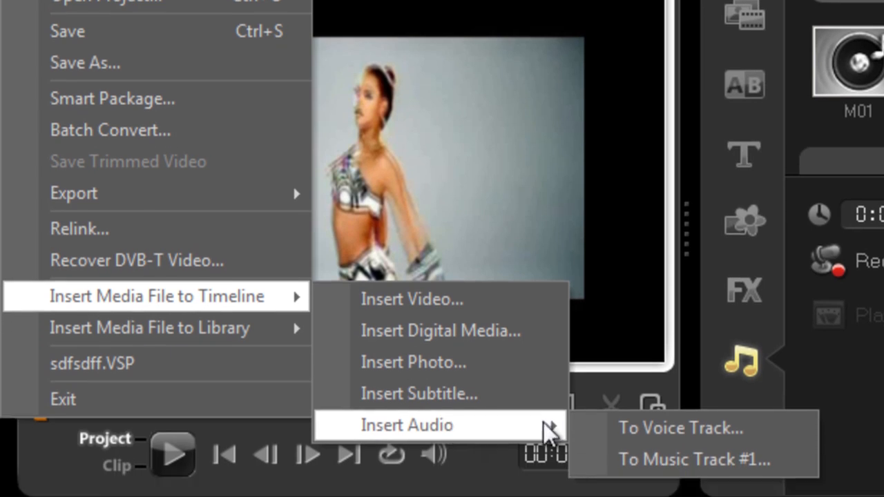
pyautogui.click(641, 459)
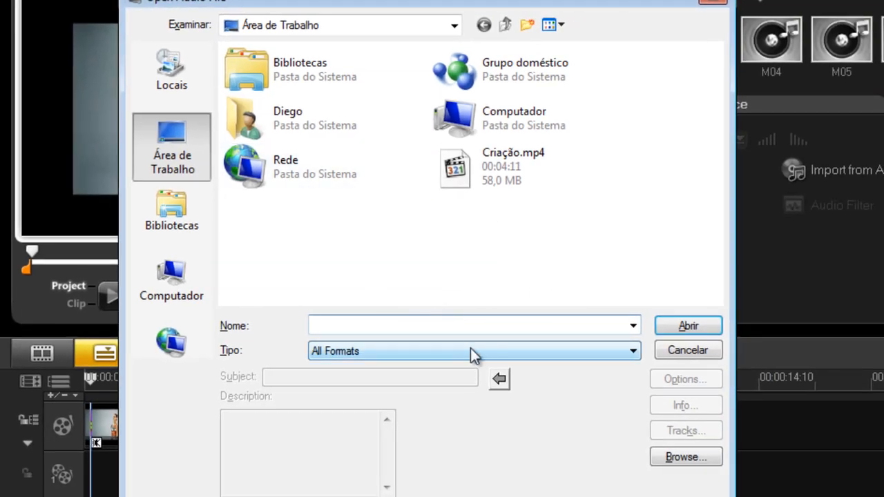
pyautogui.click(470, 348)
pyautogui.click(467, 348)
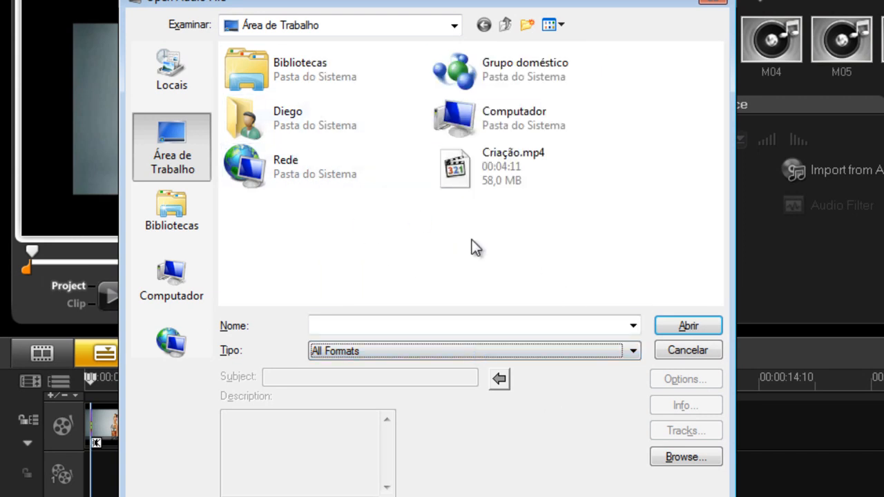
pyautogui.click(676, 354)
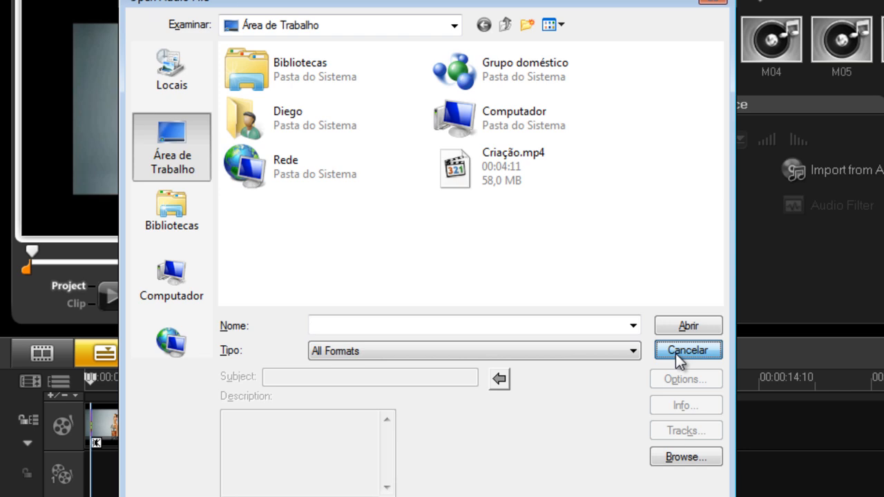
pyautogui.click(676, 354)
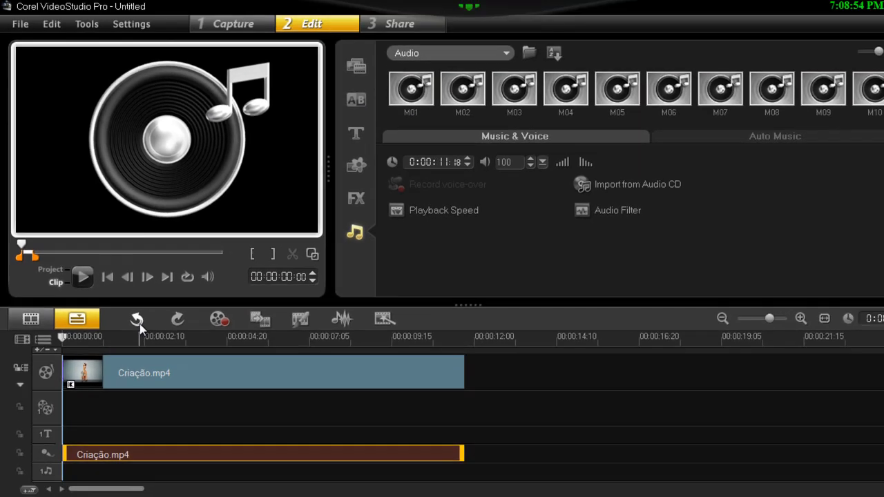
# - Undo the audio clip's deletion and the audio split, and return the playhead to the start of the timeline
pyautogui.click(190, 360)
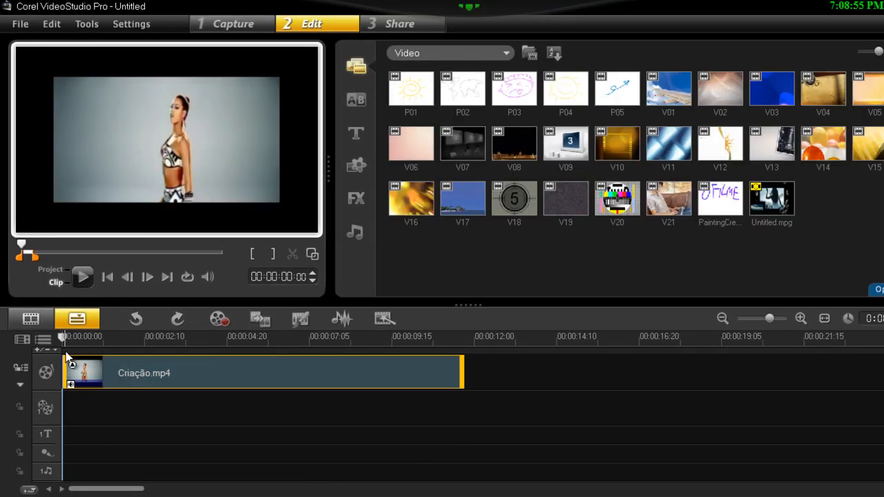
pyautogui.moveTo(66, 338)
pyautogui.mouseDown()
pyautogui.moveTo(104, 338)
pyautogui.moveTo(64, 338)
pyautogui.mouseUp()
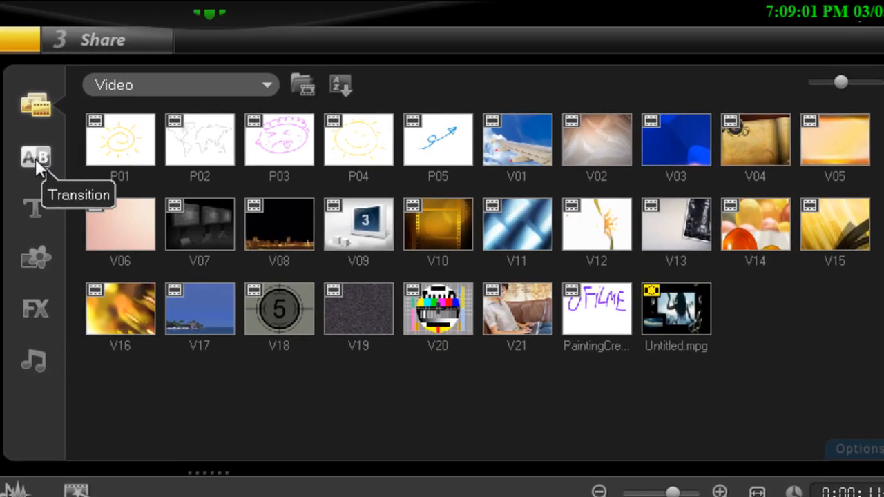
# - Show all transition categories and look through the available transition effects
pyautogui.click(39, 156)
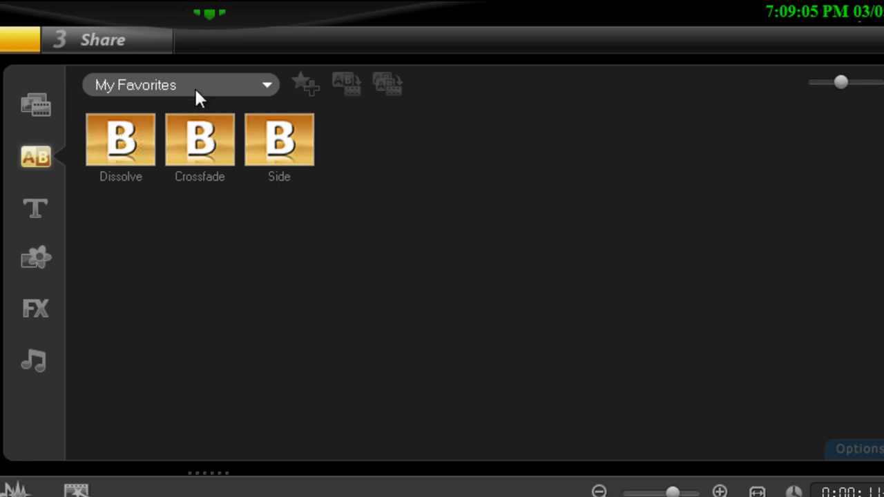
pyautogui.click(202, 88)
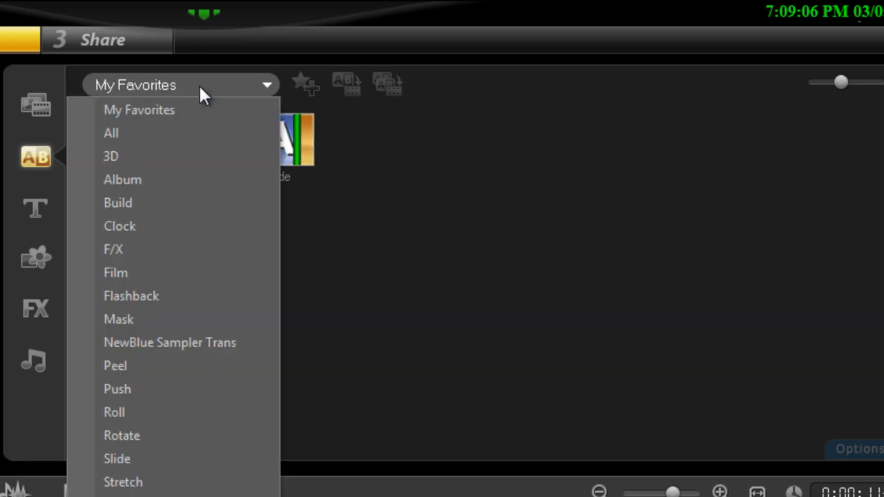
pyautogui.click(202, 136)
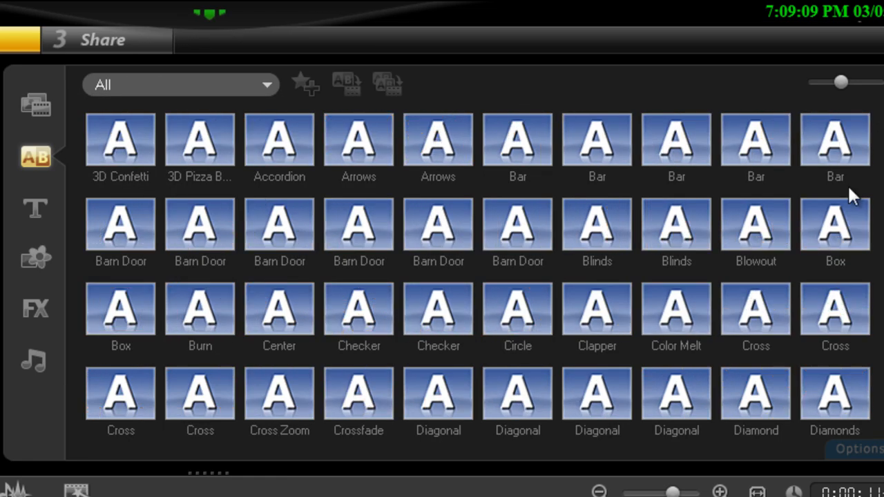
pyautogui.scroll(-2, 861, 239)
pyautogui.scroll(-10, 799, 182)
pyautogui.scroll(12, 798, 182)
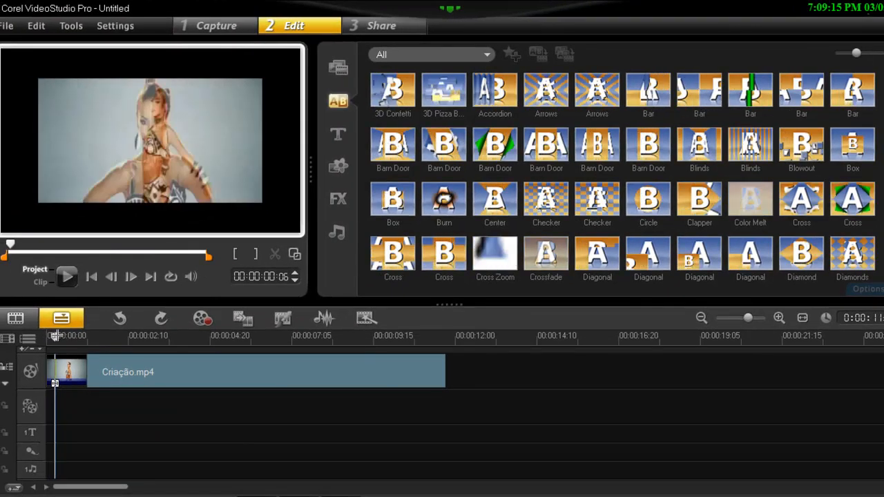
# - Split the Criação.mp4 clip at 00:00:02:05 and move the playhead back to 00:00:02:01
pyautogui.click(104, 363)
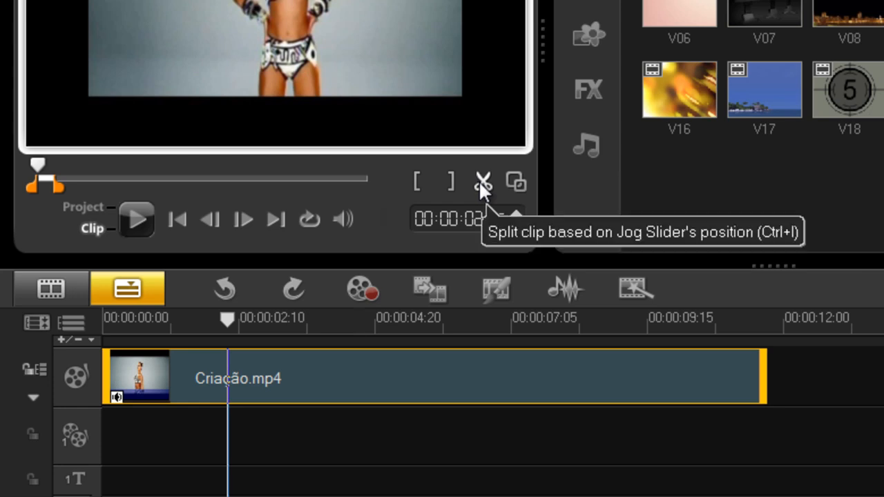
pyautogui.click(483, 184)
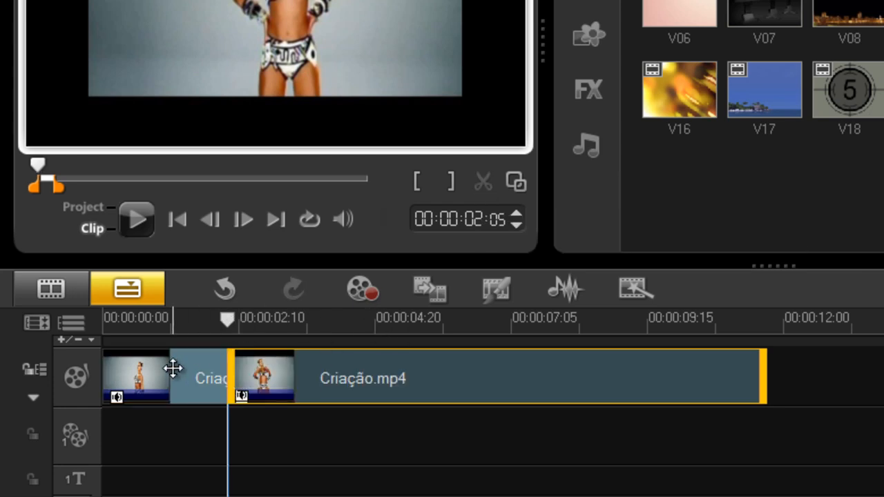
pyautogui.moveTo(232, 323); pyautogui.dragTo(218, 319)
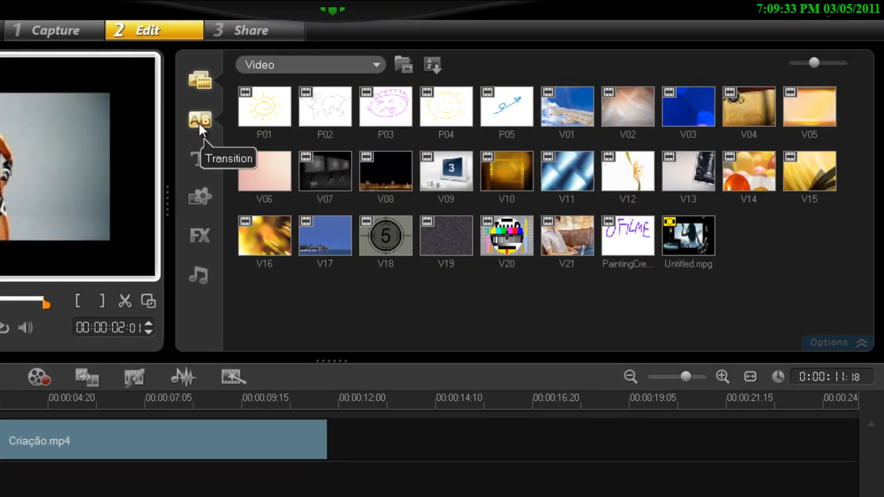
# - Find the 3D transitions and place Flying Board between the two Criação.mp4 segments on the video track
pyautogui.click(220, 110)
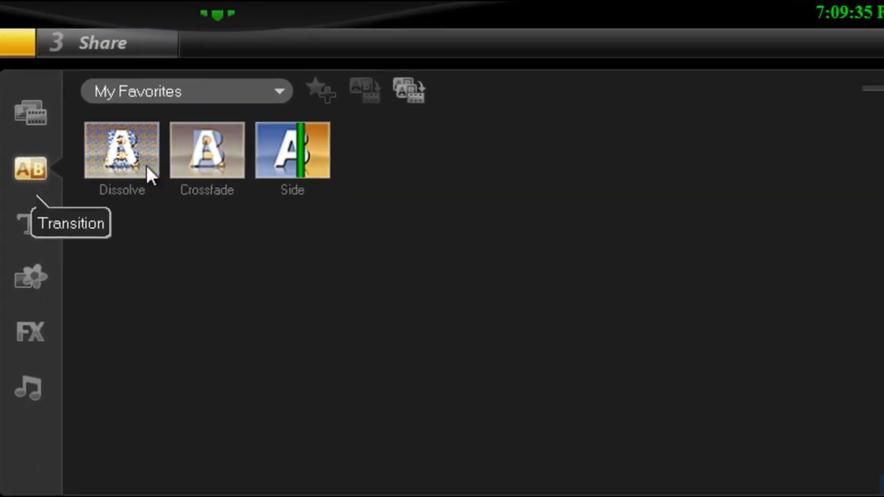
pyautogui.click(238, 90)
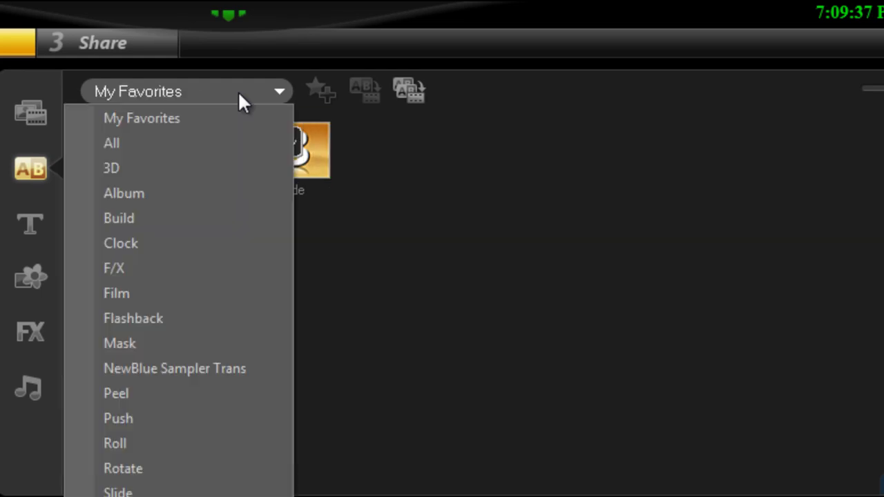
pyautogui.click(212, 154)
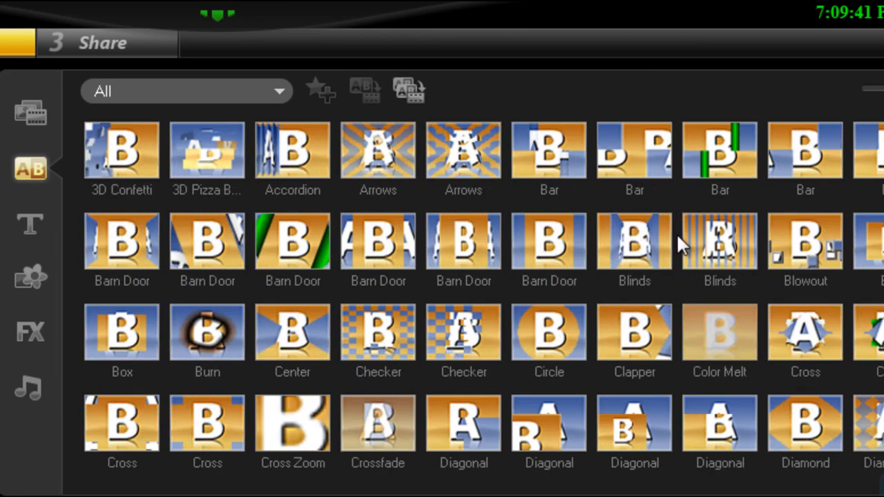
pyautogui.click(241, 91)
pyautogui.click(232, 167)
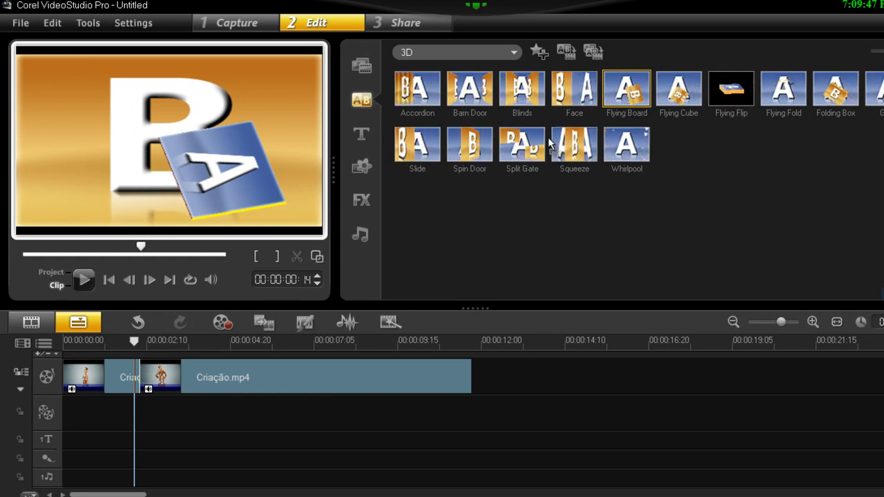
pyautogui.moveTo(511, 171)
pyautogui.mouseDown()
pyautogui.moveTo(484, 207)
pyautogui.moveTo(139, 379)
pyautogui.mouseUp()
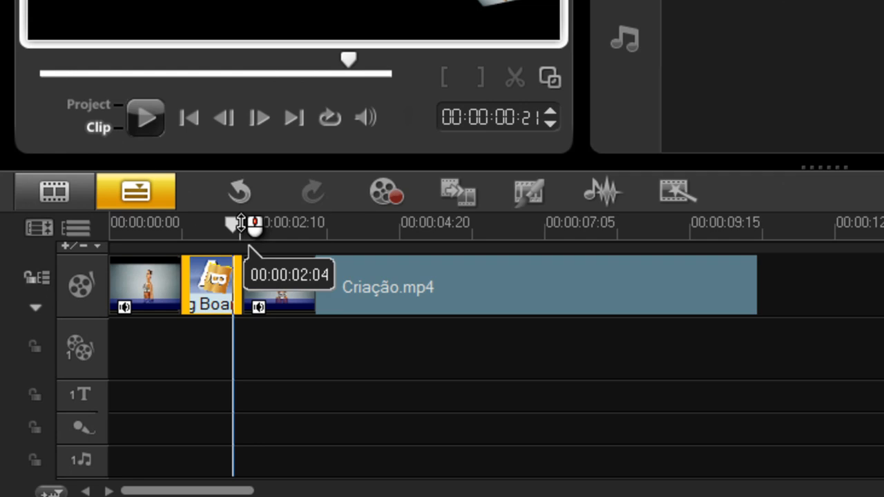
# - Play the project from 00:00:00:22 to preview the Flying Board transition, and undo adding the transition
pyautogui.moveTo(240, 222); pyautogui.dragTo(167, 227)
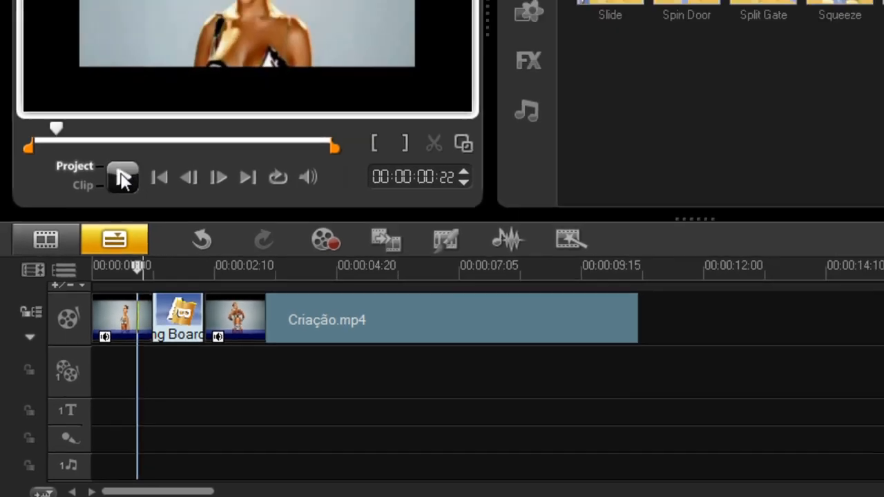
pyautogui.click(143, 119)
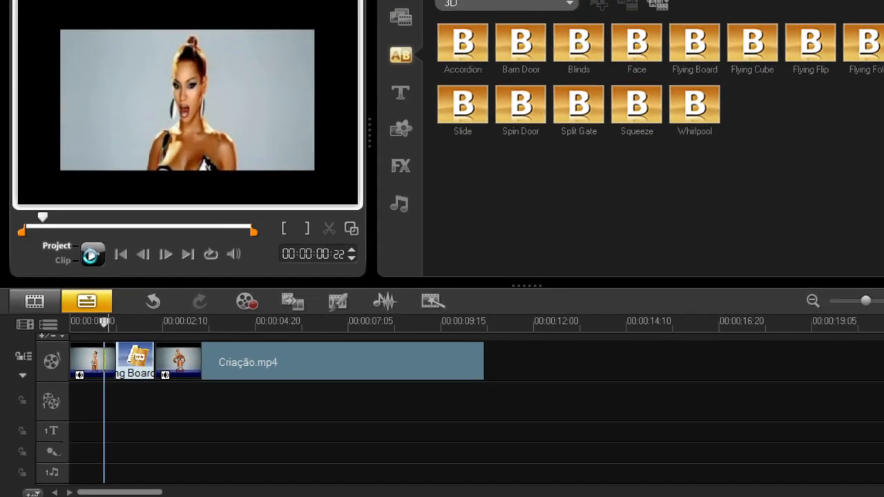
pyautogui.click(93, 255)
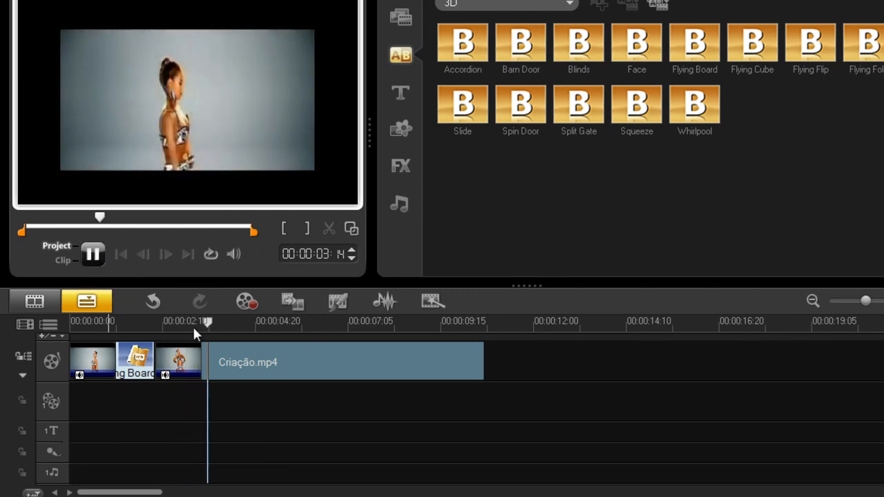
pyautogui.click(138, 356)
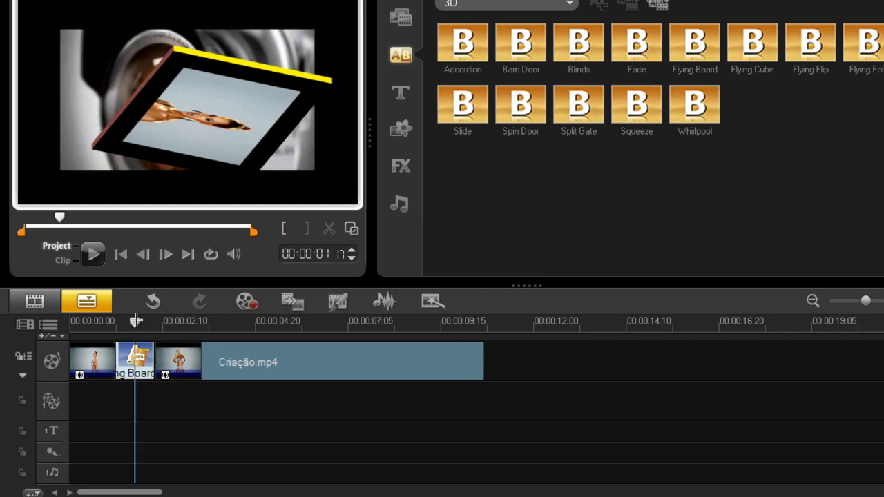
pyautogui.click(138, 321)
pyautogui.click(152, 301)
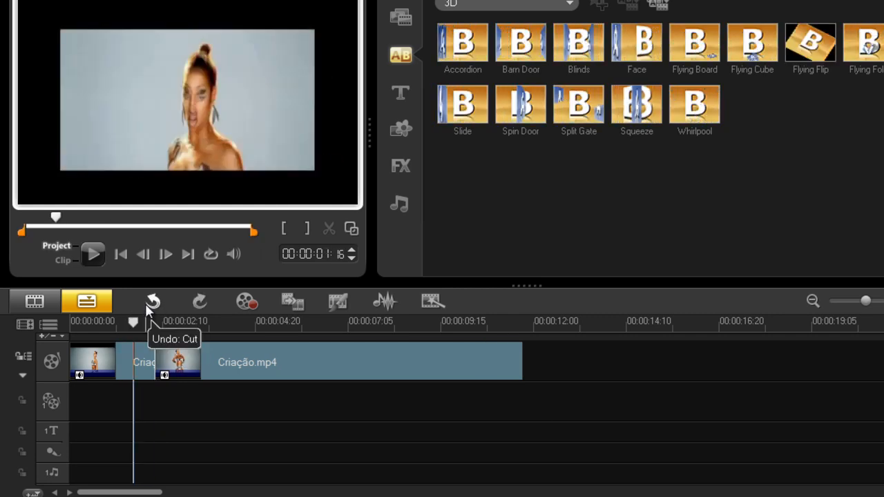
# - Copy the first Criação.mp4 segment and paste it between the two segments on the video track
pyautogui.click(122, 356)
pyautogui.rightClick(115, 372)
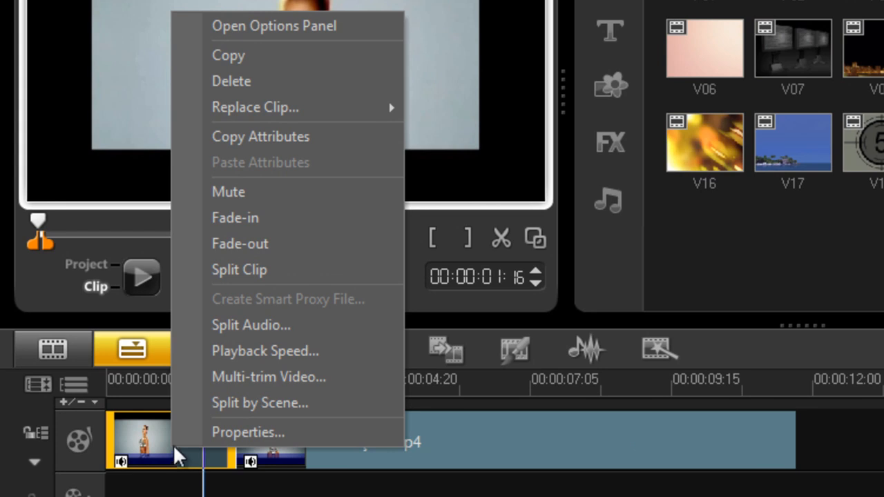
pyautogui.click(272, 59)
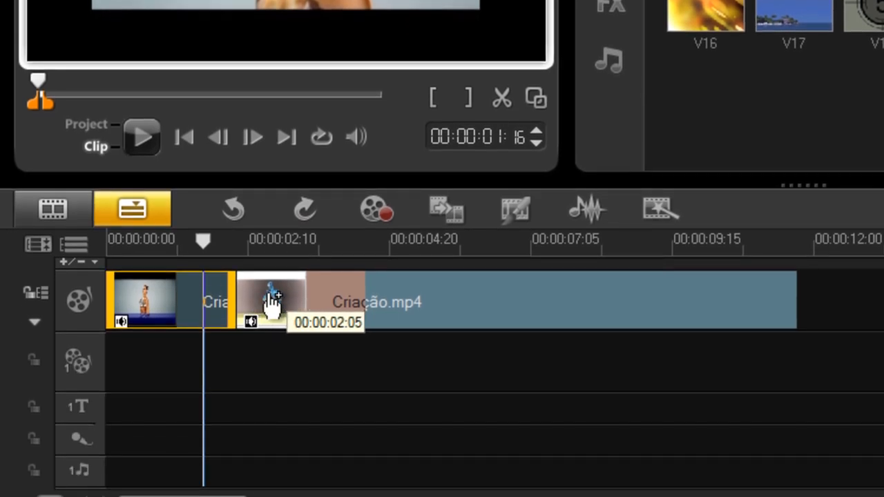
pyautogui.click(271, 295)
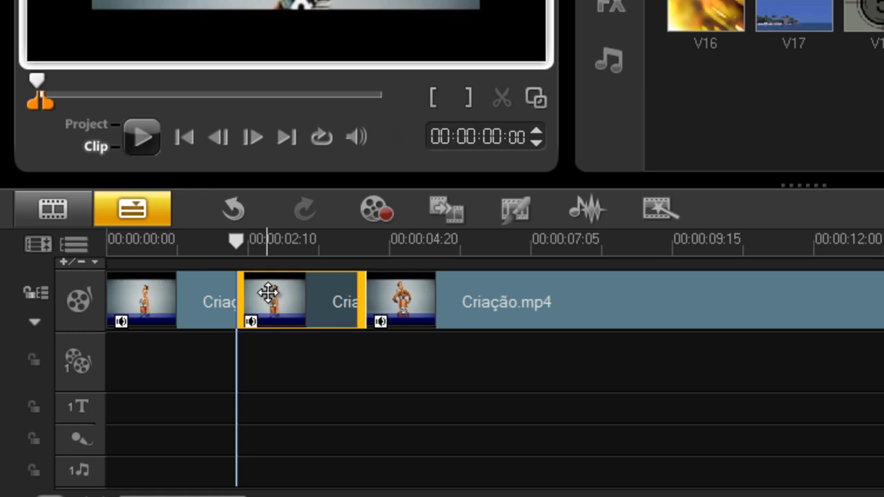
# - Play the project from 00:00:01:09 to preview the repeated segment, and undo pasting it
pyautogui.moveTo(237, 240); pyautogui.dragTo(187, 242)
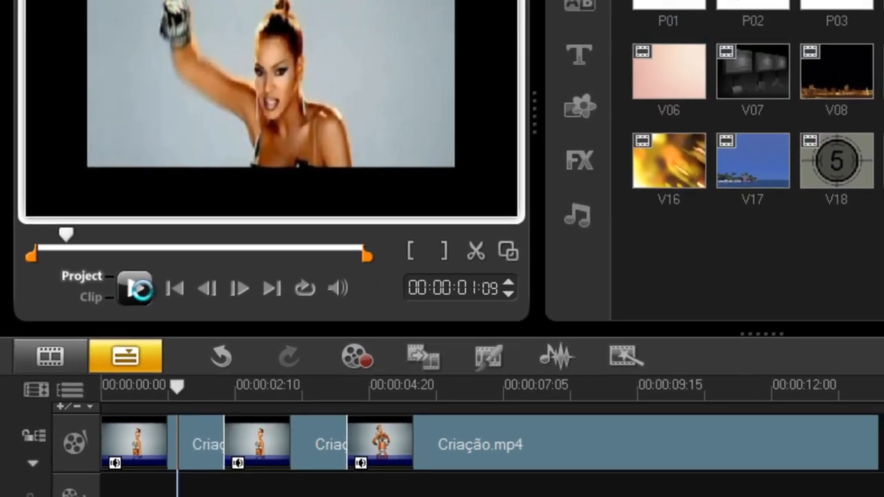
pyautogui.click(142, 137)
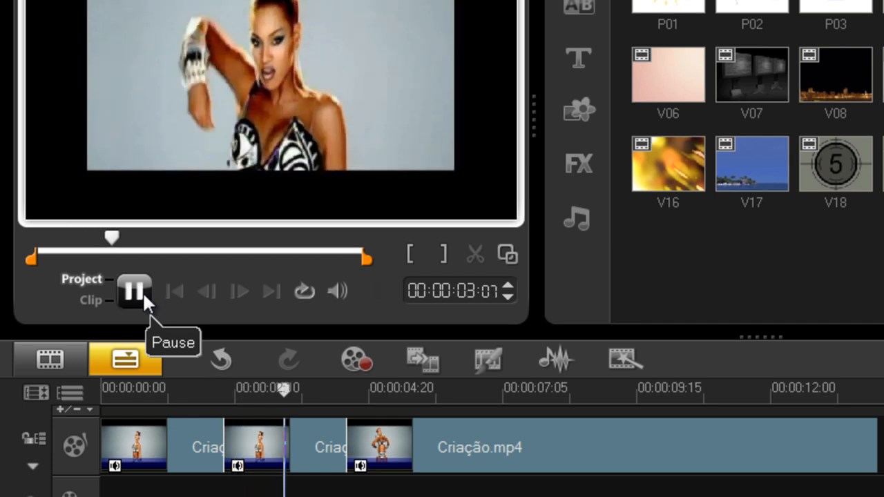
pyautogui.click(285, 430)
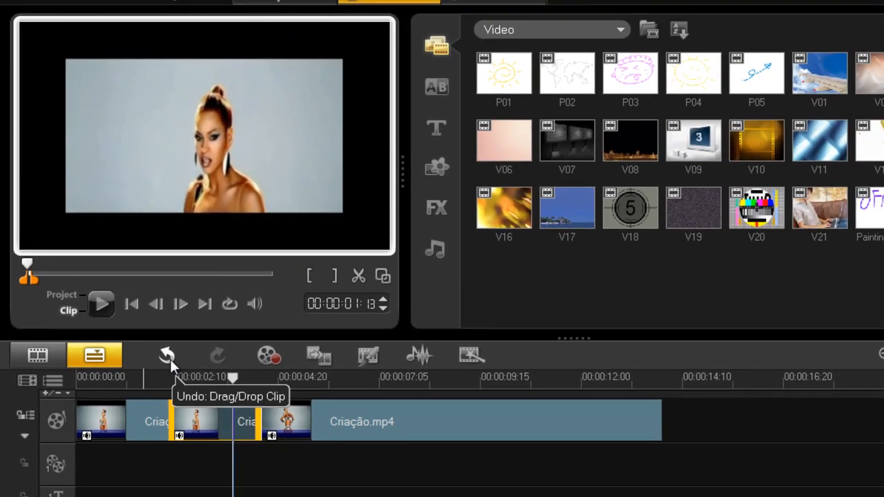
pyautogui.click(223, 360)
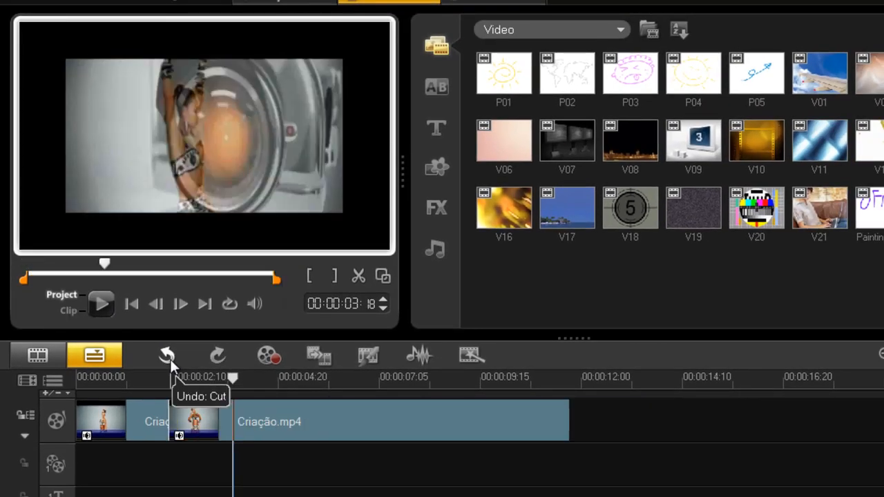
# - Copy the first Criação.mp4 segment again and insert the copy before the last segment
pyautogui.click(149, 417)
pyautogui.rightClick(150, 420)
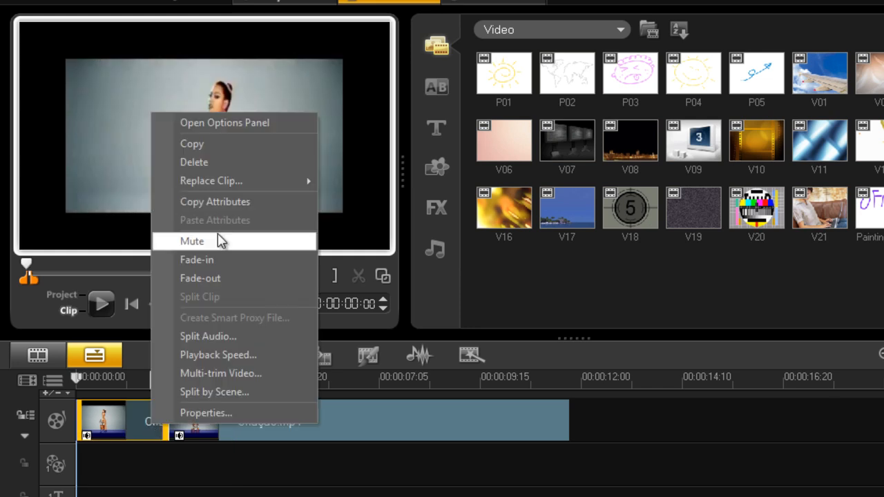
pyautogui.click(232, 145)
pyautogui.click(178, 406)
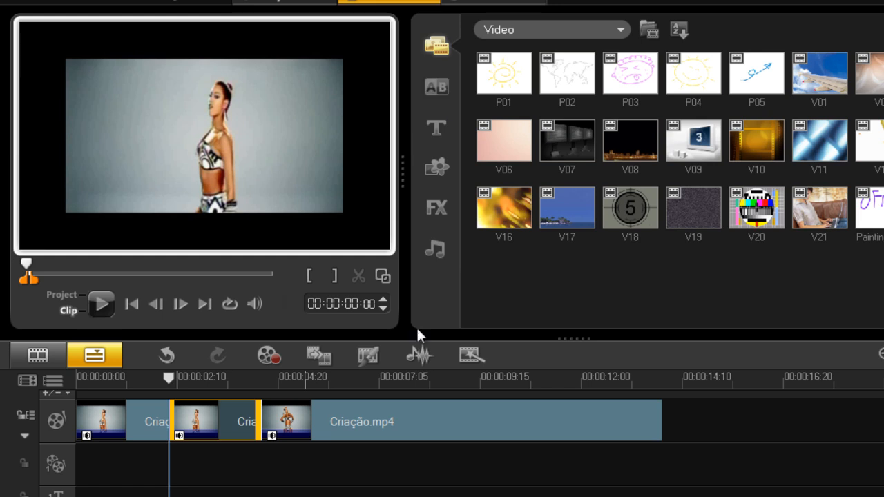
# - Reverse the playback of the pasted middle segment and check its frames up to 00:00:02:08
pyautogui.doubleClick(209, 418)
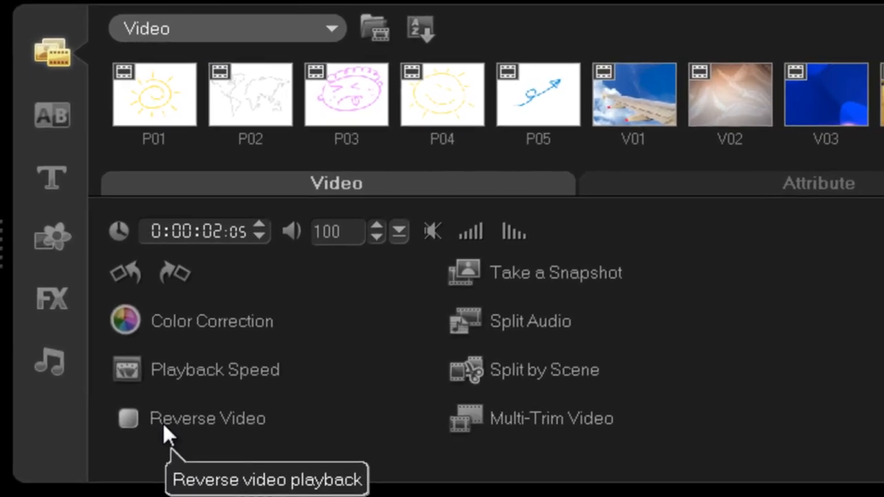
pyautogui.click(202, 413)
pyautogui.click(163, 422)
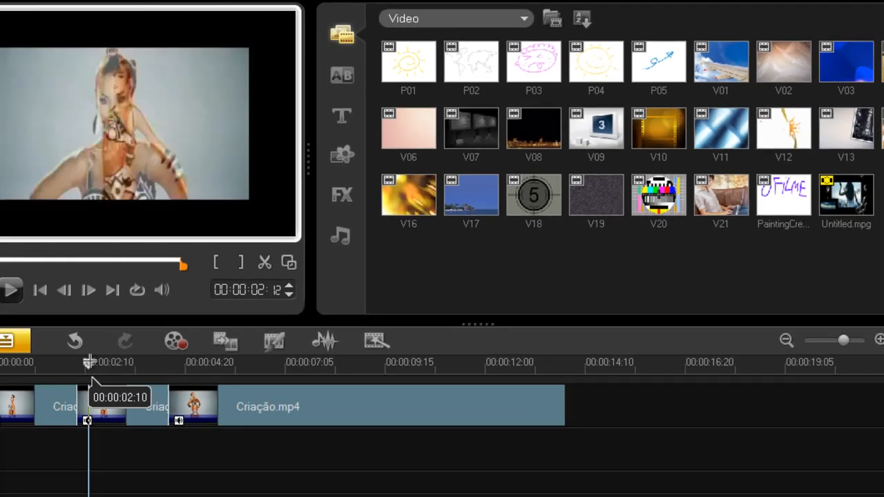
pyautogui.moveTo(90, 362)
pyautogui.mouseDown()
pyautogui.moveTo(115, 362)
pyautogui.moveTo(91, 362)
pyautogui.mouseUp()
pyautogui.doubleClick(203, 363)
pyautogui.click(492, 250)
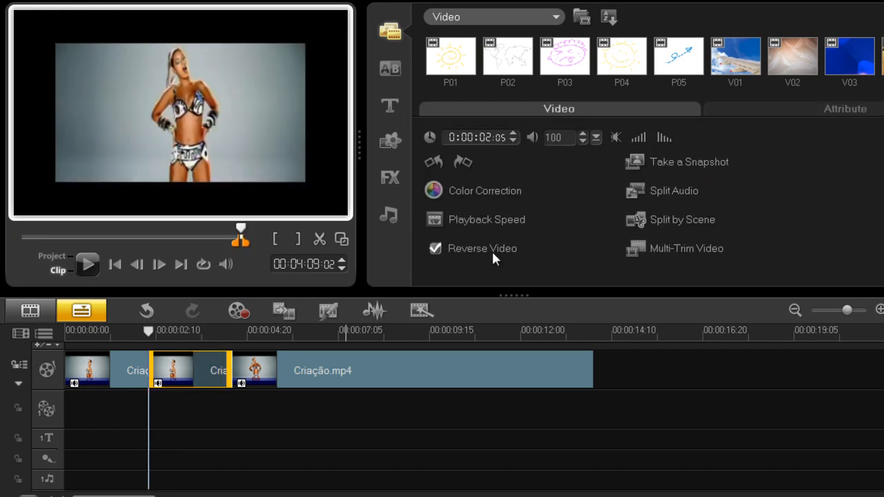
pyautogui.moveTo(148, 331)
pyautogui.mouseDown()
pyautogui.moveTo(180, 331)
pyautogui.moveTo(153, 333)
pyautogui.mouseUp()
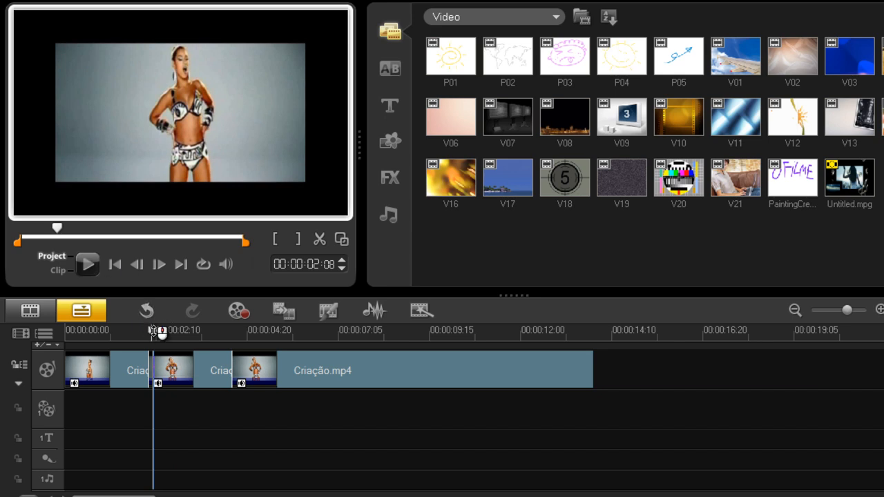
# - Turn off Reverse Video for the middle Criação.mp4 segment
pyautogui.doubleClick(191, 373)
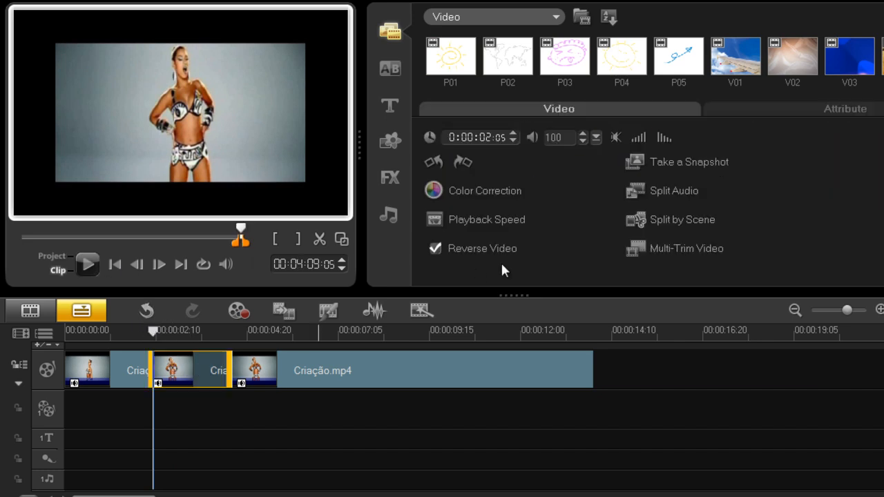
pyautogui.click(489, 248)
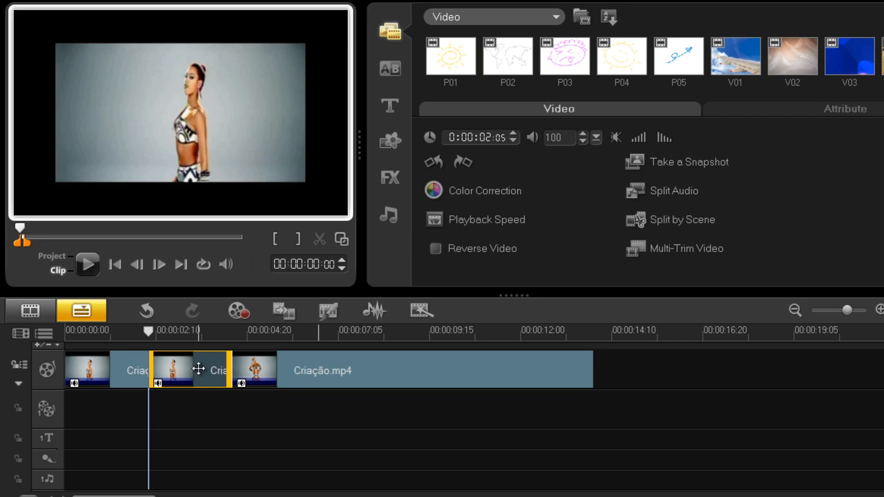
# - Try splitting the middle segment's audio, undo that split, and turn on Reverse Video for the segment
pyautogui.click(692, 188)
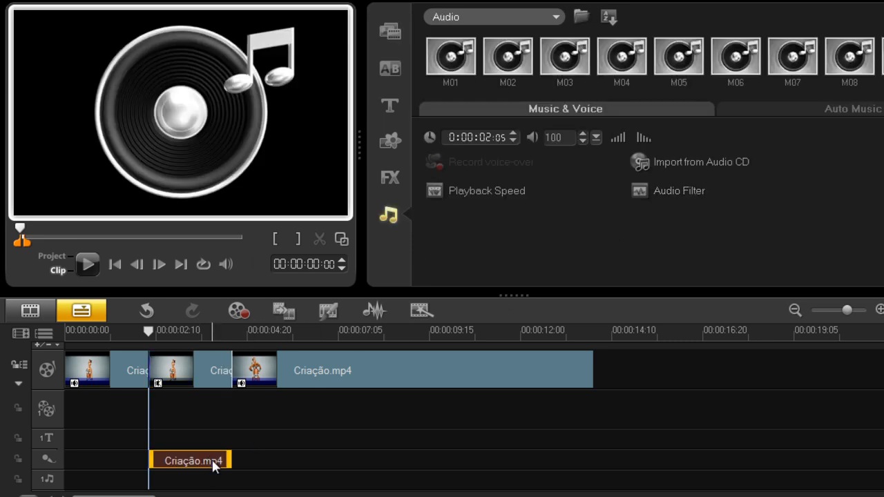
pyautogui.click(146, 311)
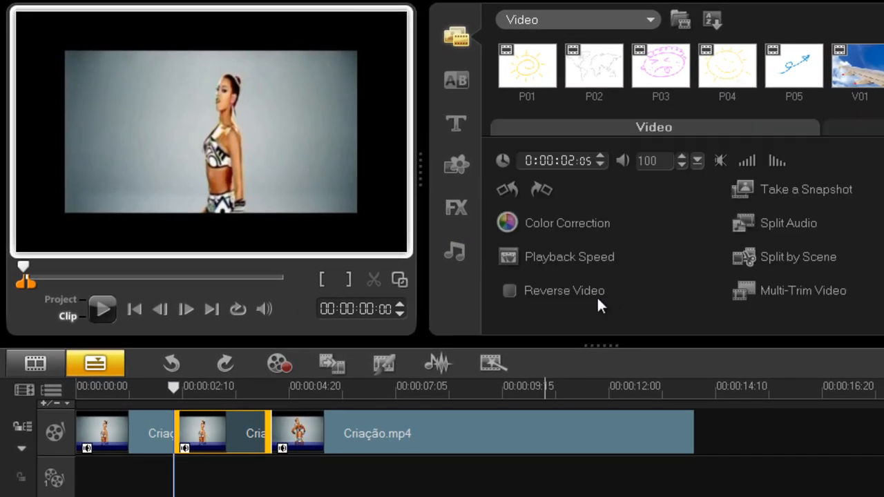
pyautogui.click(560, 296)
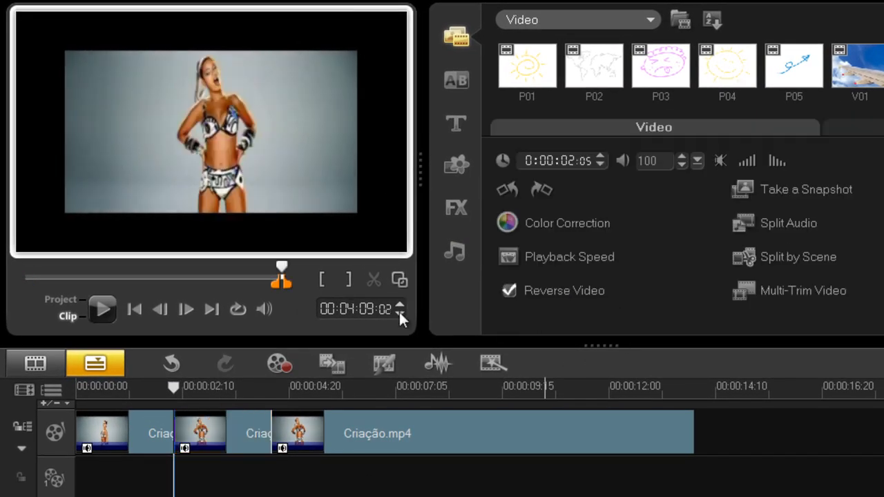
# - Play the reversed middle segment and move the playhead back near its start
pyautogui.click(102, 311)
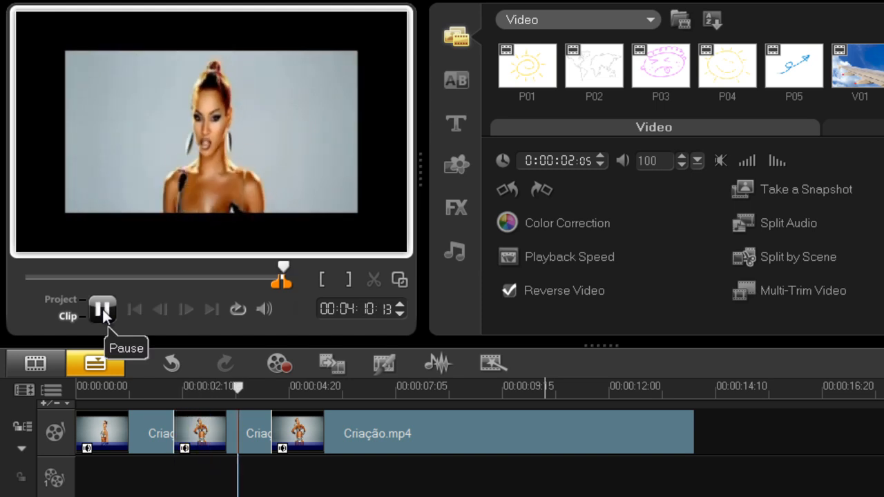
pyautogui.click(102, 311)
pyautogui.moveTo(297, 385); pyautogui.dragTo(201, 387)
# - Turn off Reverse Video for the middle Criação.mp4 segment
pyautogui.click(196, 435)
pyautogui.doubleClick(219, 427)
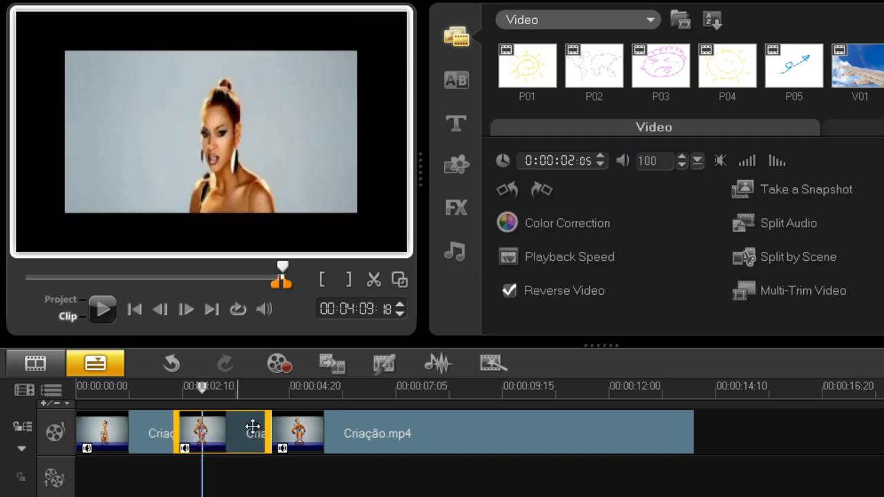
pyautogui.click(547, 292)
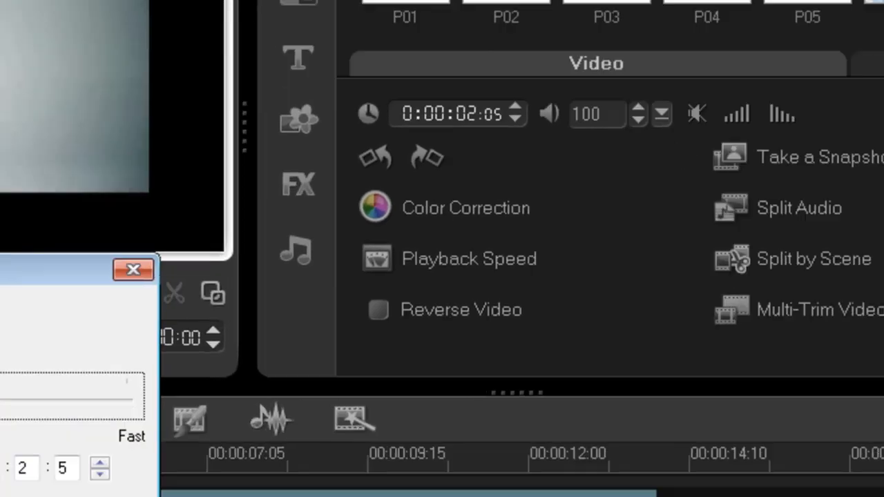
# - Slow the middle Criação.mp4 segment to a playback speed of 31%
pyautogui.moveTo(245, 210); pyautogui.dragTo(165, 219)
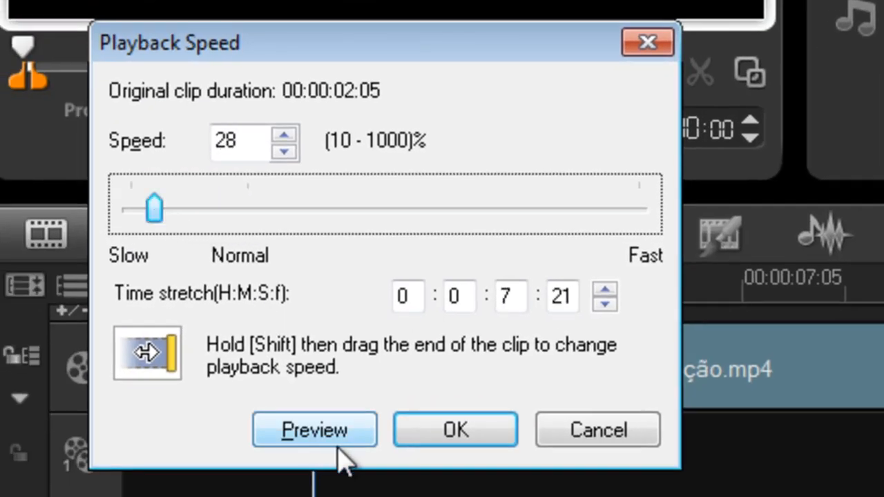
pyautogui.moveTo(157, 210); pyautogui.dragTo(164, 239)
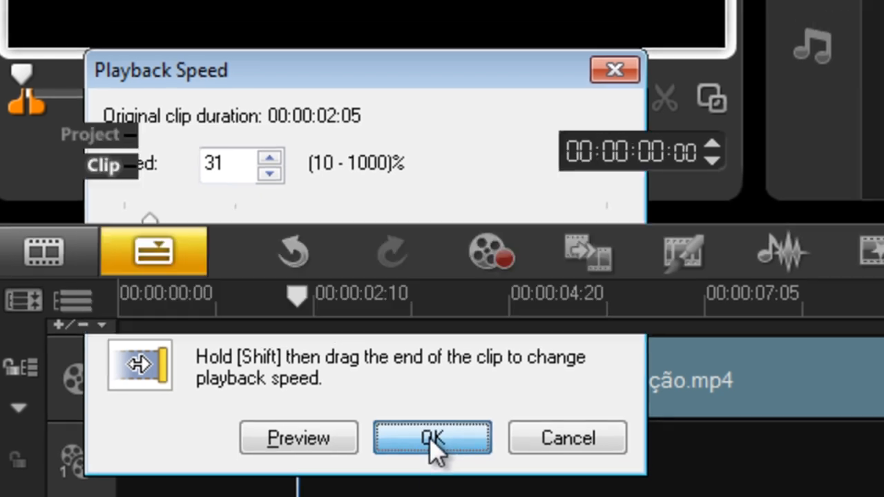
pyautogui.click(456, 431)
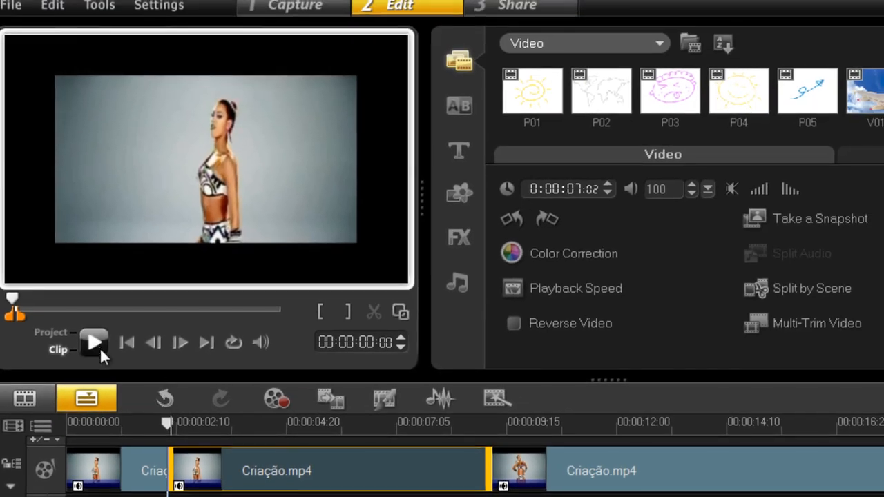
# - Preview the slowed middle segment as a clip and in the project from about 00:00:02:04
pyautogui.click(95, 343)
pyautogui.click(95, 342)
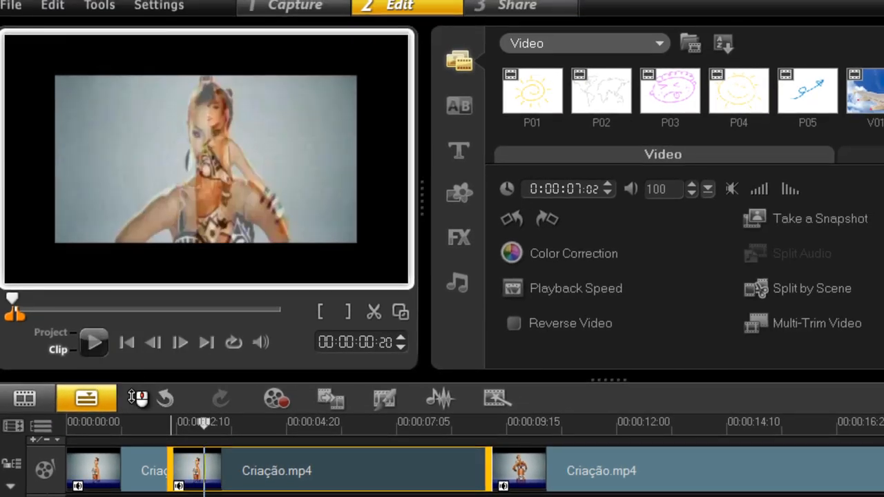
pyautogui.moveTo(203, 430); pyautogui.dragTo(174, 416)
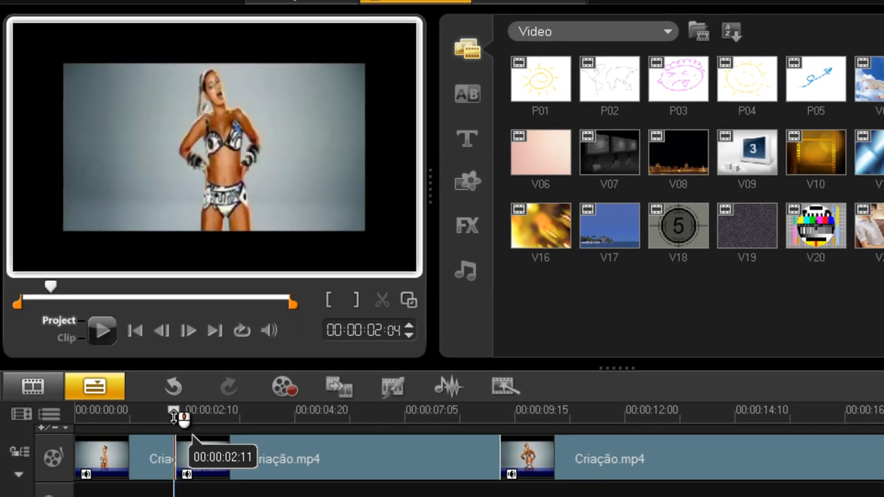
pyautogui.click(98, 339)
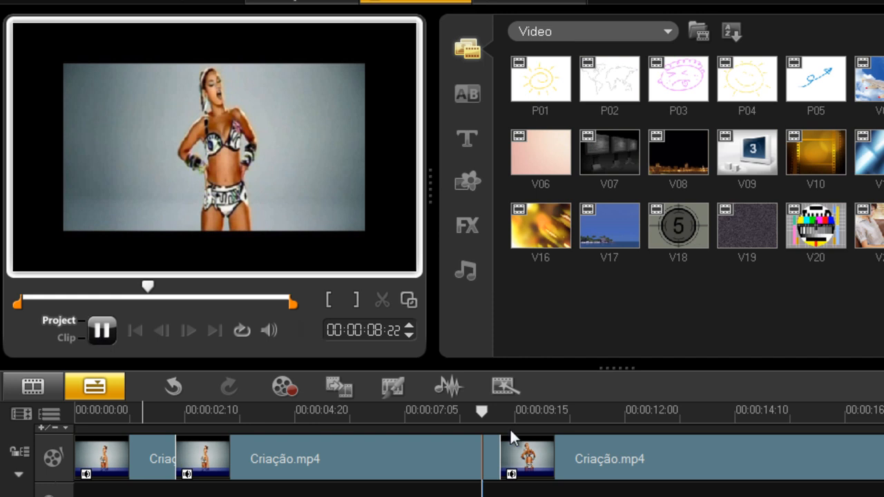
# - Undo the playback speed change of the middle Criação.mp4 segment
pyautogui.click(426, 411)
pyautogui.click(391, 461)
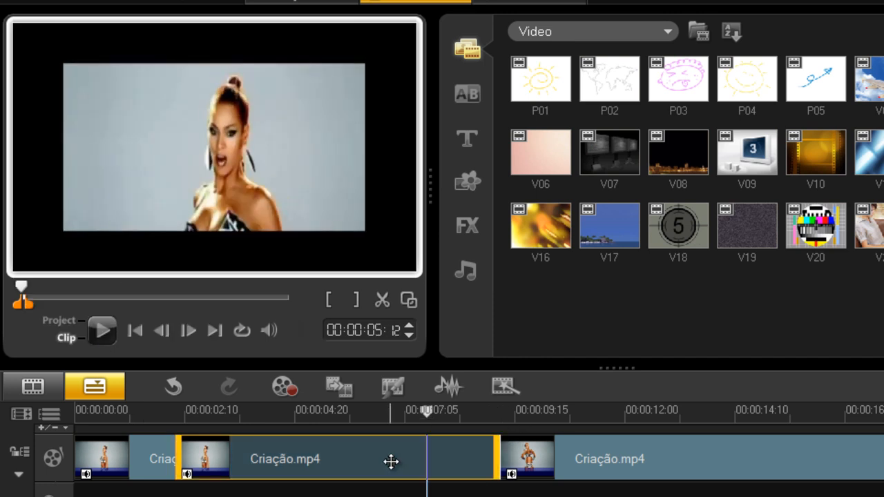
pyautogui.click(176, 386)
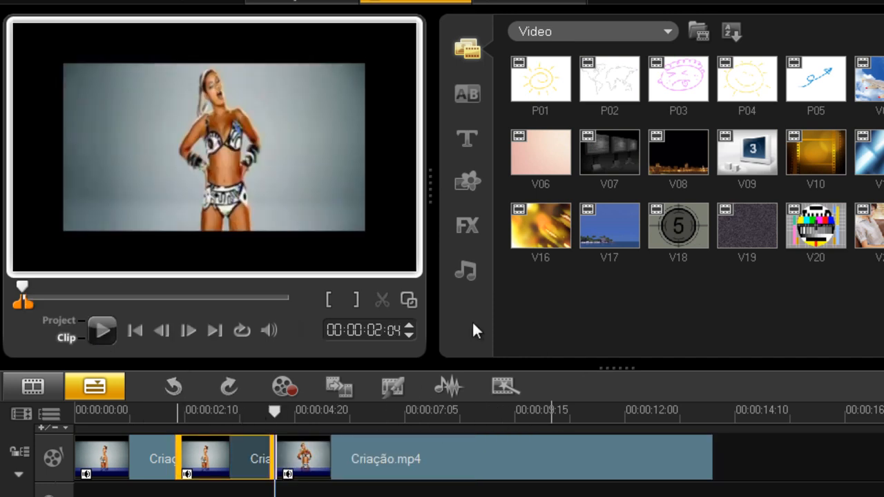
# - Insert a snapshot of the middle segment as a still before the last Criação.mp4 segment, and scrub across it
pyautogui.doubleClick(239, 452)
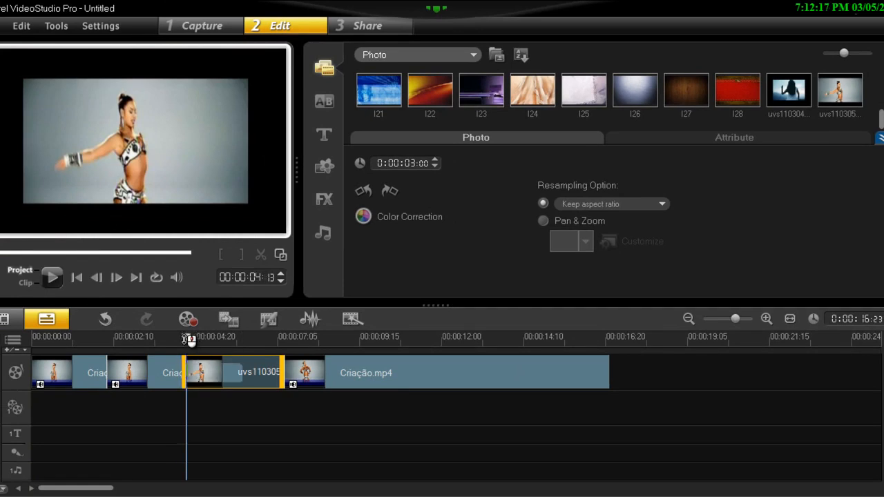
pyautogui.moveTo(60, 392); pyautogui.dragTo(33, 393)
pyautogui.moveTo(157, 346); pyautogui.dragTo(192, 348)
pyautogui.moveTo(271, 349); pyautogui.dragTo(170, 350)
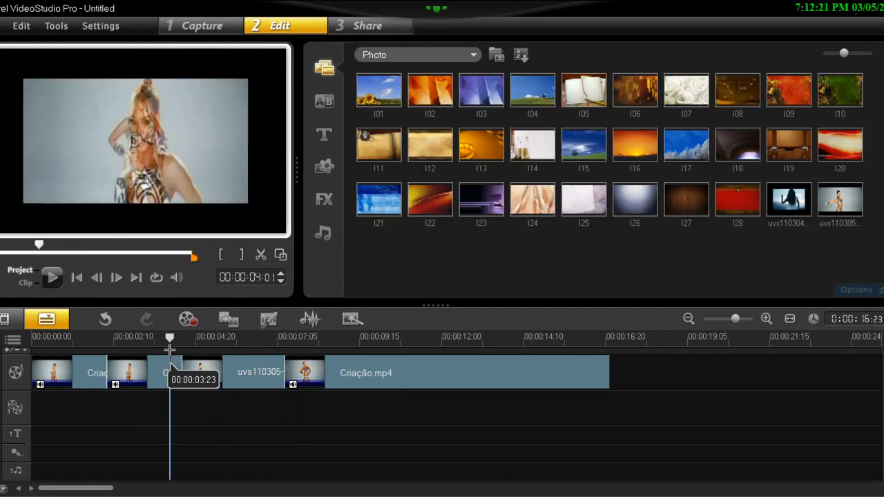
# - Place the Lorem ipsum title preset with the purple bar on the title track beneath the snapshot still
pyautogui.click(329, 106)
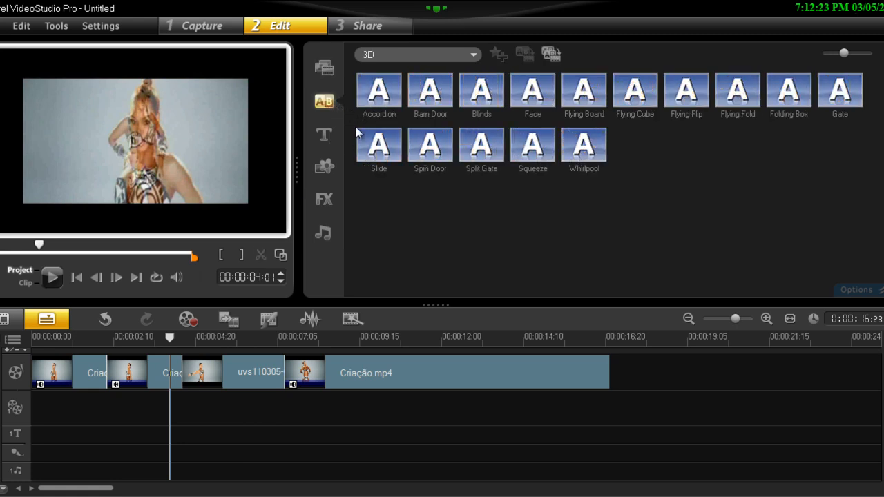
pyautogui.click(323, 134)
pyautogui.click(223, 158)
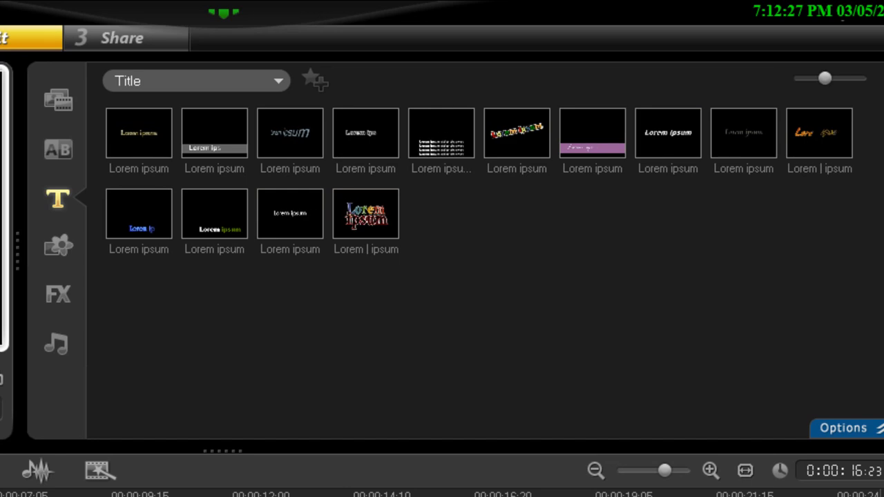
pyautogui.click(570, 148)
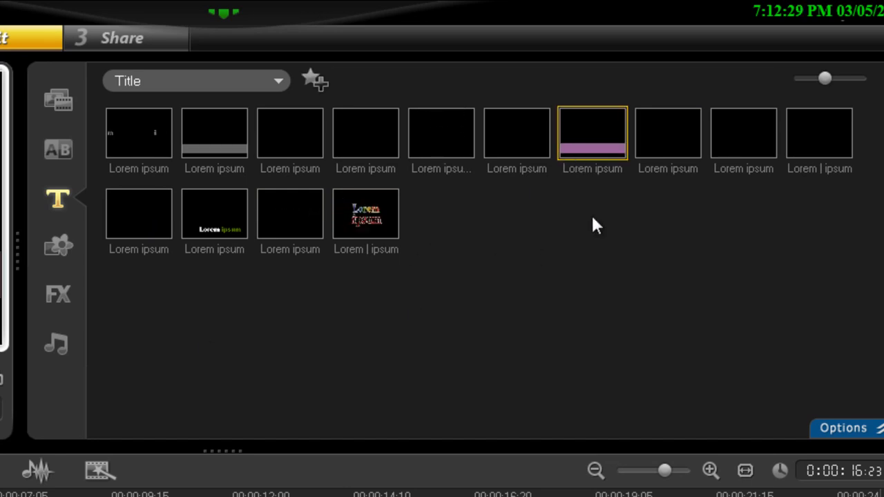
pyautogui.moveTo(641, 133); pyautogui.dragTo(250, 453)
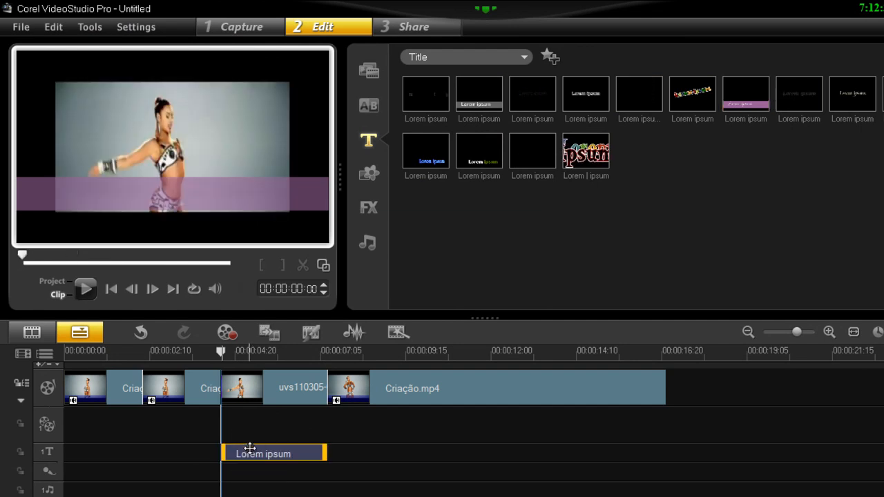
# - Change the font of the Lorem ipsum title text to Playbill
pyautogui.doubleClick(252, 454)
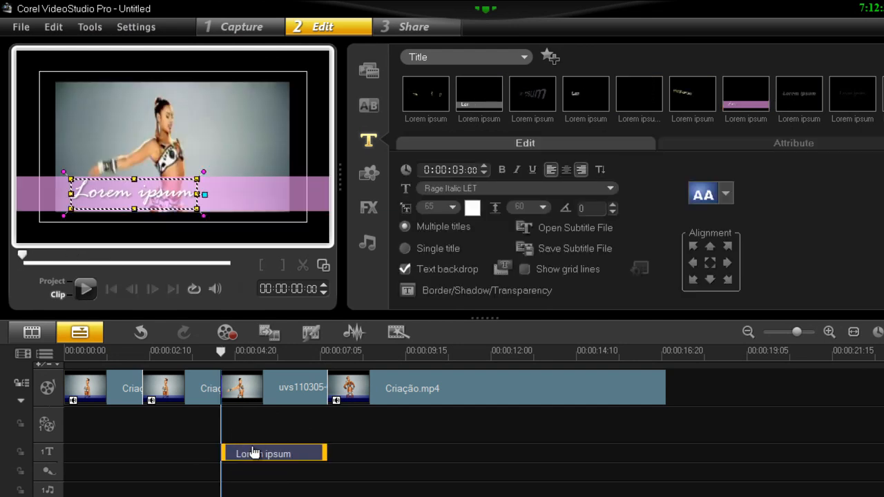
pyautogui.doubleClick(186, 194)
pyautogui.moveTo(149, 192); pyautogui.dragTo(78, 199)
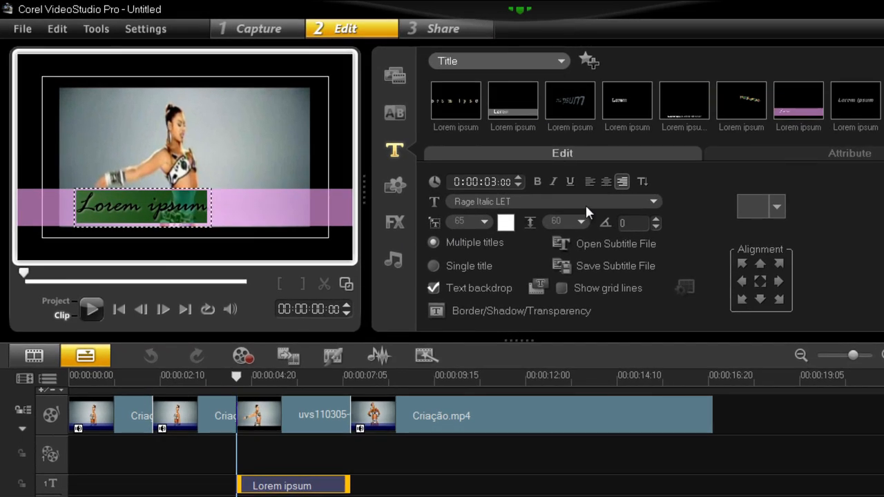
pyautogui.click(548, 190)
pyautogui.scroll(-2, 663, 287)
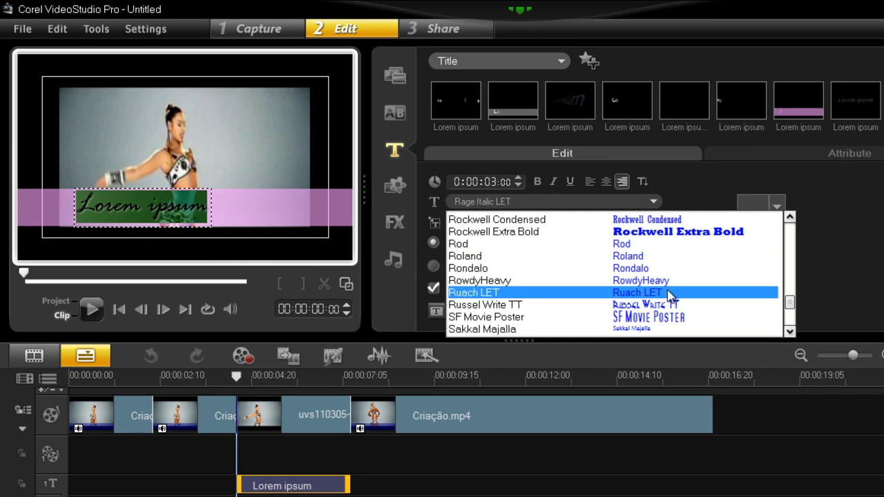
pyautogui.scroll(7, 663, 293)
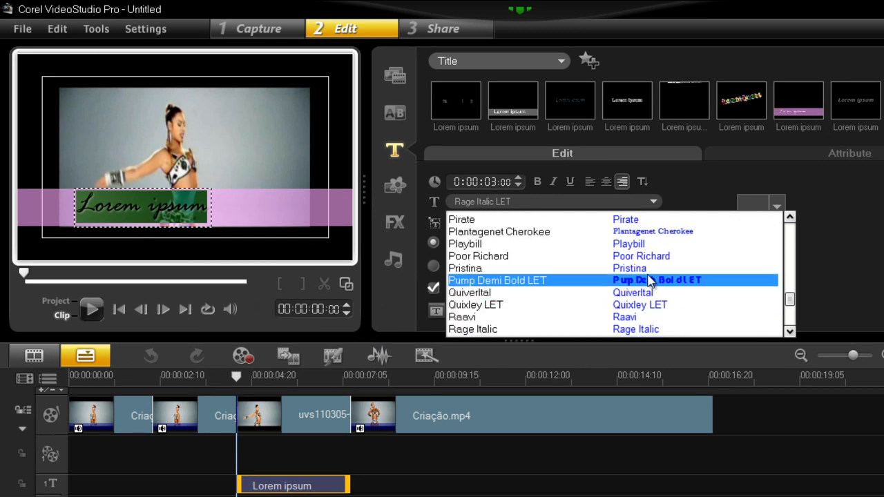
pyautogui.scroll(-1, 649, 280)
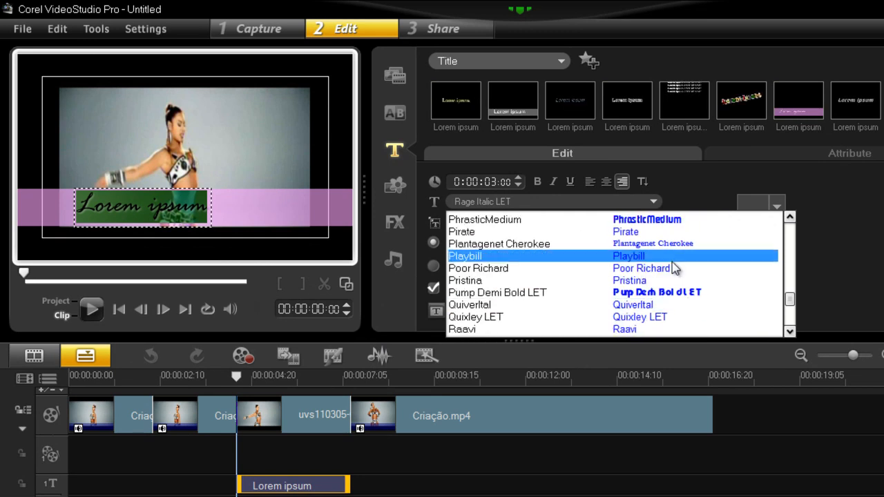
pyautogui.click(671, 261)
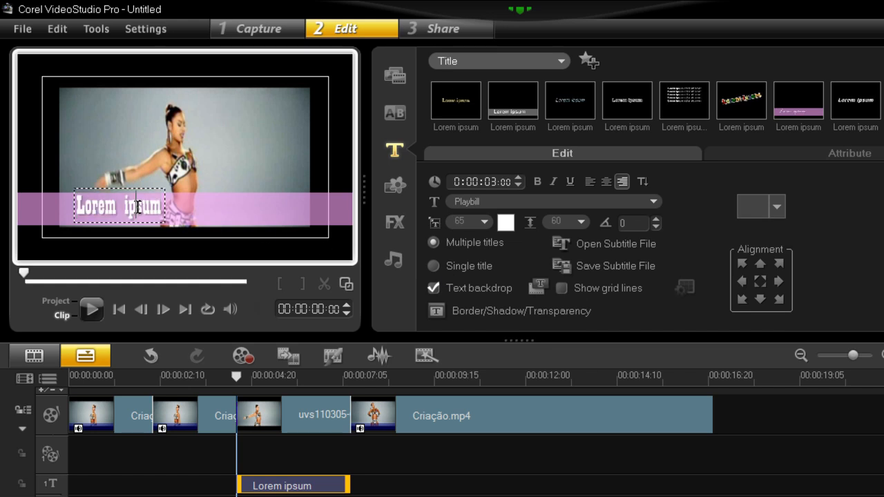
# - Replace the title's placeholder text with "Danca"
pyautogui.moveTo(166, 209); pyautogui.dragTo(81, 206)
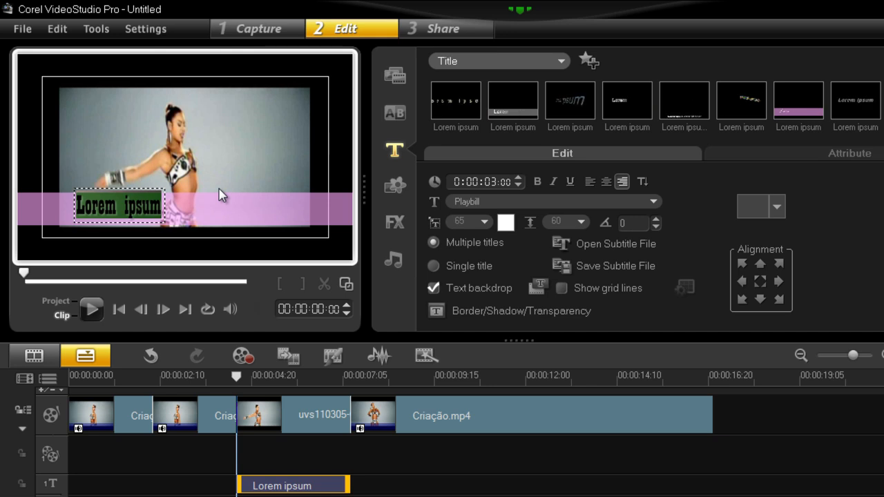
pyautogui.write('Danca')
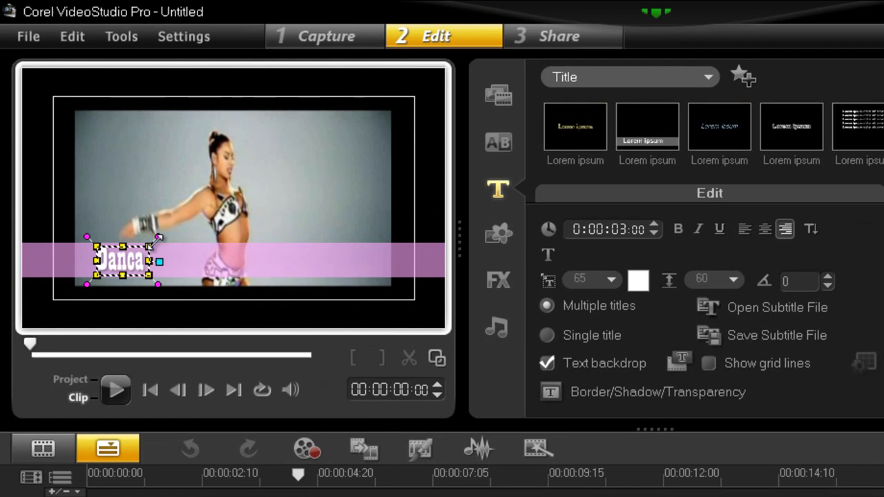
# - Enlarge the Danca title to size 195, tilt it to -1 and reposition it near the frame's lower edge
pyautogui.moveTo(118, 195); pyautogui.dragTo(192, 158)
pyautogui.moveTo(211, 230); pyautogui.dragTo(262, 232)
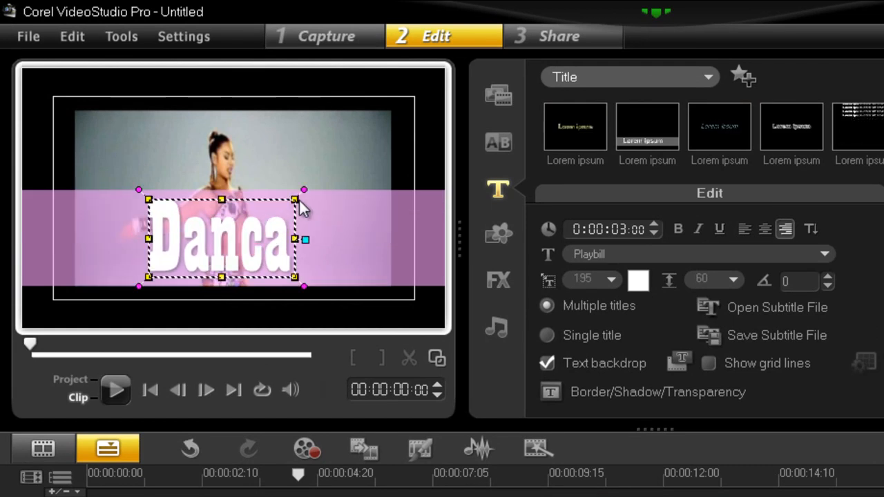
pyautogui.moveTo(304, 187); pyautogui.dragTo(257, 261)
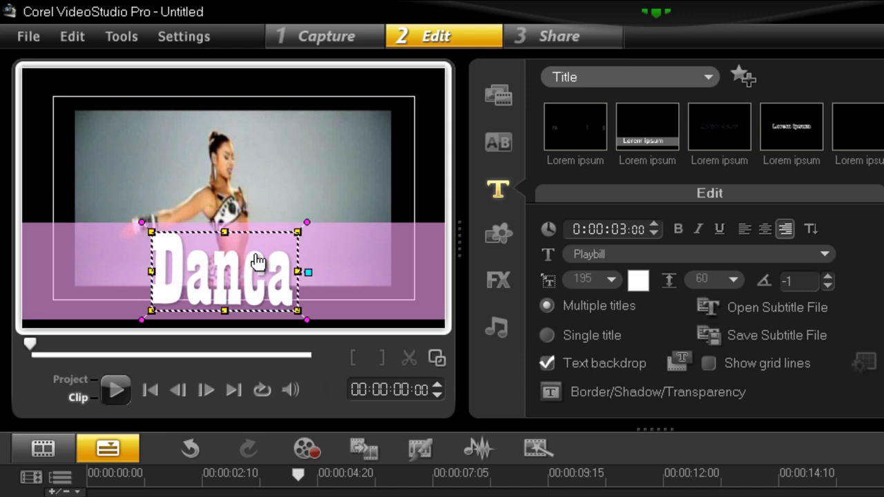
# - Set the Danca title's text color to blue, keeping the font size at 195
pyautogui.click(638, 283)
pyautogui.click(626, 333)
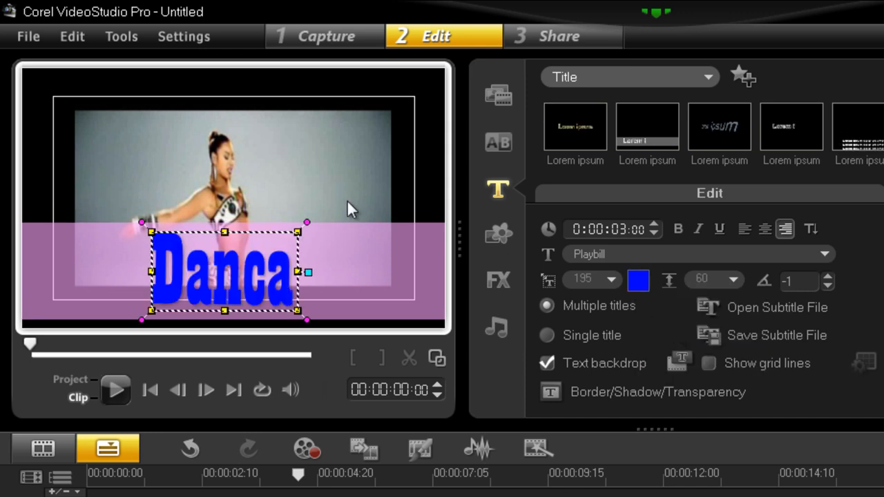
pyautogui.click(638, 283)
pyautogui.click(637, 288)
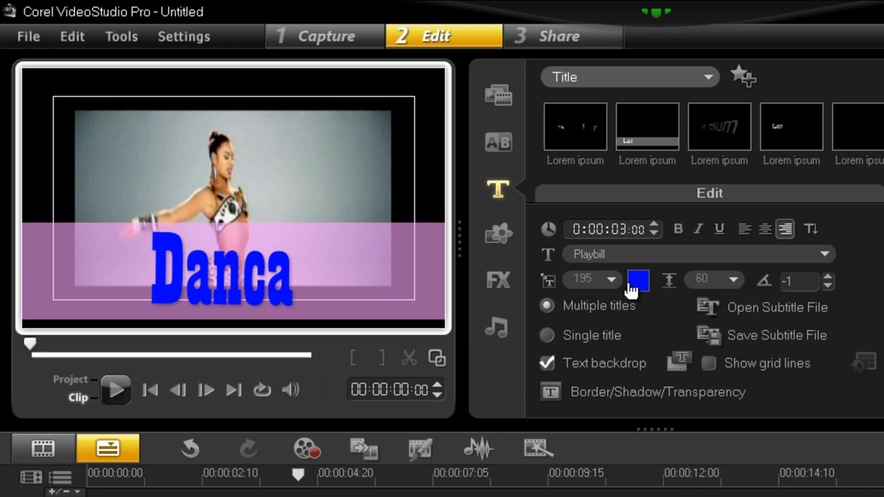
pyautogui.click(611, 281)
pyautogui.click(611, 281)
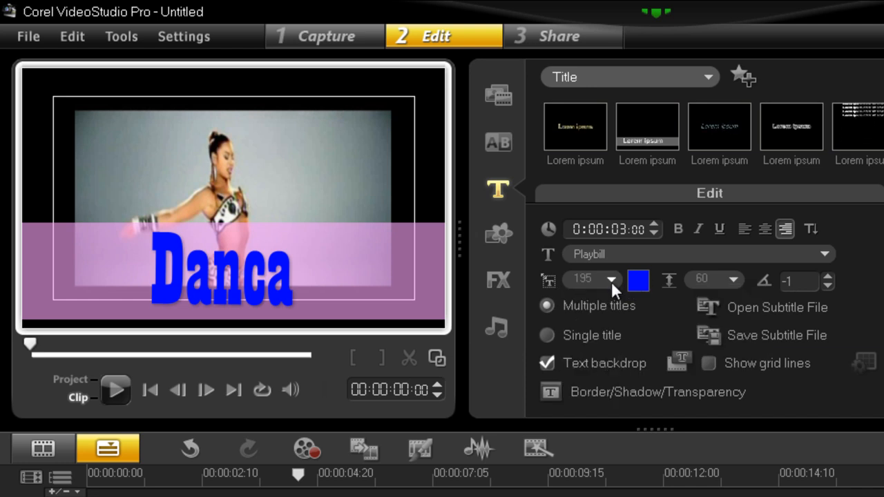
# - Look over the title's border and shadow options without applying any change
pyautogui.click(595, 392)
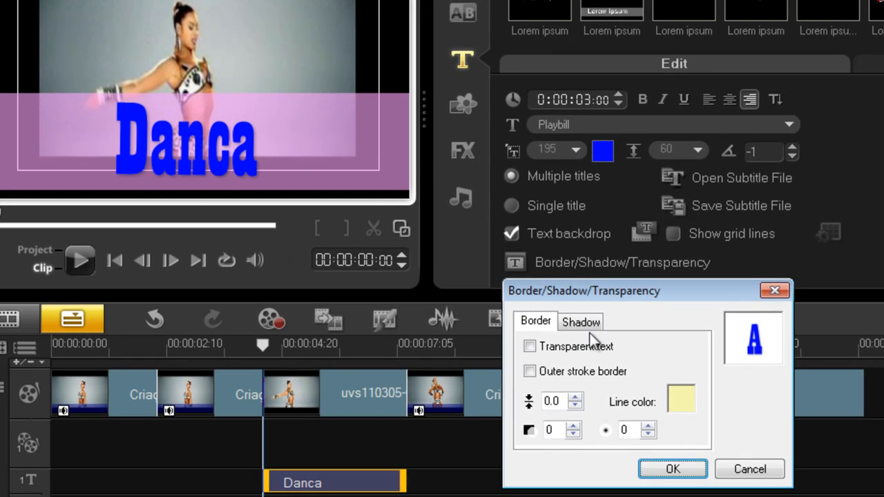
pyautogui.click(584, 322)
pyautogui.click(535, 321)
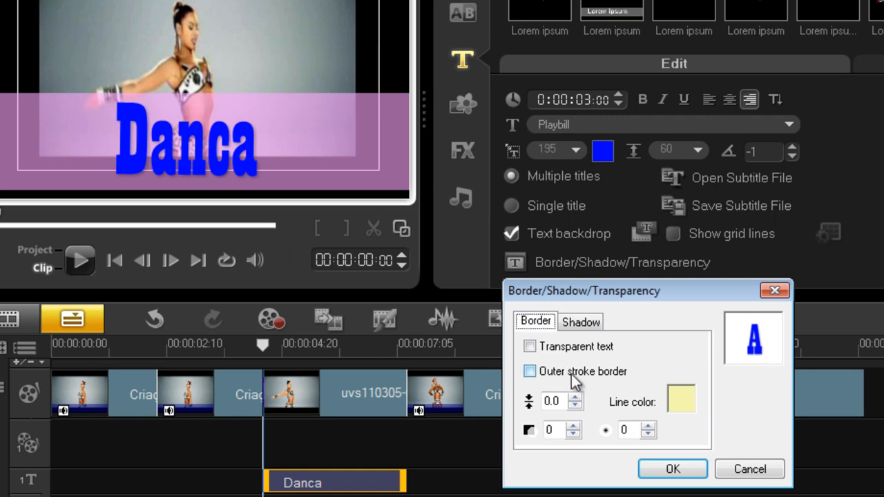
pyautogui.click(738, 470)
# - Try the Rectangle and Curve-edged Rectangle fit-with-text shapes for the title's backdrop, and return it to a solid background bar
pyautogui.click(647, 233)
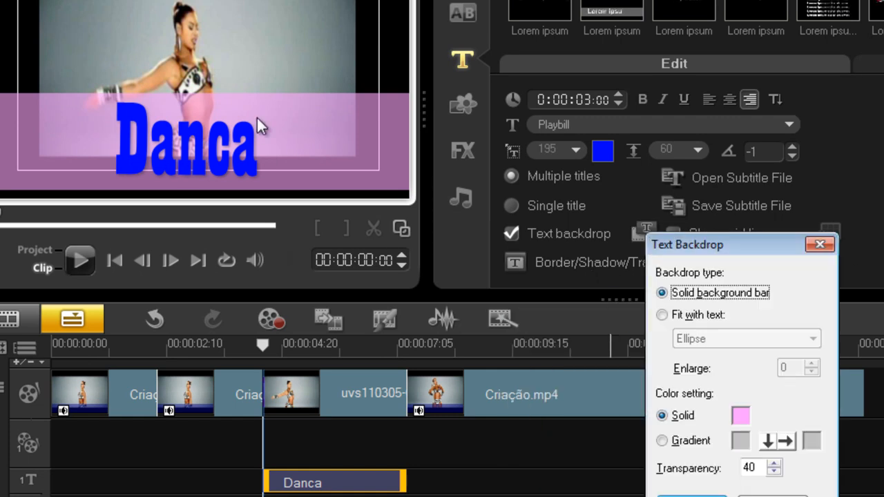
pyautogui.click(695, 317)
pyautogui.click(707, 339)
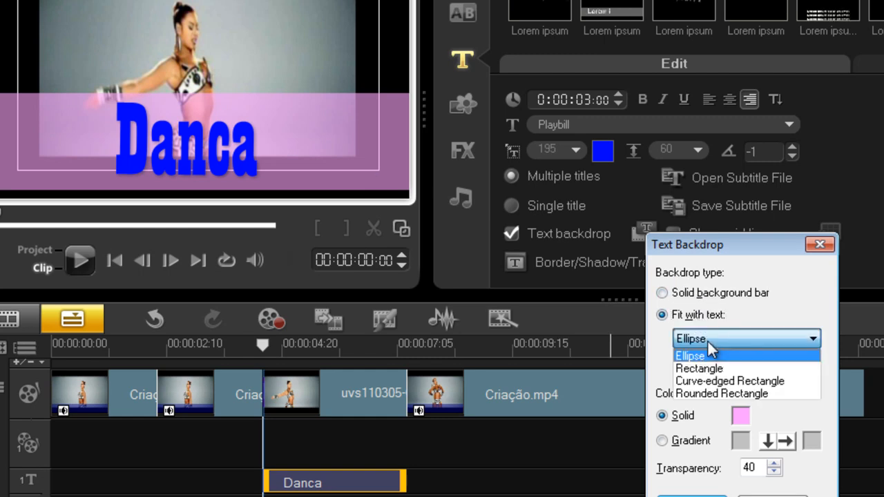
pyautogui.click(711, 370)
pyautogui.click(716, 339)
pyautogui.click(716, 379)
pyautogui.click(722, 338)
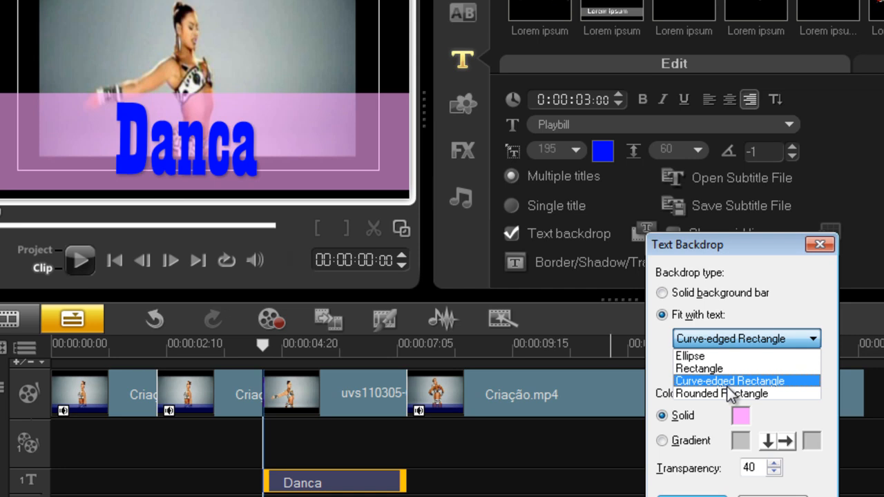
pyautogui.click(725, 296)
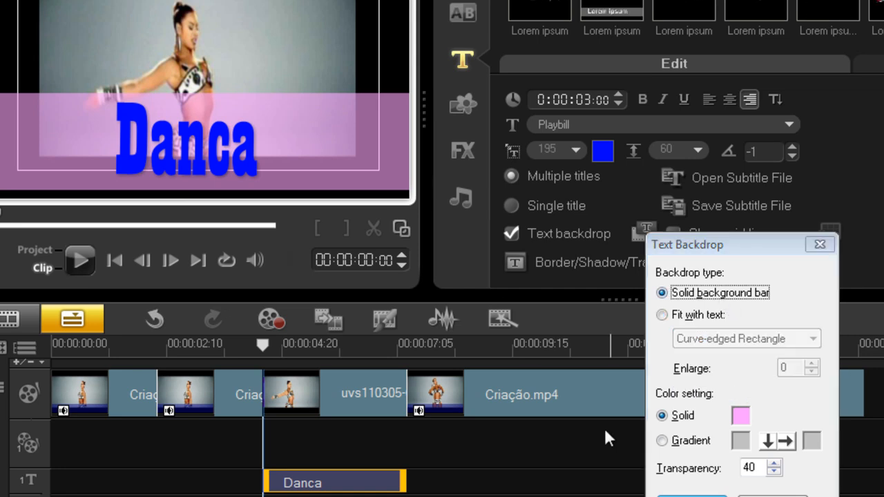
# - Try the gradient option for the title's background bar, and apply a solid blue color instead
pyautogui.click(691, 440)
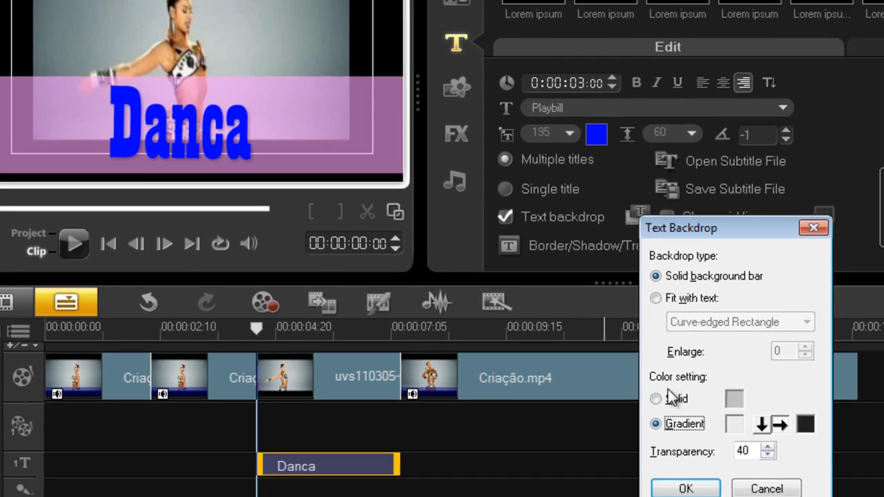
pyautogui.click(670, 415)
pyautogui.click(741, 412)
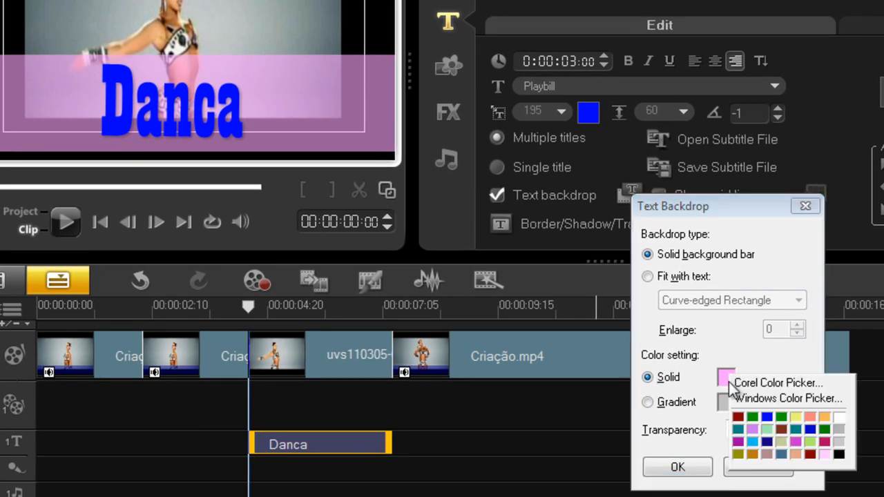
pyautogui.click(767, 418)
pyautogui.click(675, 466)
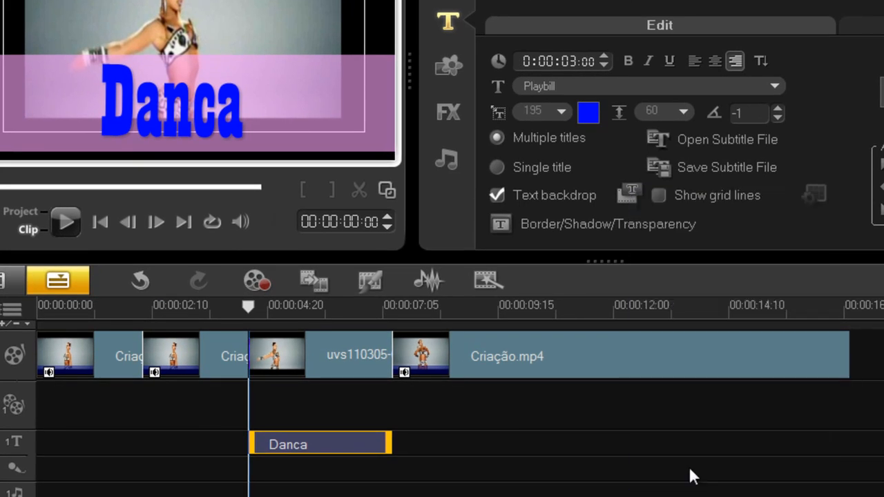
# - Select the Danca title and try a fit-with-text backdrop, comparing the Rectangle and Ellipse shapes and settling on Ellipse
pyautogui.click(231, 113)
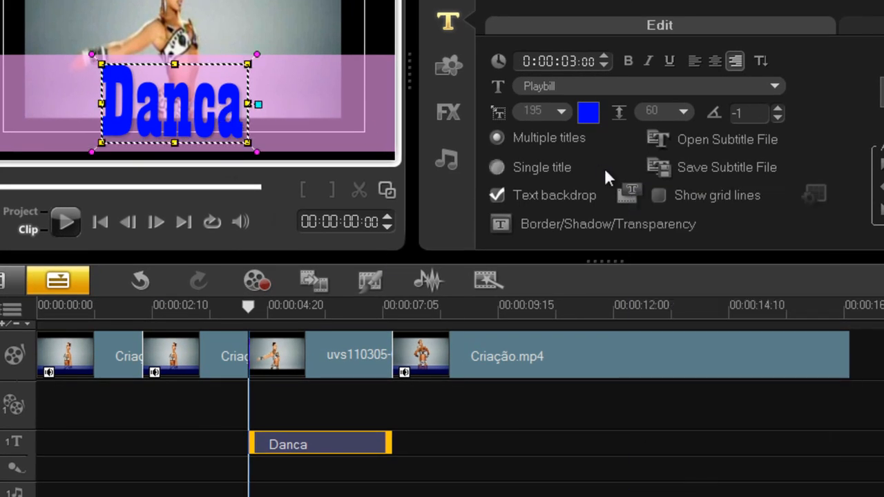
pyautogui.click(636, 200)
pyautogui.click(659, 278)
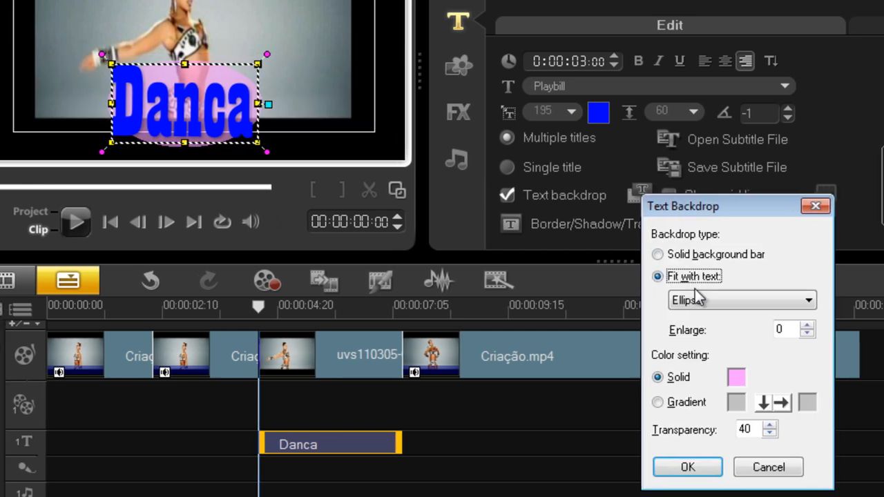
pyautogui.click(722, 305)
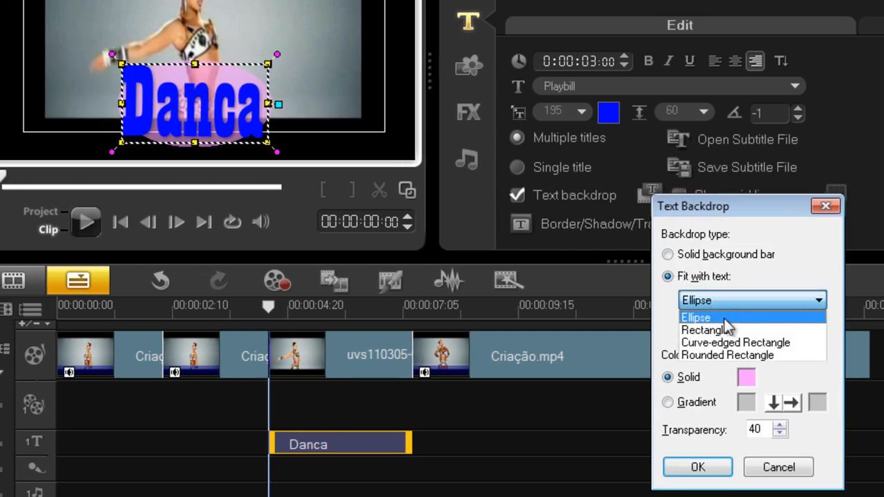
pyautogui.click(725, 329)
pyautogui.click(724, 304)
pyautogui.click(726, 316)
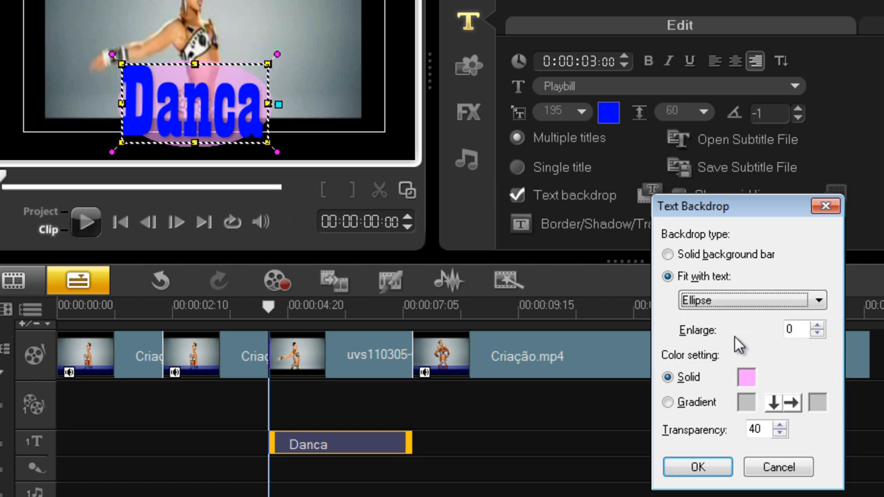
# - Try solid blue and dark red for the elliptical text backdrop, and discard the backdrop changes
pyautogui.click(747, 378)
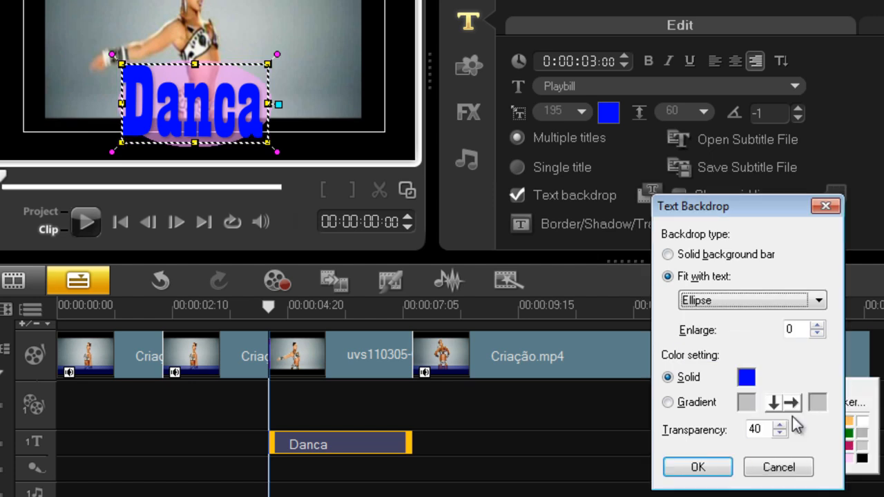
pyautogui.click(791, 419)
pyautogui.click(745, 378)
pyautogui.click(752, 421)
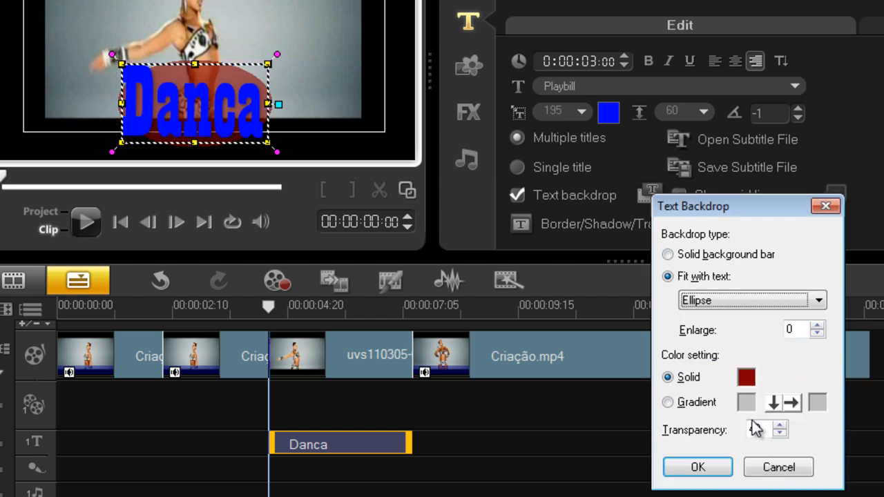
pyautogui.click(762, 469)
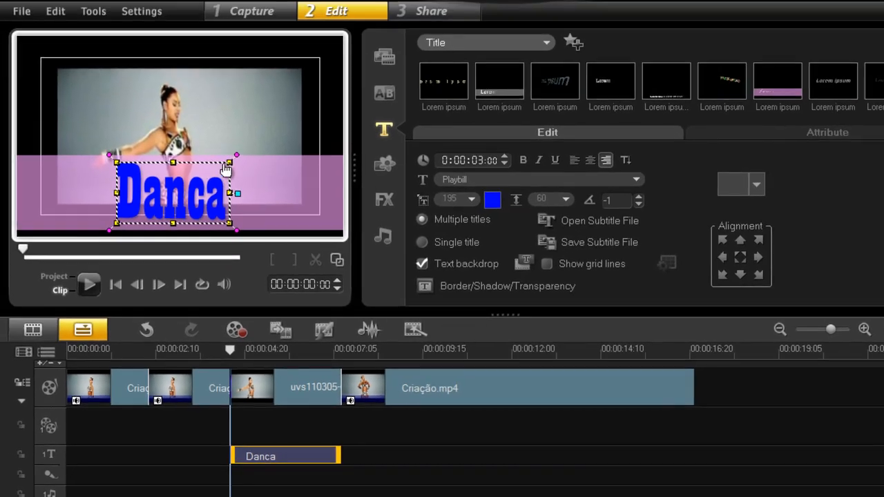
# - Shrink the Danca title to size 108 and place it inside the backdrop bar near the frame's lower edge
pyautogui.moveTo(268, 65); pyautogui.dragTo(206, 49)
pyautogui.click(188, 205)
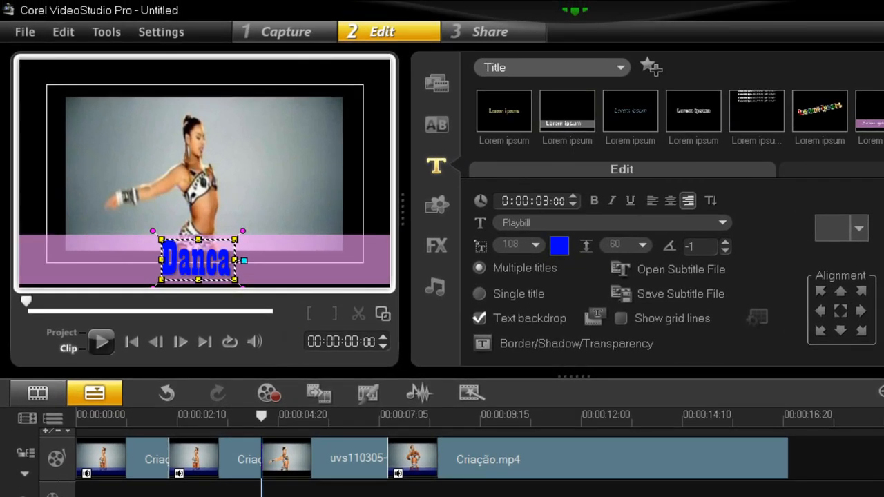
# - Preview several other animated title presets in the title library
pyautogui.click(818, 107)
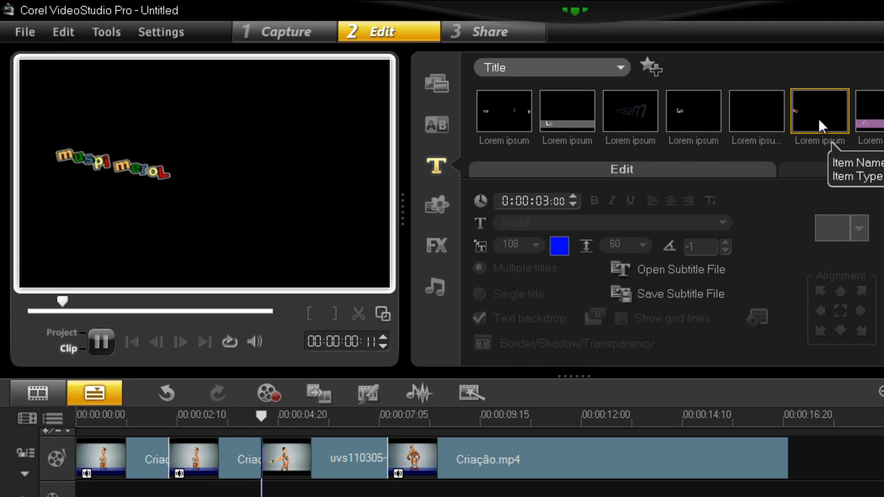
pyautogui.click(876, 110)
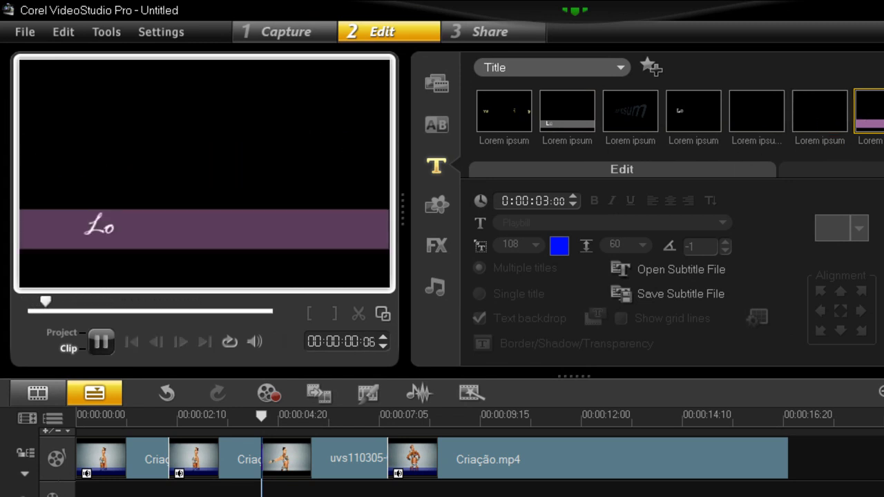
pyautogui.click(883, 110)
pyautogui.scroll(-1, 883, 110)
pyautogui.scroll(1, 744, 111)
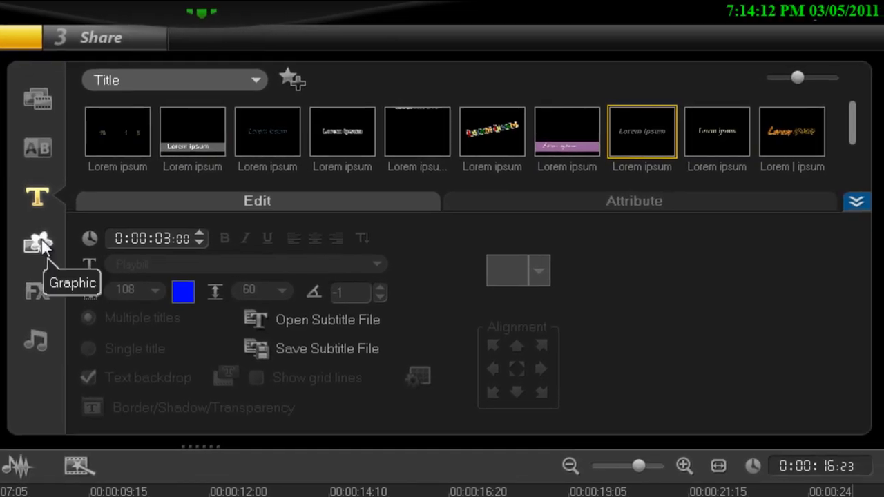
# - Add the D19 duck from the Object graphics to the overlay track beneath the uvs110305 clip
pyautogui.click(38, 243)
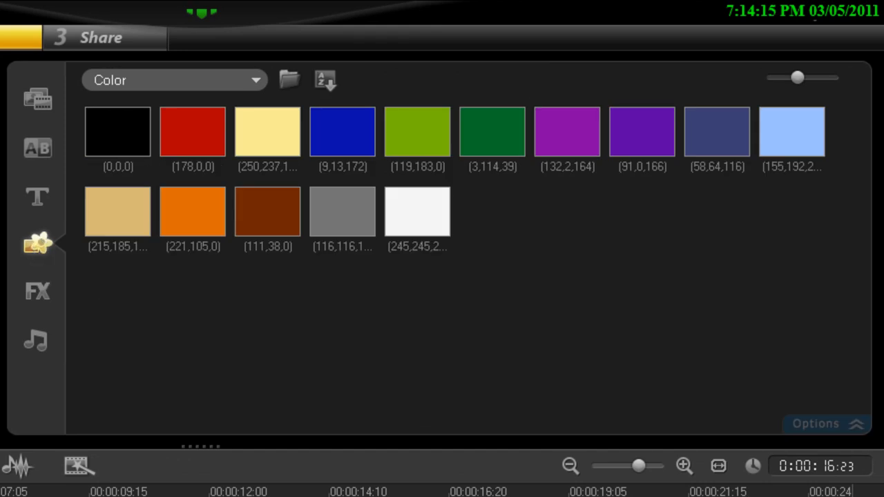
pyautogui.click(136, 78)
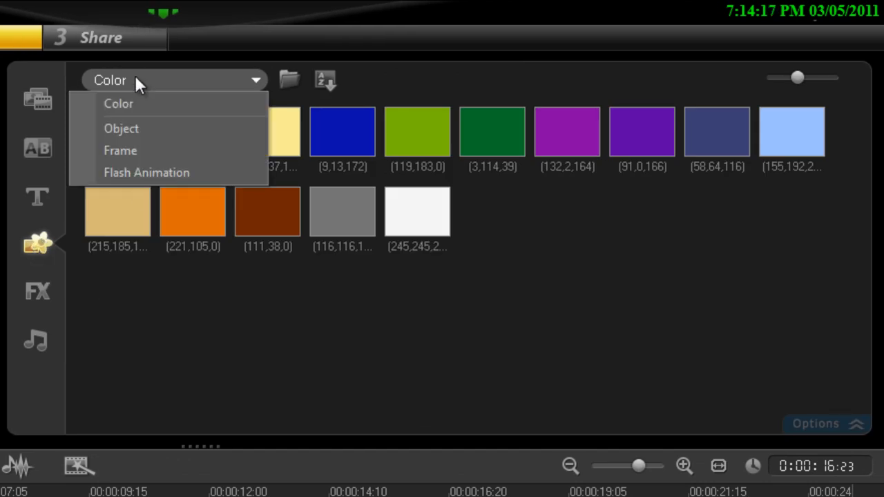
pyautogui.click(143, 130)
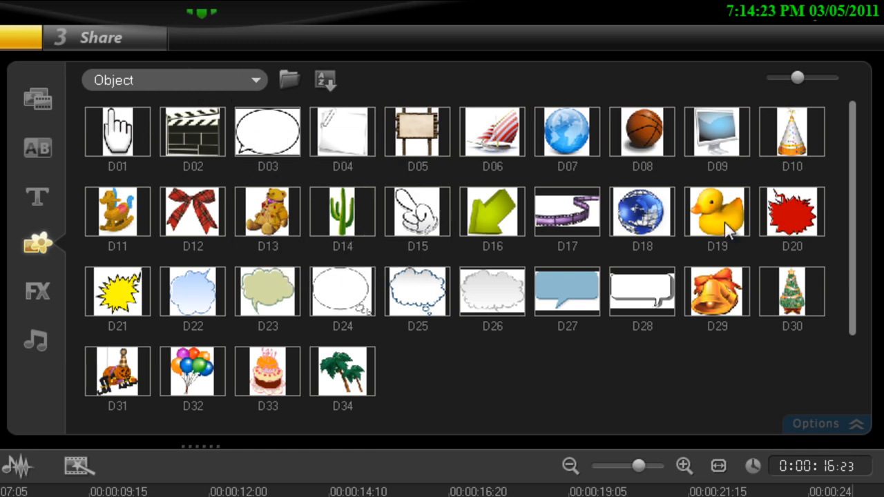
pyautogui.click(746, 225)
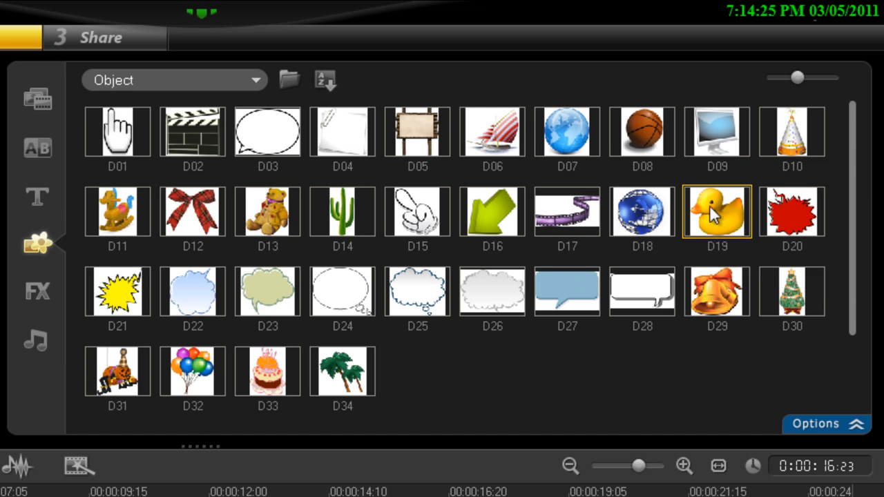
pyautogui.moveTo(193, 447); pyautogui.dragTo(173, 418)
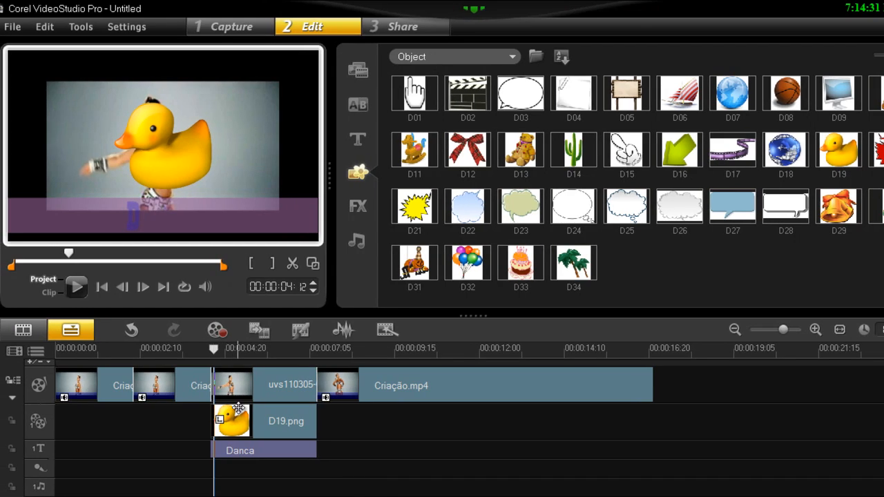
# - Move the duck overlay to the frame's lower-right corner, distort its upper corners inward, and play back the project
pyautogui.click(236, 412)
pyautogui.moveTo(181, 165); pyautogui.dragTo(271, 192)
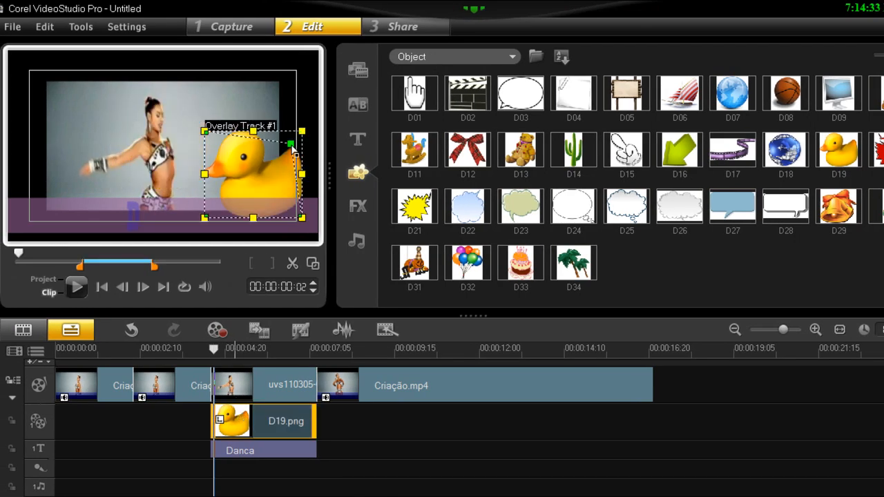
pyautogui.moveTo(286, 157); pyautogui.dragTo(248, 166)
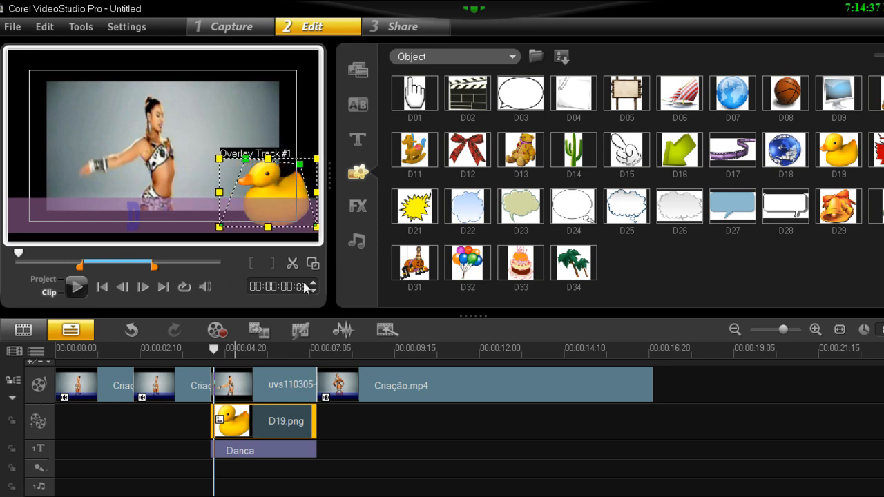
pyautogui.moveTo(223, 348); pyautogui.dragTo(195, 336)
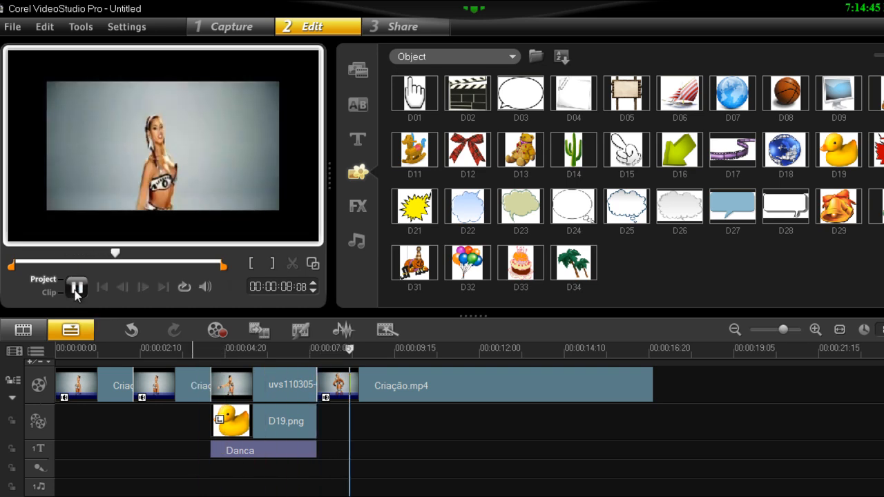
# - Add the MotionF01 flash animation to the overlay track right after D19.png and play the project from that point
pyautogui.click(479, 60)
pyautogui.click(504, 122)
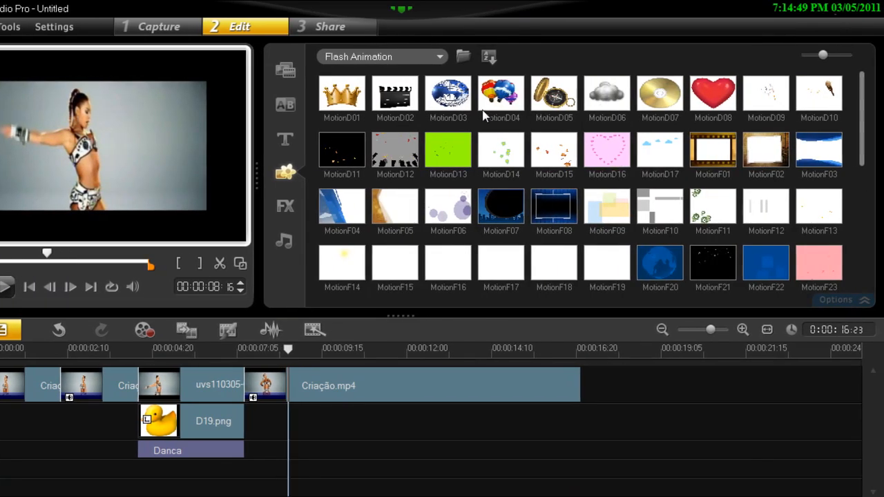
pyautogui.moveTo(714, 153); pyautogui.dragTo(257, 420)
pyautogui.click(246, 350)
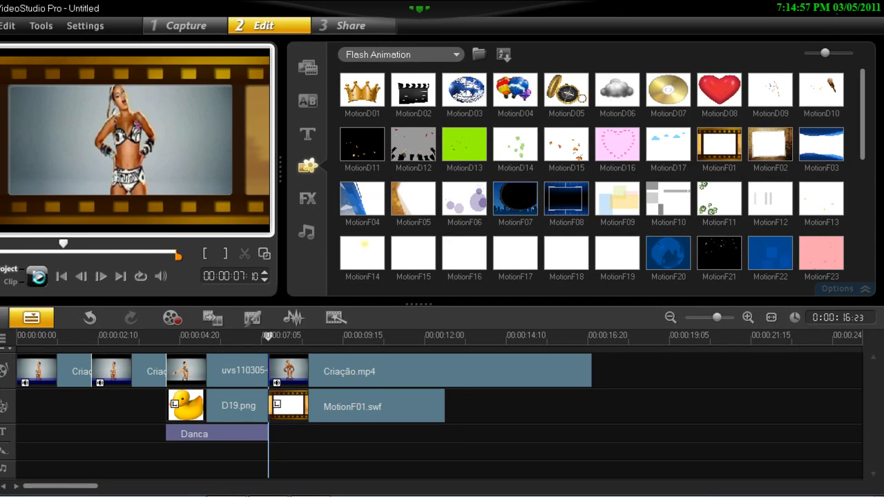
pyautogui.click(38, 277)
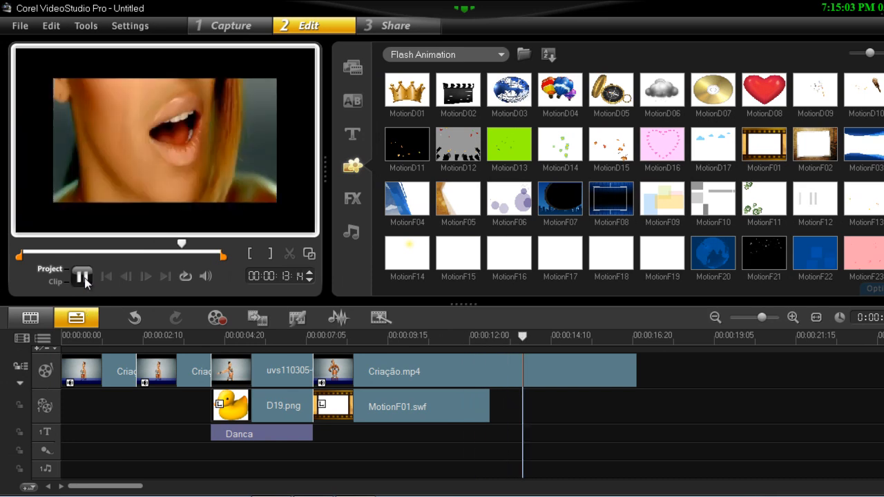
pyautogui.click(85, 278)
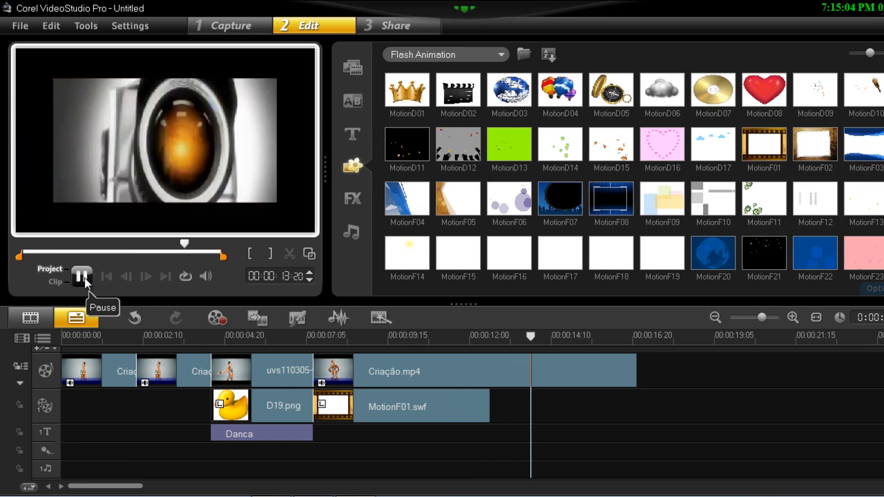
# - Apply the Bubble video filter to the last Criação.mp4 clip on the video track
pyautogui.click(434, 371)
pyautogui.click(428, 334)
pyautogui.moveTo(428, 334); pyautogui.dragTo(492, 339)
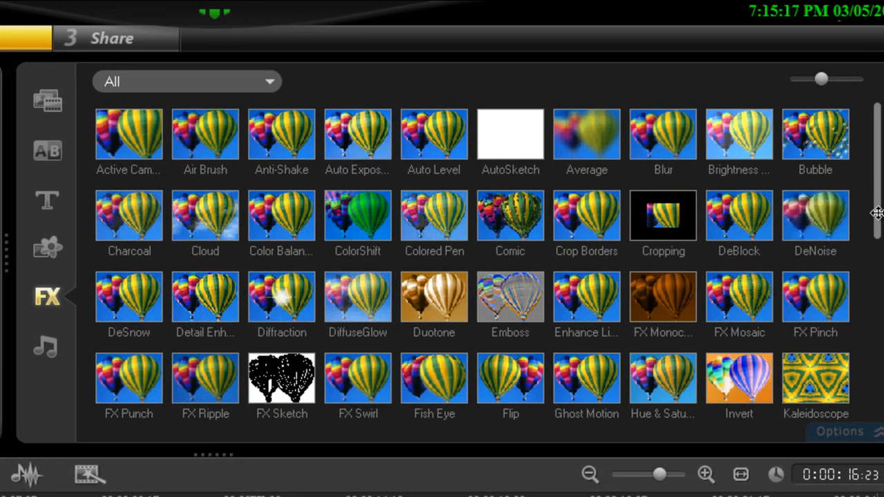
pyautogui.moveTo(877, 213)
pyautogui.mouseDown()
pyautogui.moveTo(879, 314)
pyautogui.moveTo(875, 209)
pyautogui.mouseUp()
pyautogui.click(816, 137)
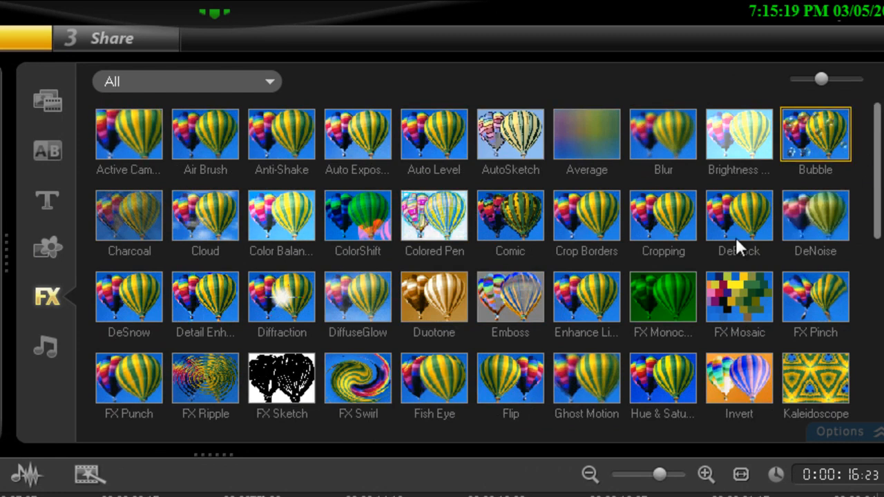
pyautogui.moveTo(813, 139); pyautogui.dragTo(26, 496)
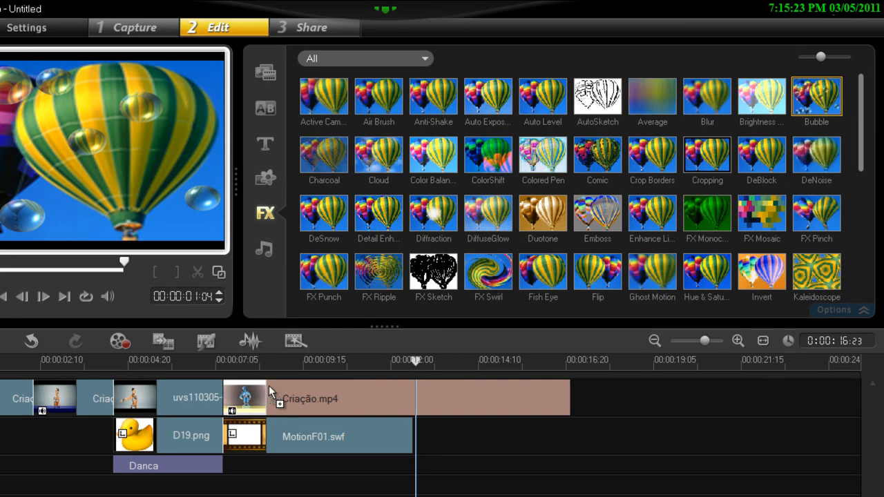
pyautogui.click(262, 399)
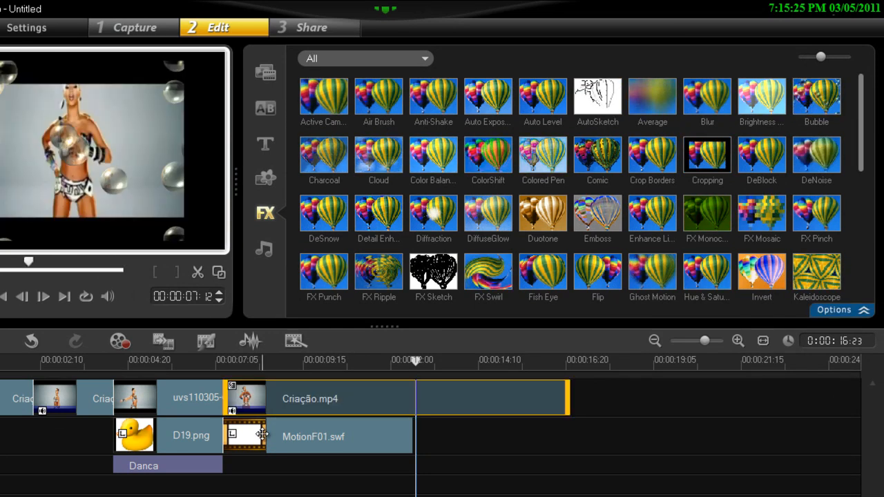
# - Delete the MotionF01.swf clip from the overlay track and return the playhead to the start of the last Criação.mp4 clip
pyautogui.click(263, 434)
pyautogui.press('Delete')
pyautogui.click(270, 392)
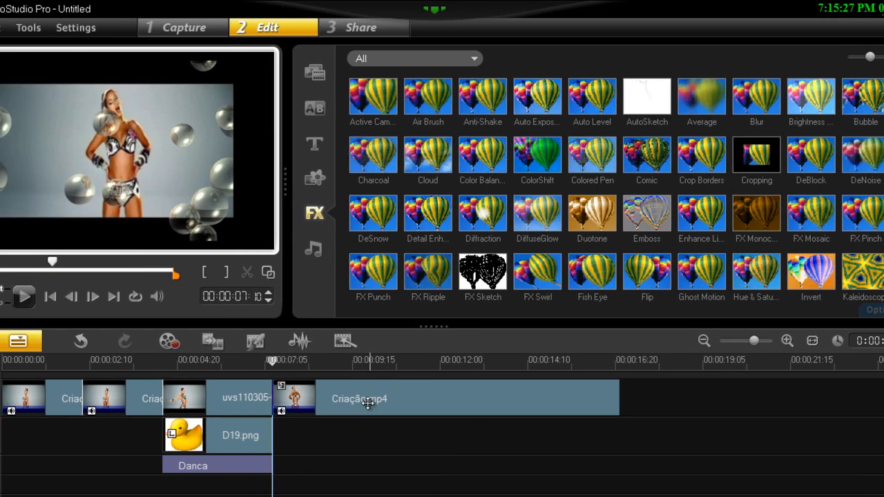
# - Look at the Bubble filter's presets on the last Criação.mp4 clip and remove the filter from the clip
pyautogui.doubleClick(366, 393)
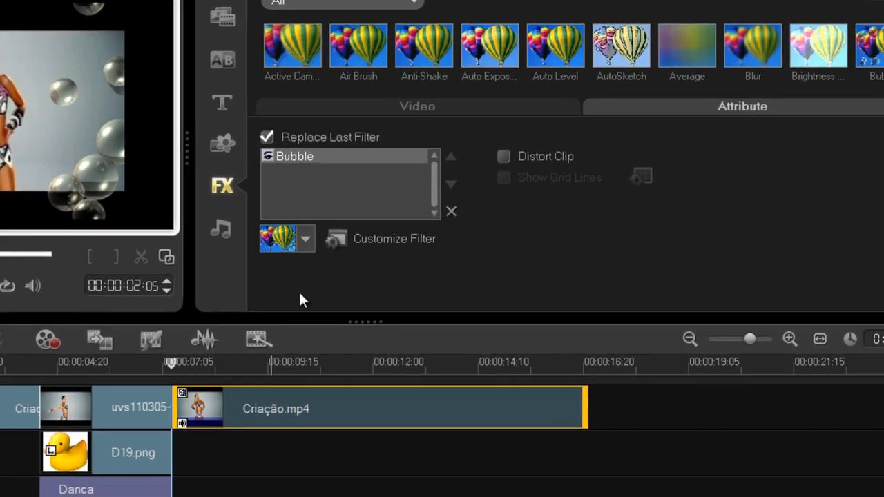
pyautogui.click(447, 257)
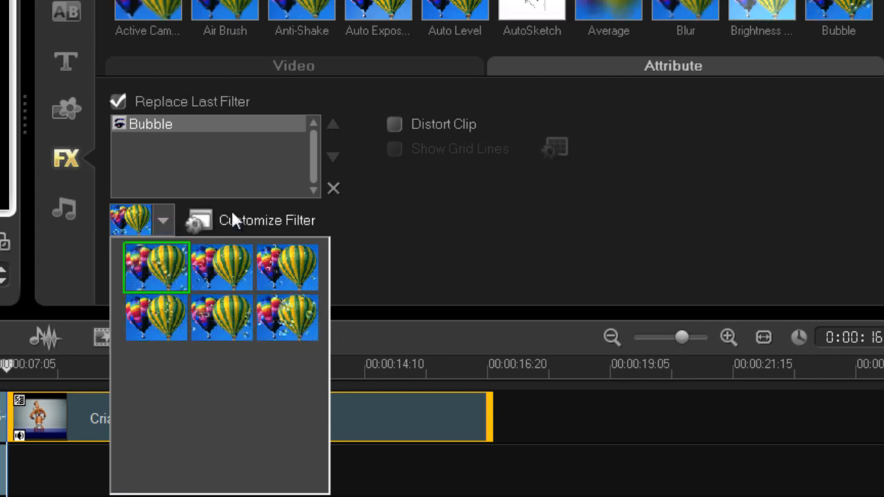
pyautogui.click(343, 219)
pyautogui.click(345, 222)
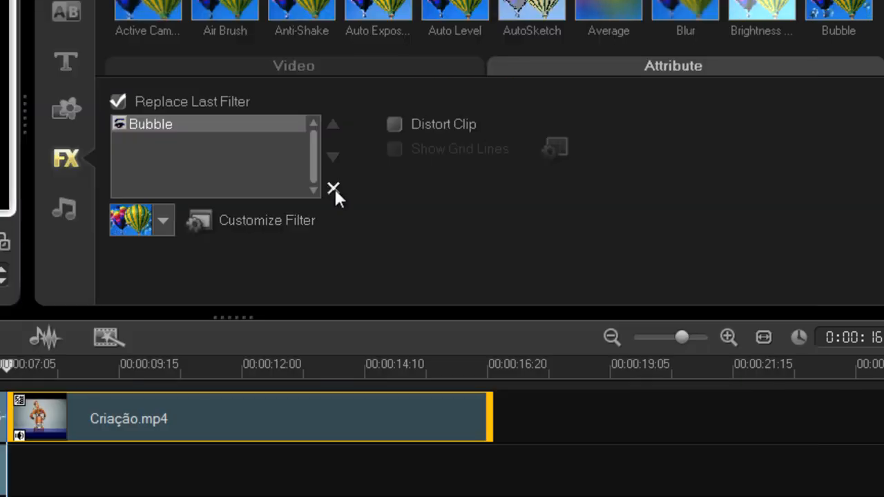
pyautogui.click(334, 188)
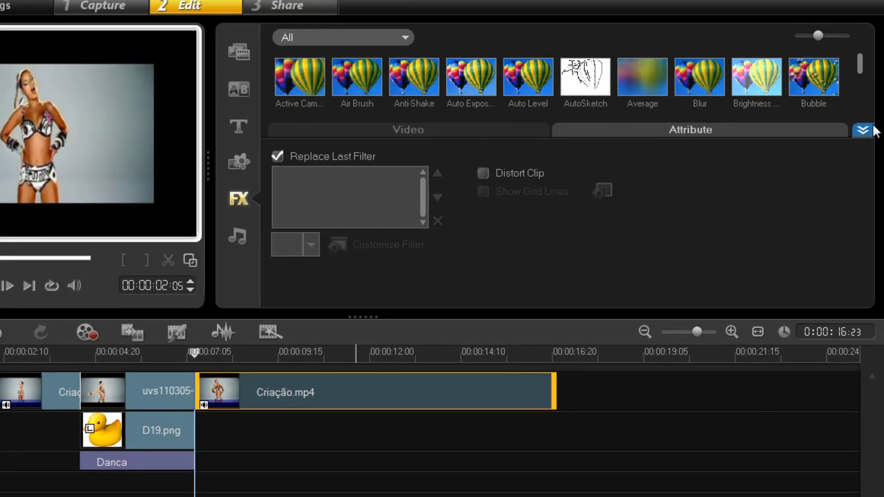
pyautogui.click(863, 131)
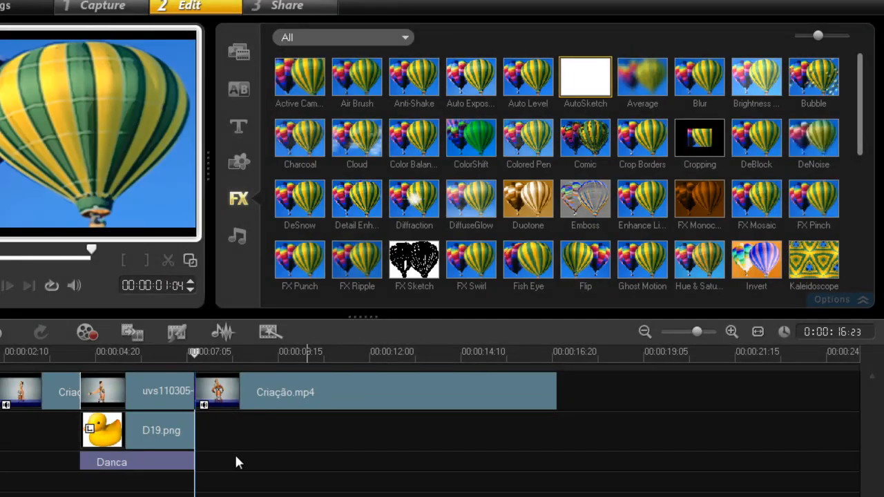
# - Apply the AutoSketch video filter to the last Criação.mp4 clip and play it back in clip and project mode
pyautogui.click(584, 102)
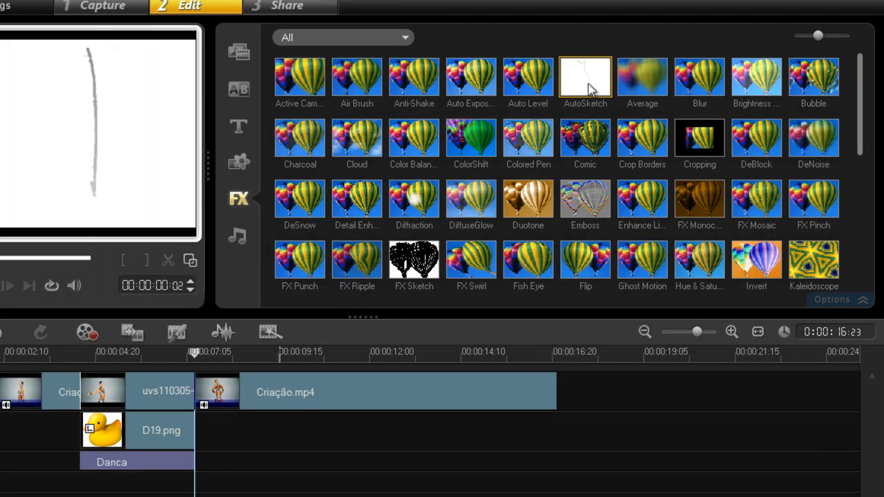
pyautogui.click(576, 80)
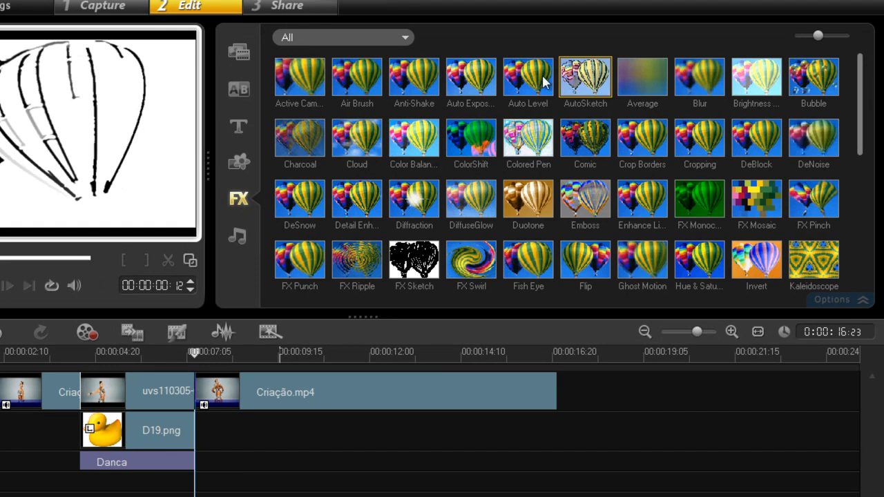
pyautogui.moveTo(598, 86); pyautogui.dragTo(288, 406)
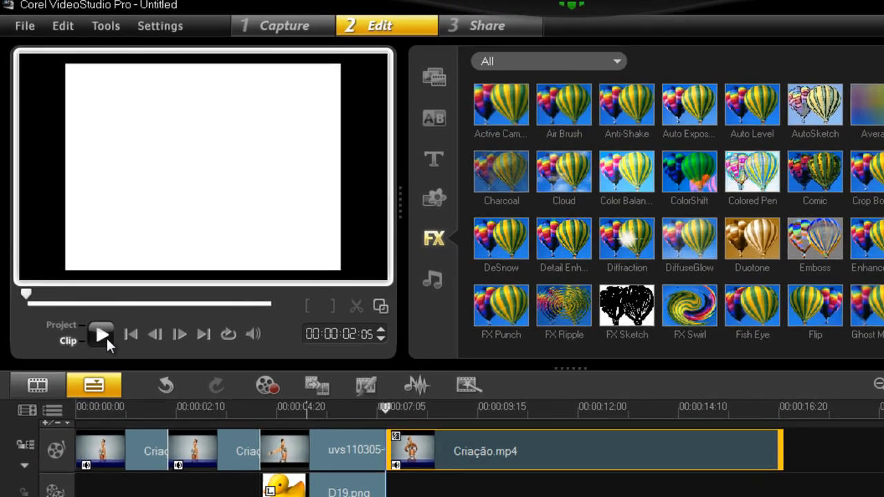
pyautogui.click(103, 335)
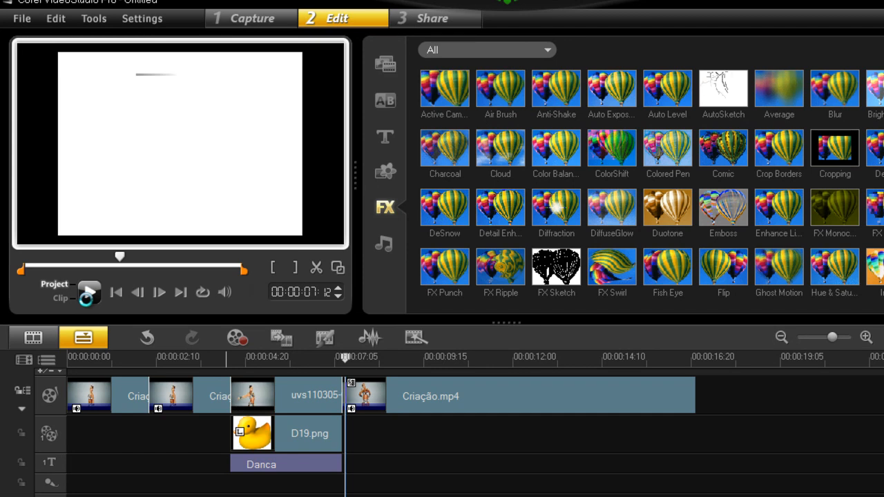
pyautogui.click(88, 293)
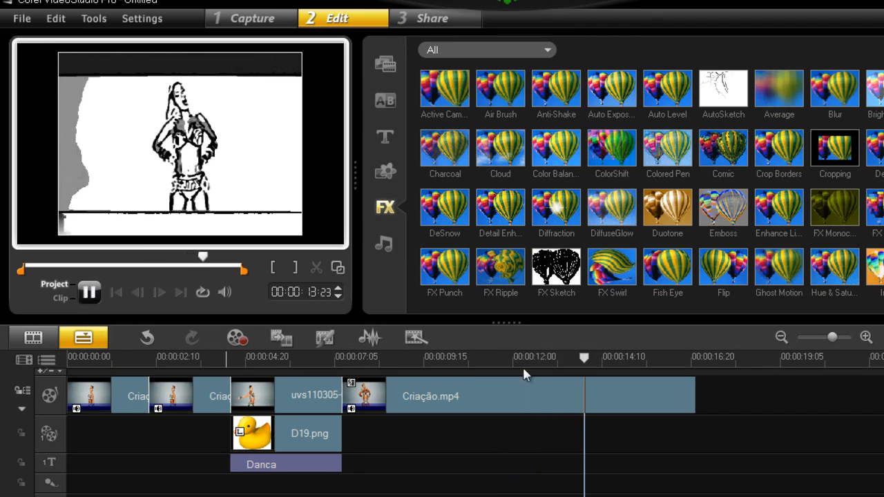
pyautogui.press('space')
# - Browse the audio library down to its last clips, picking up M08 without placing it on the timeline
pyautogui.click(384, 244)
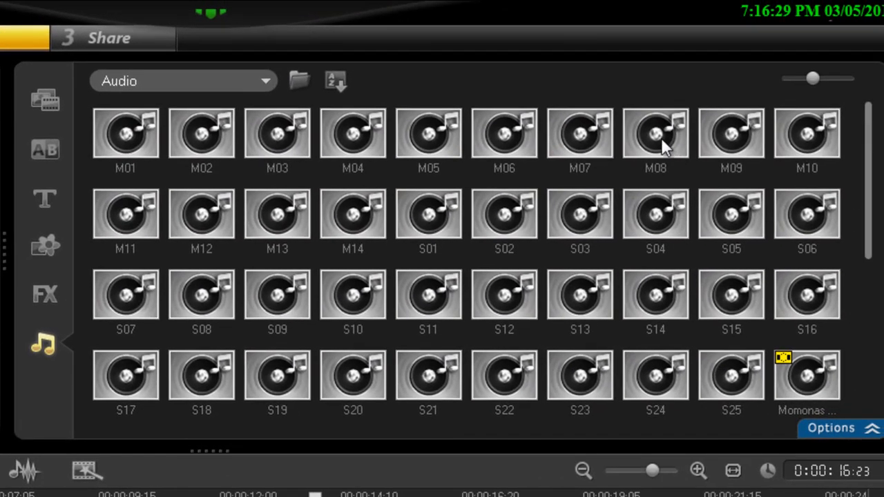
pyautogui.click(832, 93)
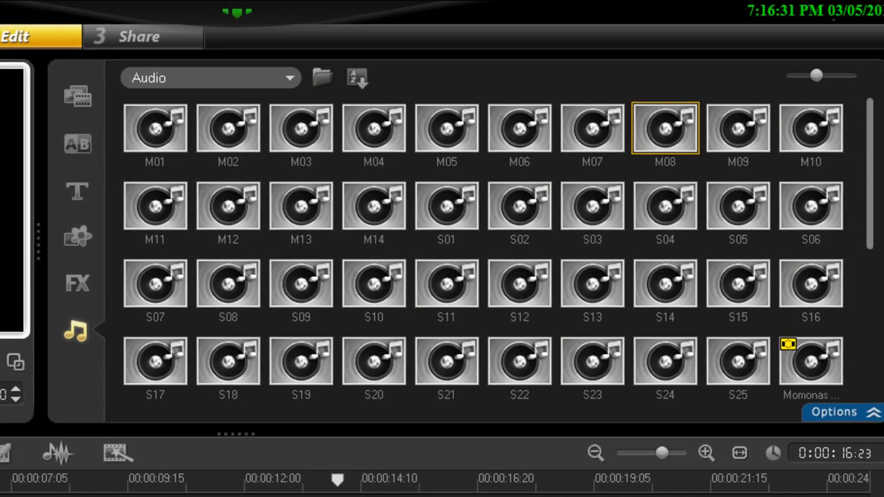
pyautogui.click(4, 295)
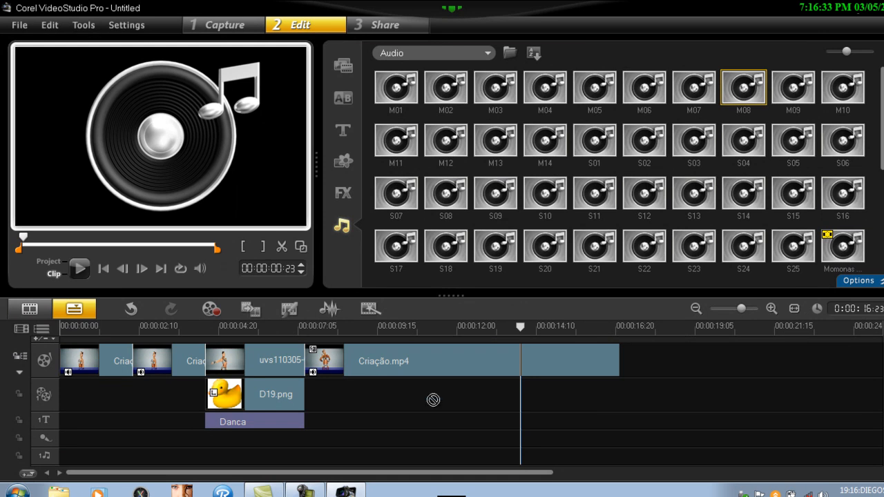
pyautogui.moveTo(433, 400); pyautogui.dragTo(750, 95)
pyautogui.scroll(-3, 878, 141)
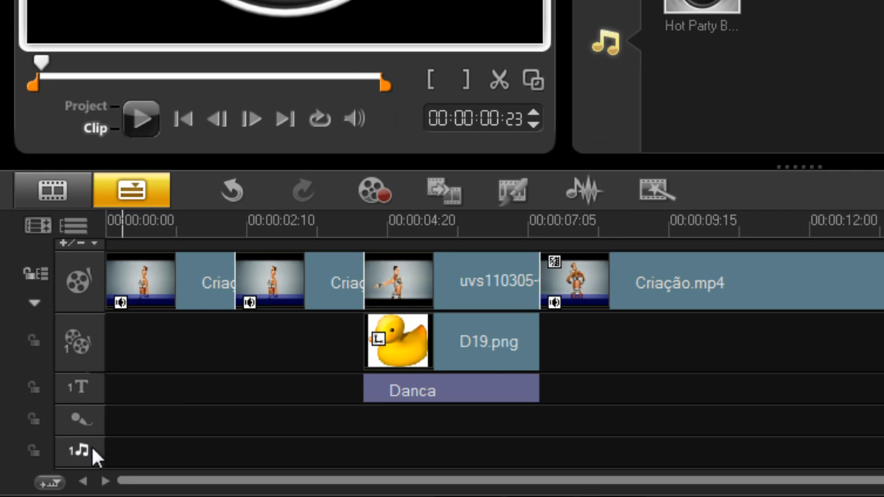
# - Move the first Criação.mp4 clip to the start of the overlay track, place its picture in the frame's lower-left corner, and play the project
pyautogui.moveTo(130, 284); pyautogui.dragTo(143, 347)
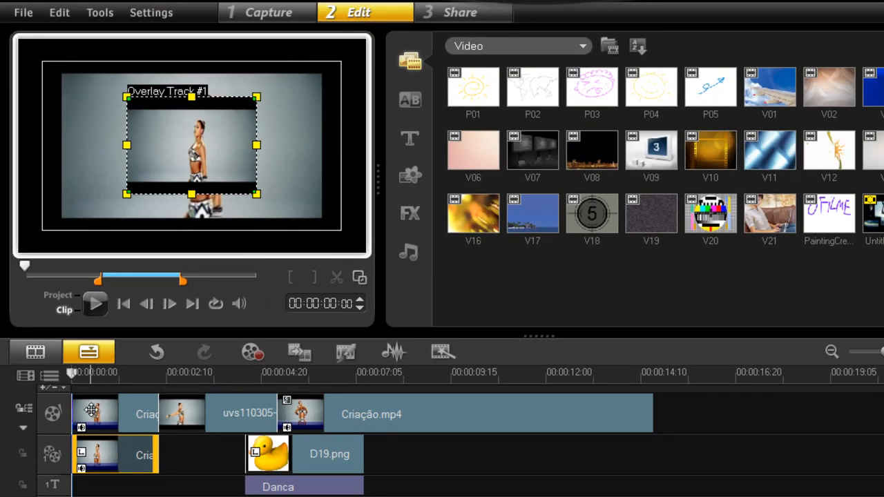
pyautogui.moveTo(126, 181); pyautogui.dragTo(70, 216)
pyautogui.moveTo(146, 159)
pyautogui.mouseDown()
pyautogui.moveTo(188, 123)
pyautogui.moveTo(133, 170)
pyautogui.mouseUp()
pyautogui.click(70, 373)
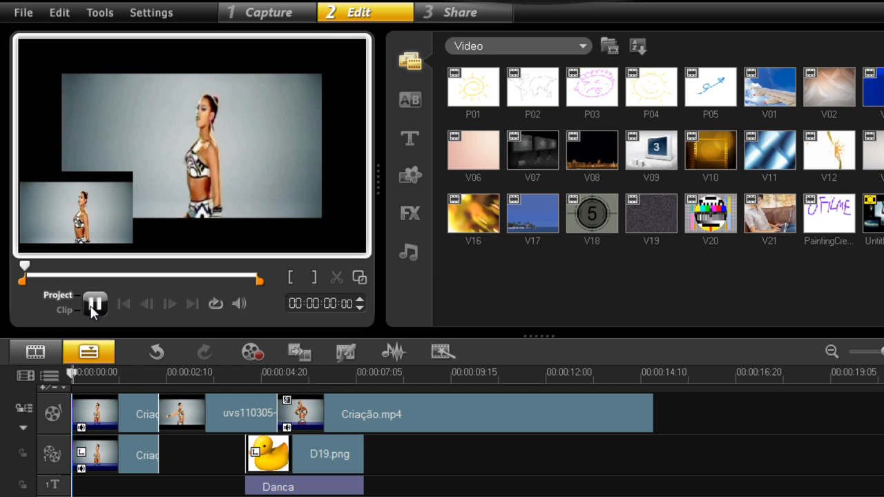
pyautogui.click(92, 307)
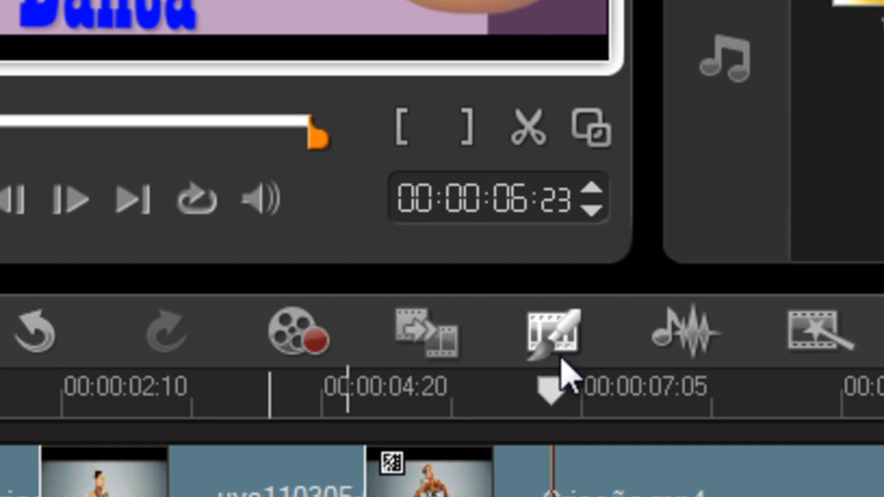
# - Record a Painting Creator animation of the handwritten word VIDEO with the multicoloured dot brush and generate its clip for the library
pyautogui.click(553, 349)
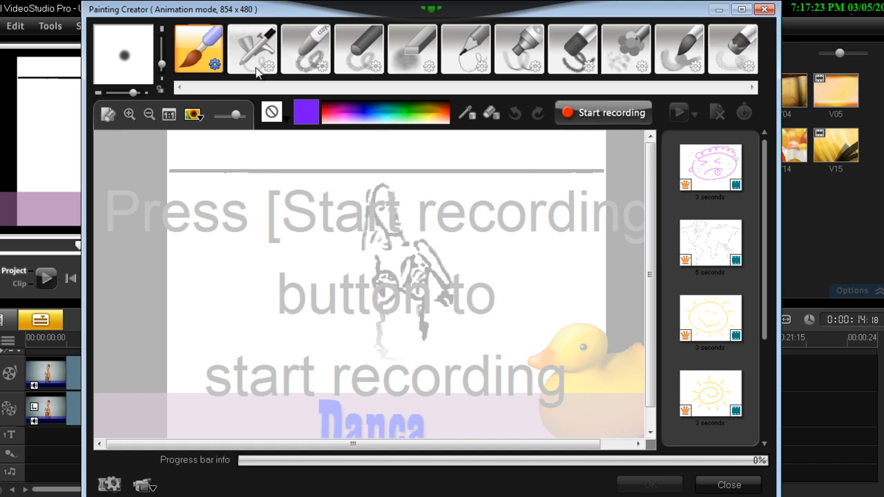
pyautogui.click(468, 58)
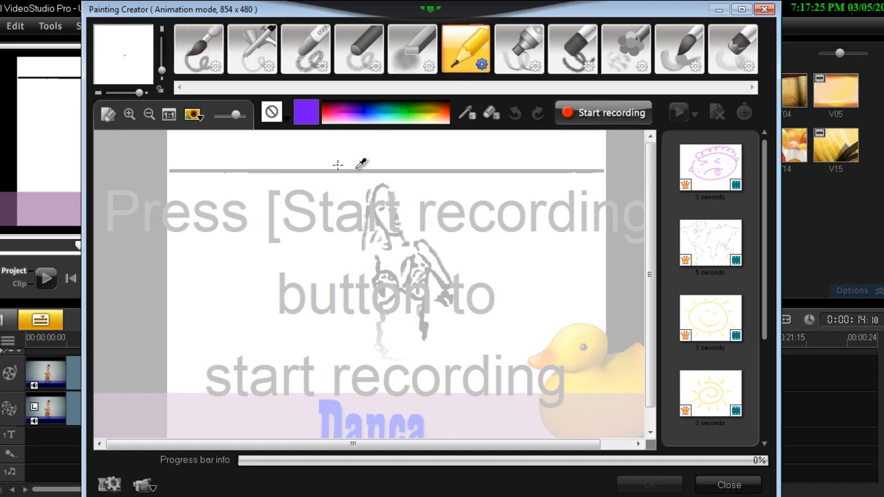
pyautogui.click(625, 59)
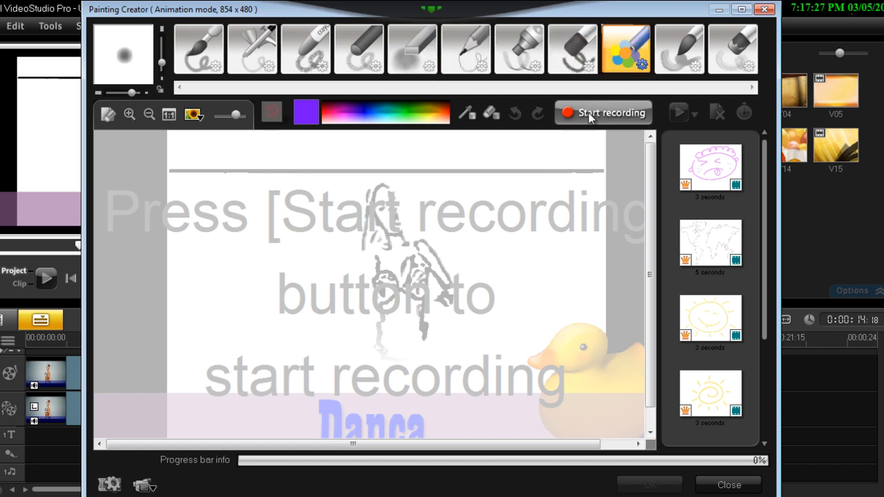
pyautogui.click(591, 116)
pyautogui.moveTo(199, 225)
pyautogui.mouseDown()
pyautogui.moveTo(218, 314)
pyautogui.moveTo(277, 194)
pyautogui.moveTo(291, 342)
pyautogui.mouseUp()
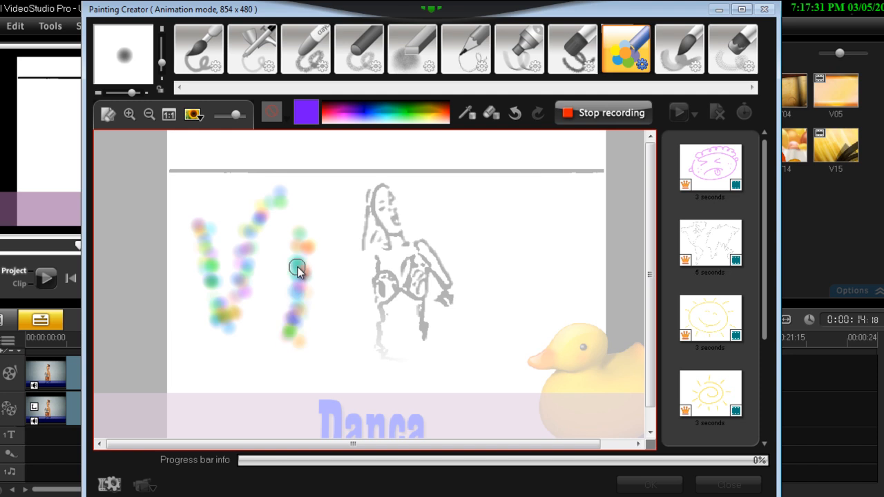
pyautogui.moveTo(349, 321)
pyautogui.mouseDown()
pyautogui.moveTo(359, 229)
pyautogui.moveTo(418, 274)
pyautogui.moveTo(350, 316)
pyautogui.moveTo(430, 314)
pyautogui.moveTo(440, 217)
pyautogui.mouseUp()
pyautogui.moveTo(531, 319); pyautogui.dragTo(580, 302)
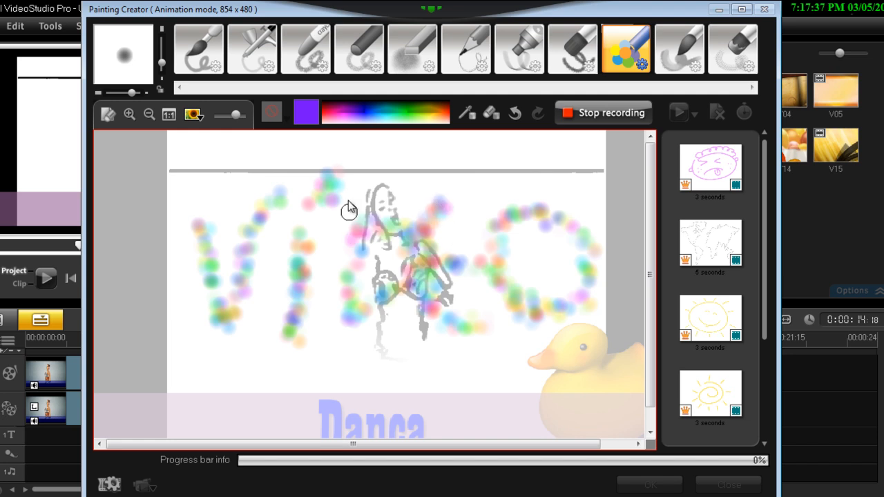
pyautogui.click(624, 122)
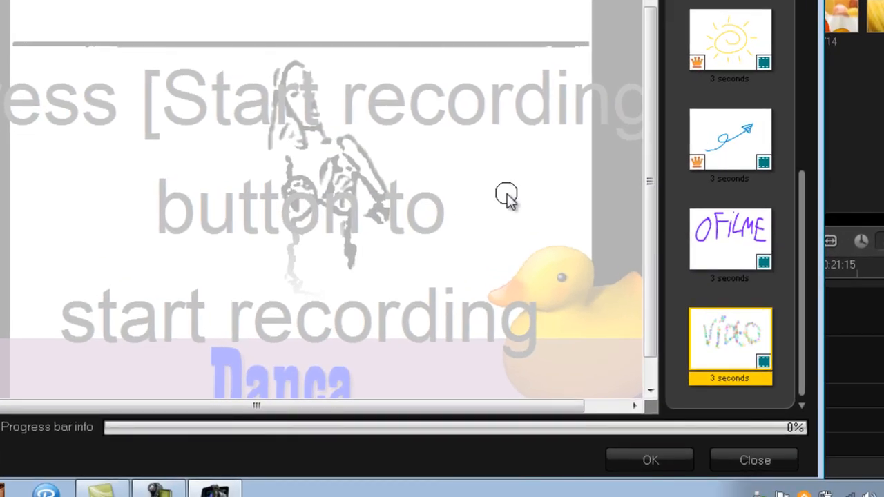
pyautogui.click(641, 462)
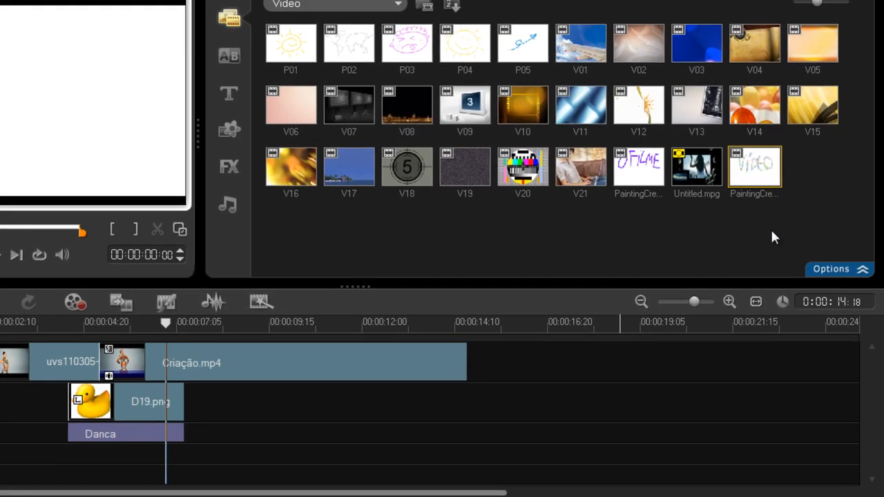
# - Add the new VIDEO painting clip to the end of the video track after Criação.mp4 and play the project from the start
pyautogui.moveTo(764, 162); pyautogui.dragTo(722, 207)
pyautogui.moveTo(546, 332)
pyautogui.mouseDown()
pyautogui.moveTo(501, 365)
pyautogui.moveTo(375, 355)
pyautogui.moveTo(368, 344)
pyautogui.mouseUp()
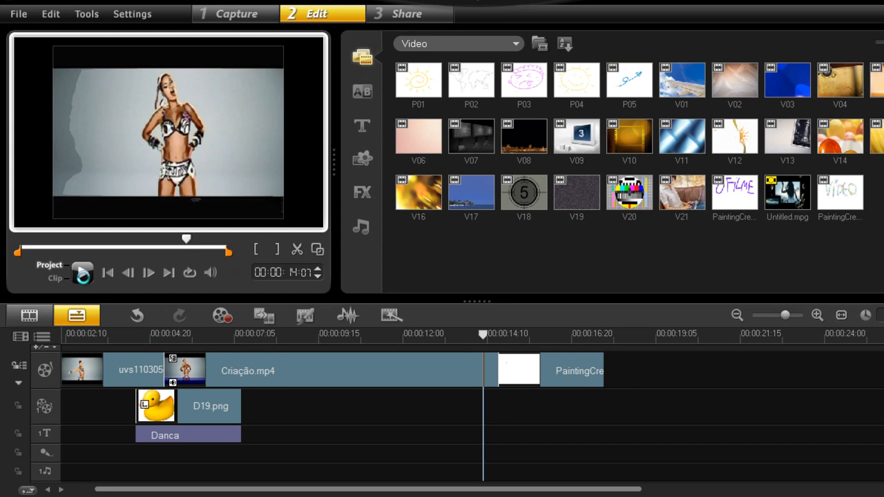
pyautogui.click(85, 280)
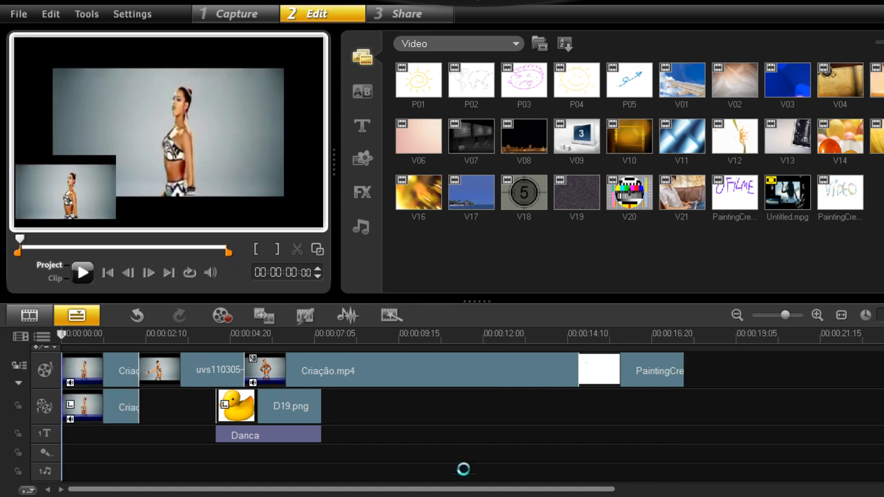
pyautogui.press('space')
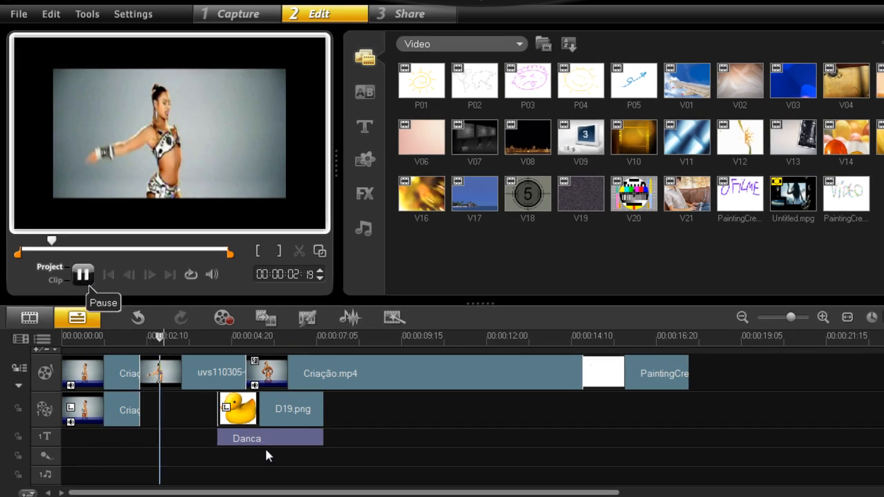
pyautogui.press('space')
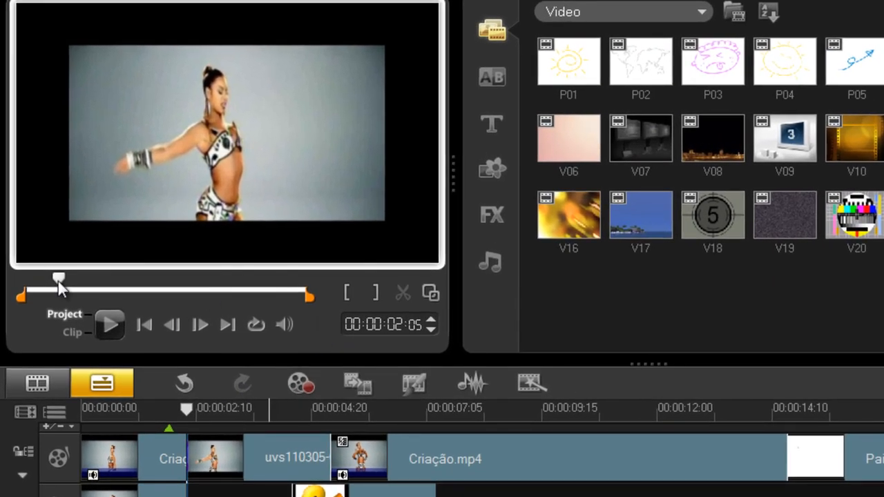
# - Move the project playhead to 00:00:09:09 and set the mark-in point there
pyautogui.moveTo(58, 281); pyautogui.dragTo(103, 293)
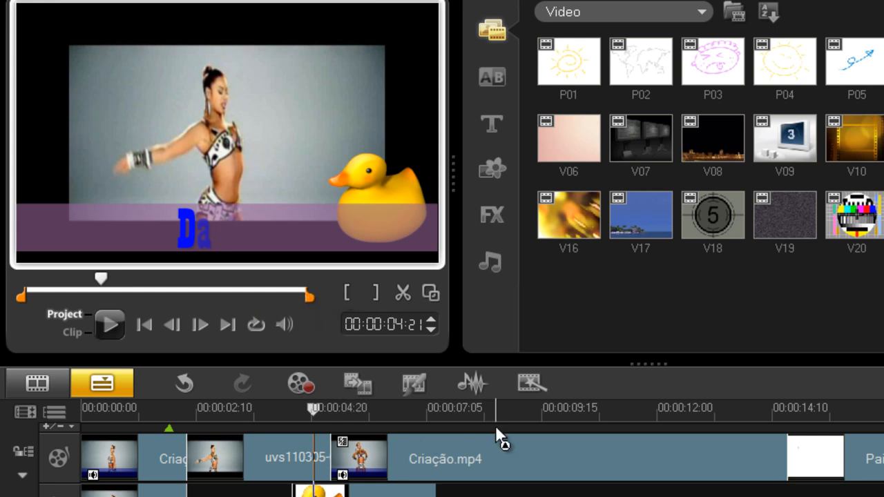
pyautogui.click(530, 412)
pyautogui.click(347, 291)
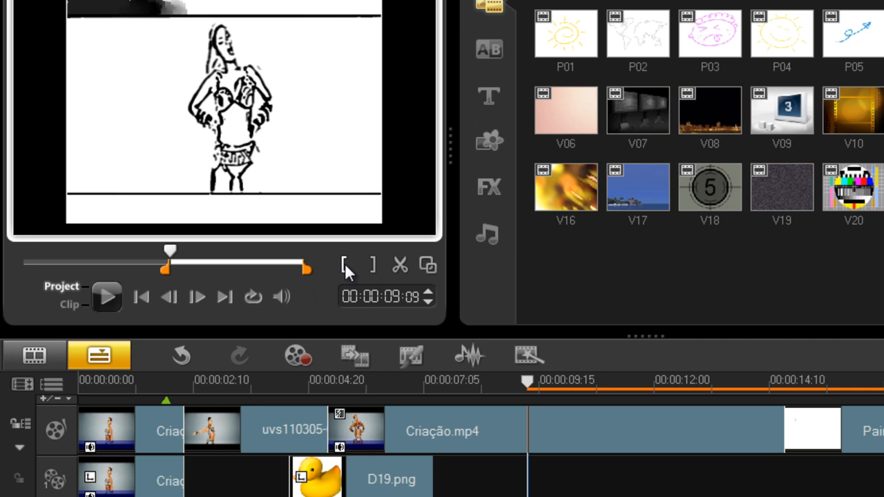
# - Try trimming the AutoSketch-filtered Criação.mp4 clip with mark-in and mark-out points at 00:00:06:09, and undo the trims
pyautogui.click(563, 429)
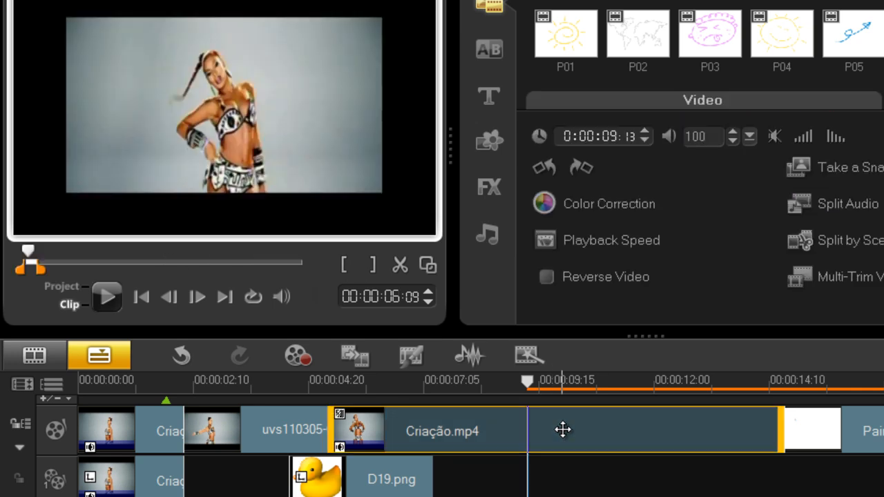
pyautogui.click(343, 265)
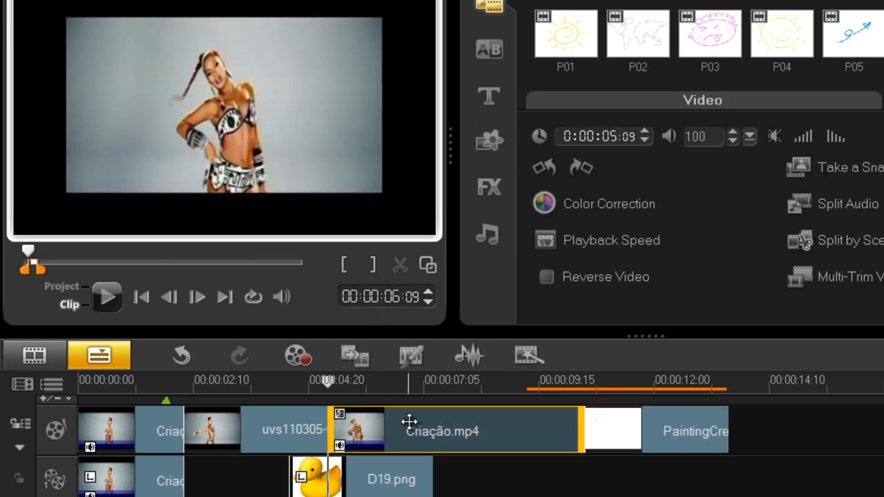
pyautogui.click(373, 264)
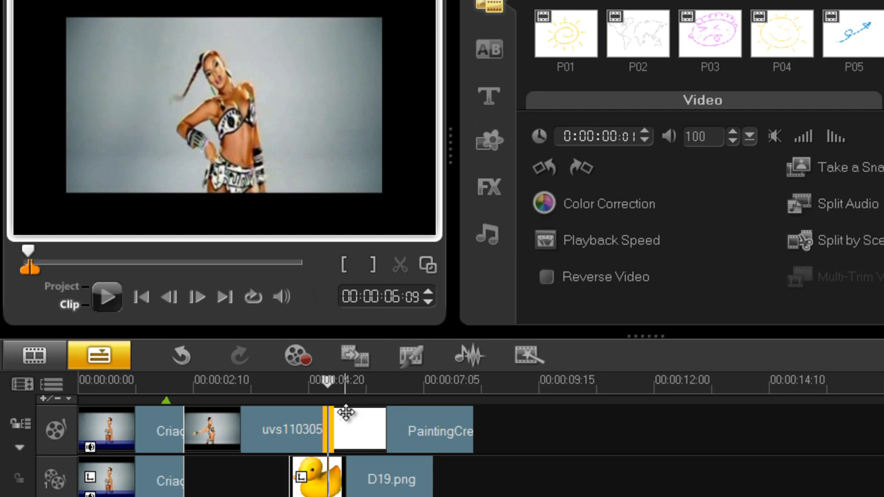
pyautogui.click(182, 355)
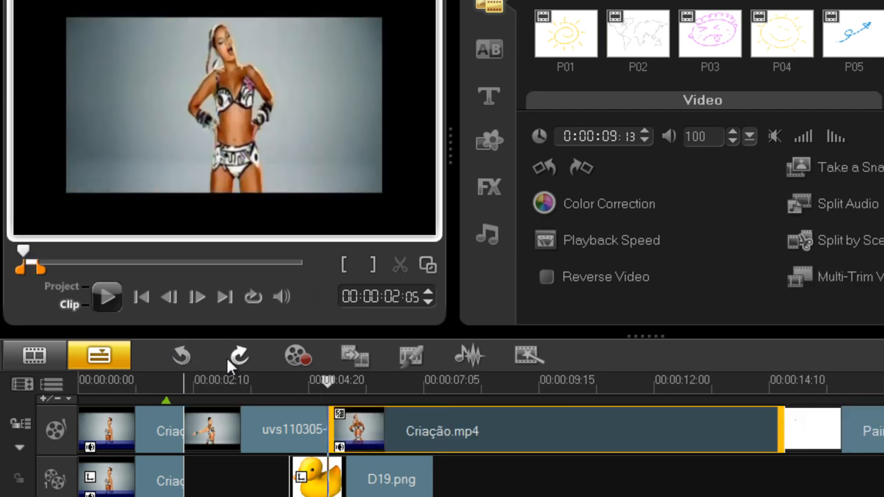
# - Examine the color correction options for the Criação.mp4 clip and browse the transition, title, filter, Flash animation and audio libraries
pyautogui.click(545, 203)
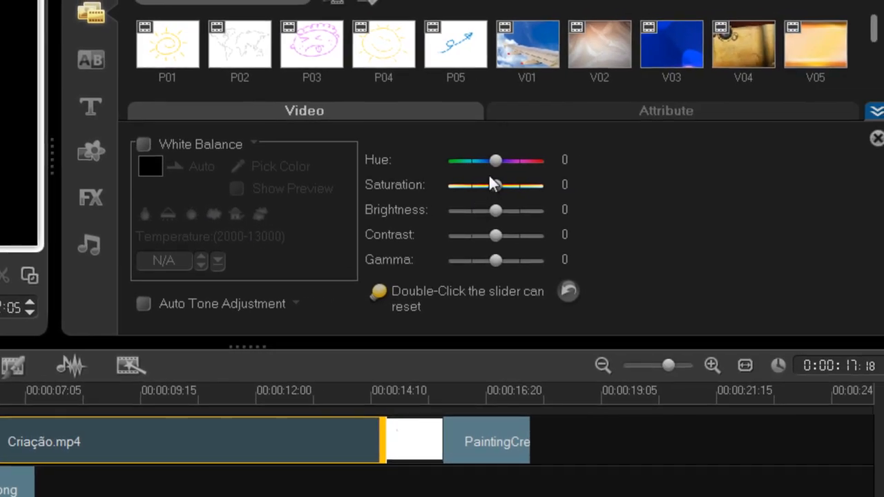
pyautogui.click(875, 111)
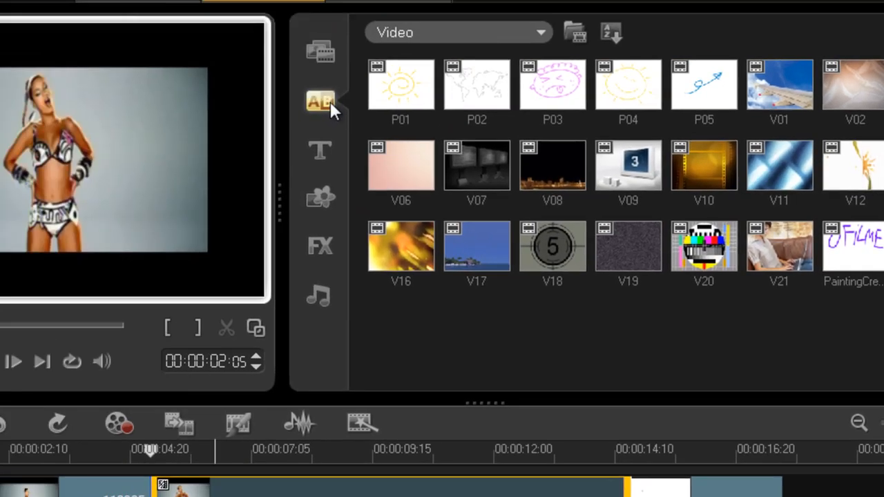
pyautogui.click(91, 60)
pyautogui.click(90, 106)
pyautogui.click(556, 240)
pyautogui.click(551, 293)
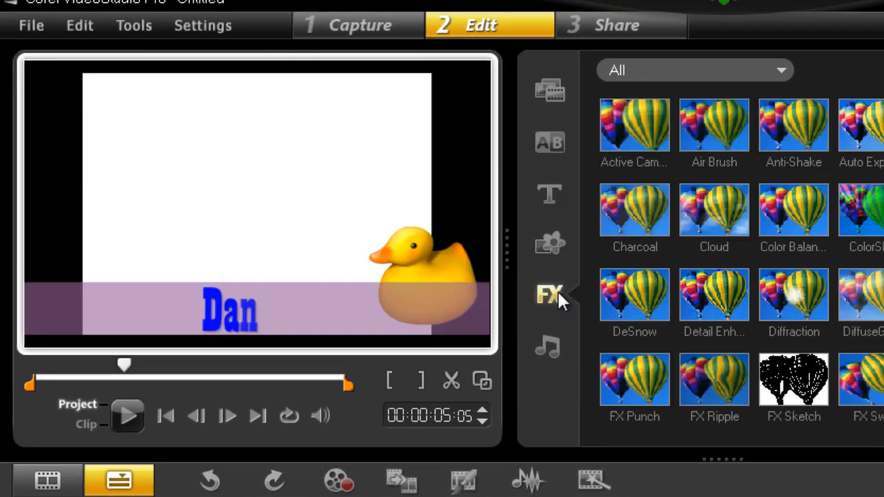
pyautogui.click(555, 238)
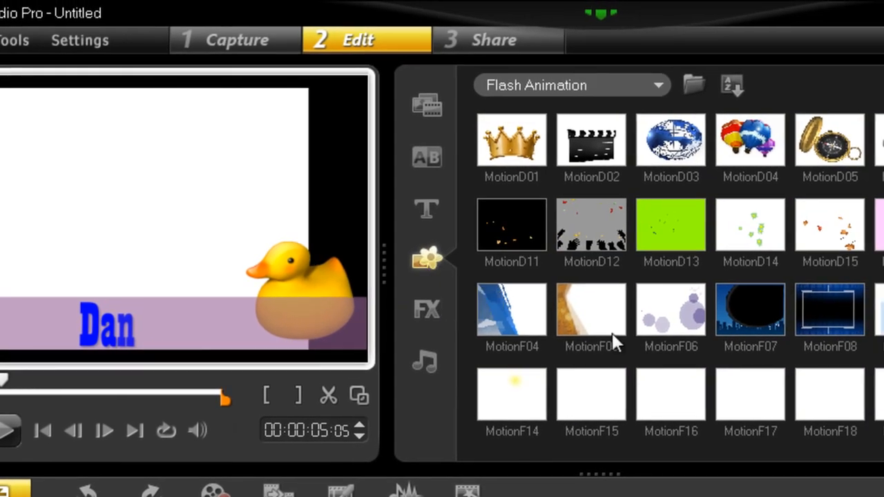
pyautogui.click(423, 365)
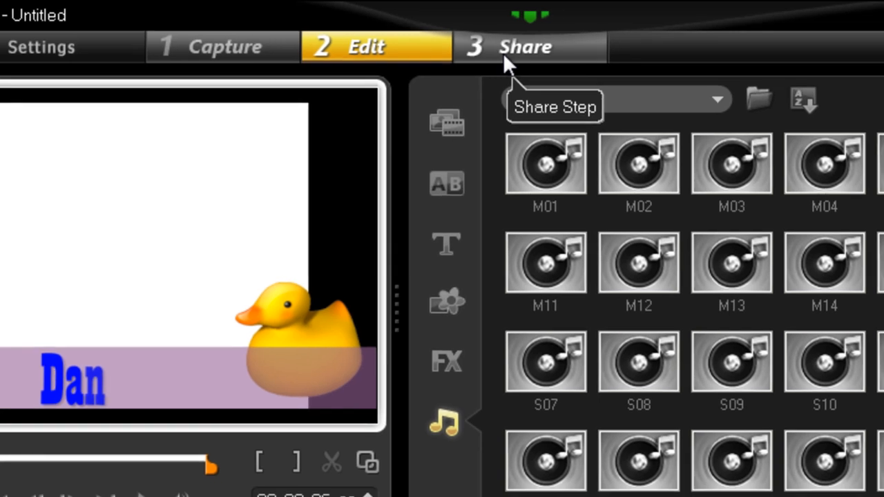
# - Set up a video file export of the project with MPEG Optimizer, accepting a converted size under 20 MB
pyautogui.click(525, 53)
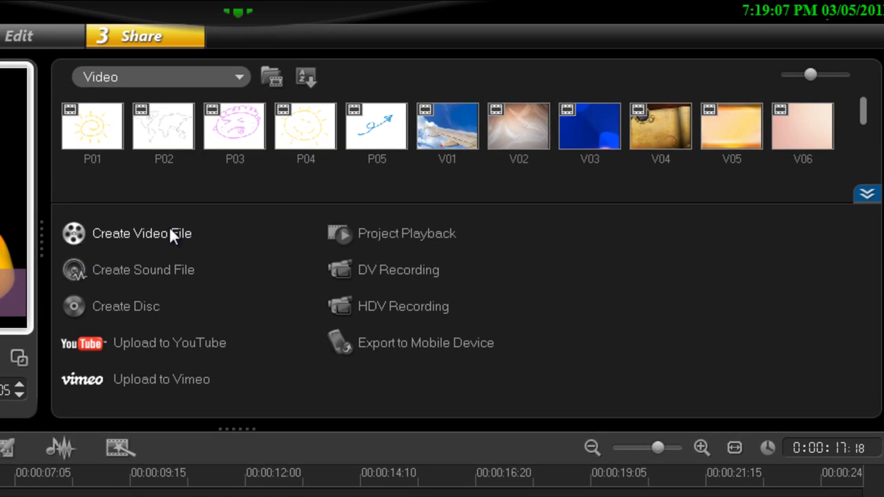
pyautogui.click(169, 229)
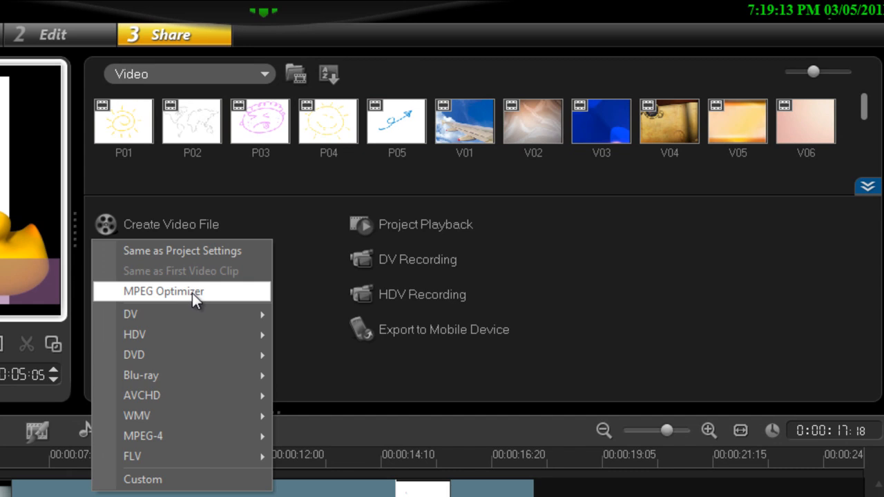
pyautogui.click(192, 293)
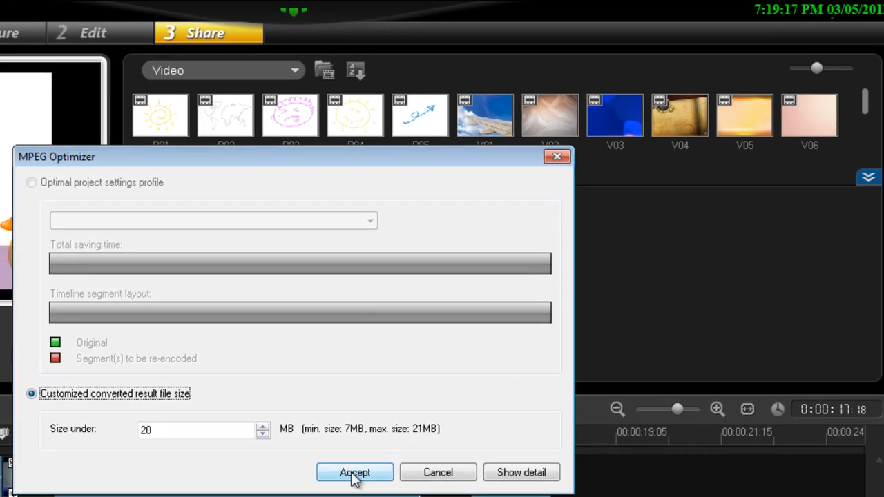
pyautogui.click(362, 475)
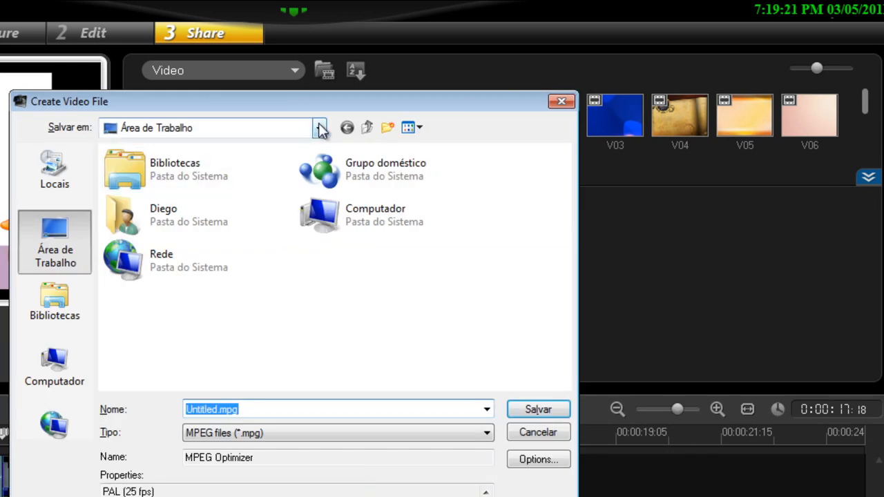
# - Save the exported video to the desktop as Untitled.mpg in the MPEG files format
pyautogui.click(320, 129)
pyautogui.click(237, 160)
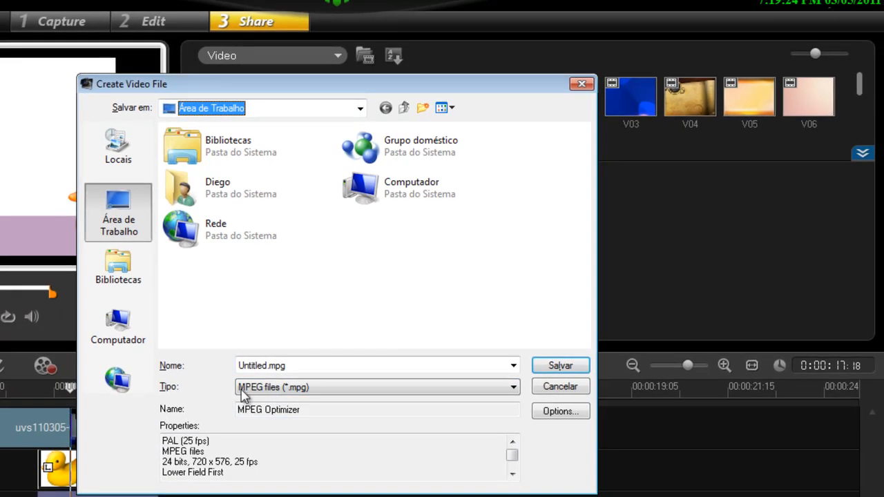
pyautogui.click(285, 432)
pyautogui.click(285, 432)
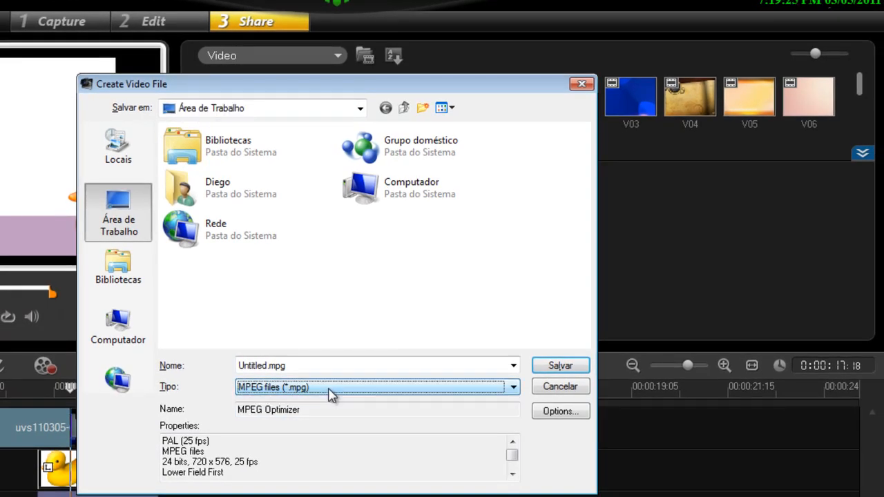
pyautogui.click(572, 371)
pyautogui.click(568, 371)
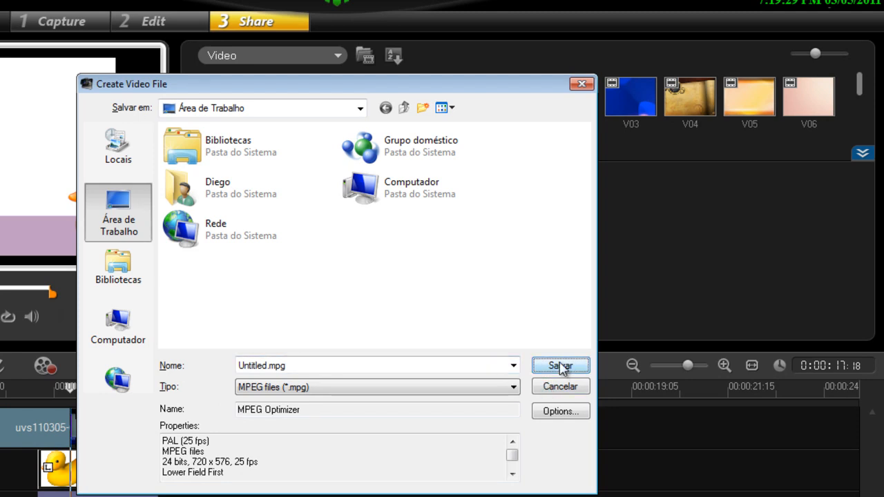
pyautogui.click(559, 366)
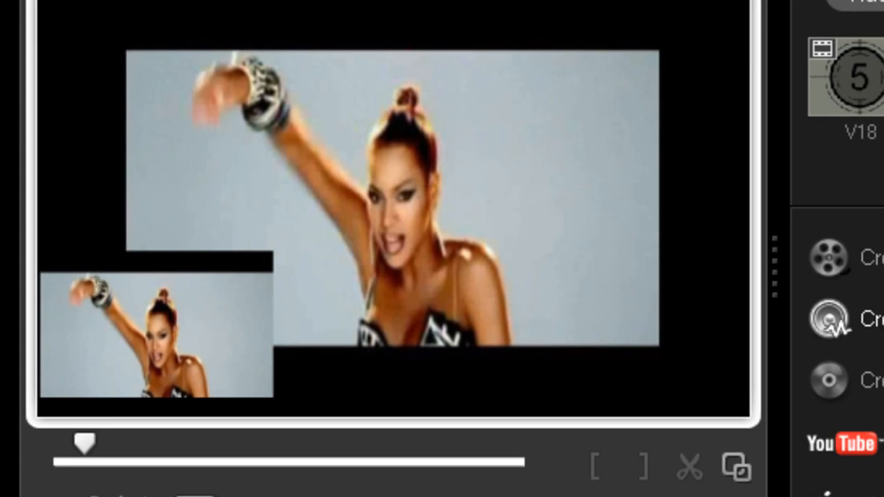
# - Examine the audio formats offered for creating a sound file, such as MPEG-4, Ogg Vorbis, WAV and Windows Media Audio, without saving one
pyautogui.click(828, 315)
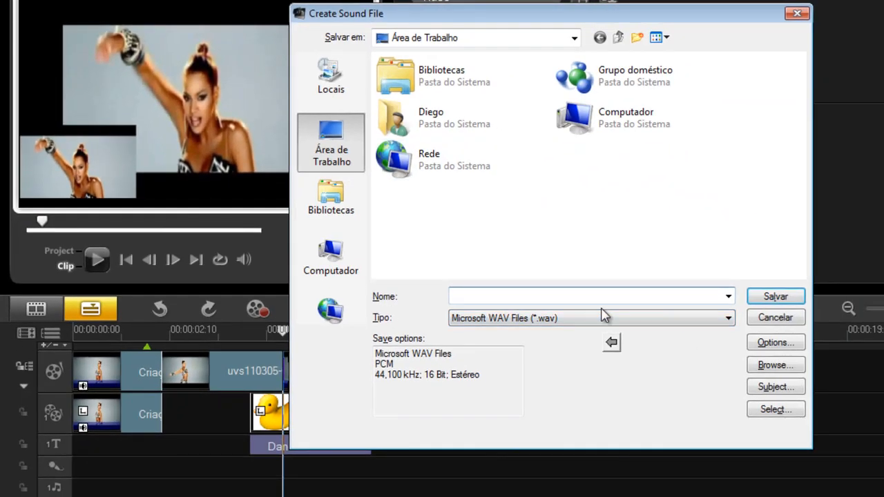
pyautogui.click(640, 317)
pyautogui.click(639, 319)
pyautogui.click(654, 320)
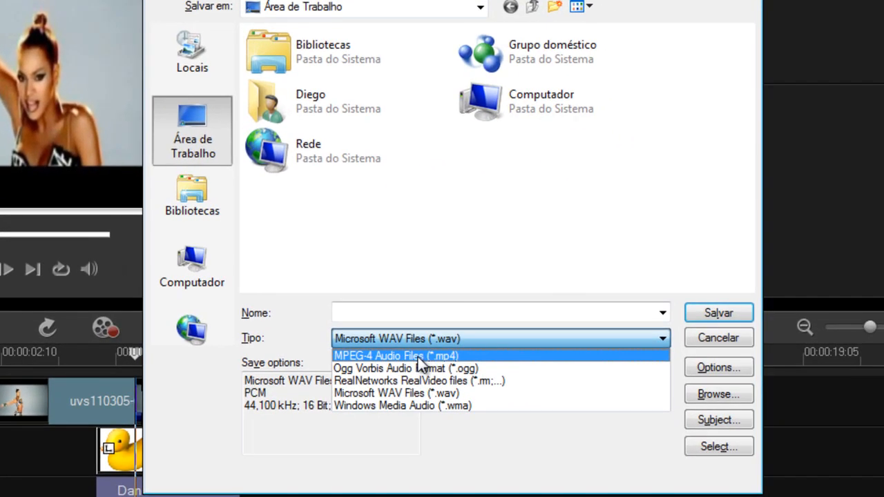
pyautogui.click(712, 344)
pyautogui.click(623, 340)
pyautogui.click(624, 339)
pyautogui.click(709, 337)
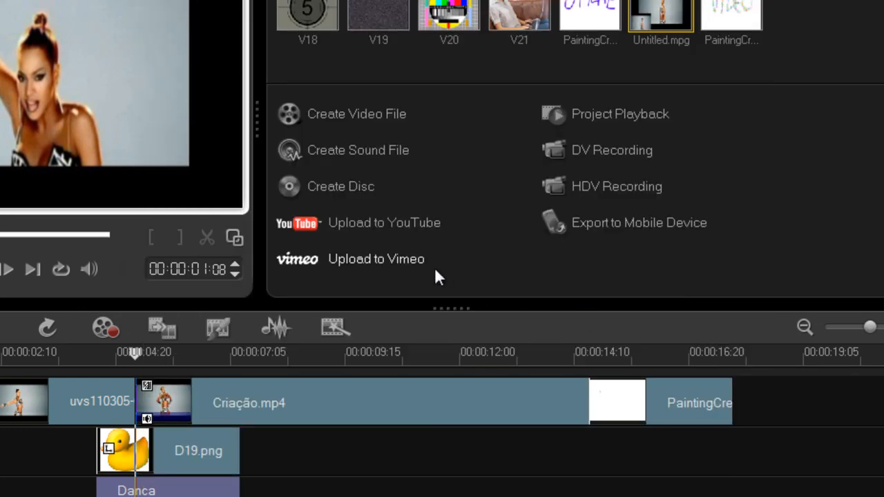
# - Review the templates available for creating a video file without choosing one
pyautogui.click(349, 114)
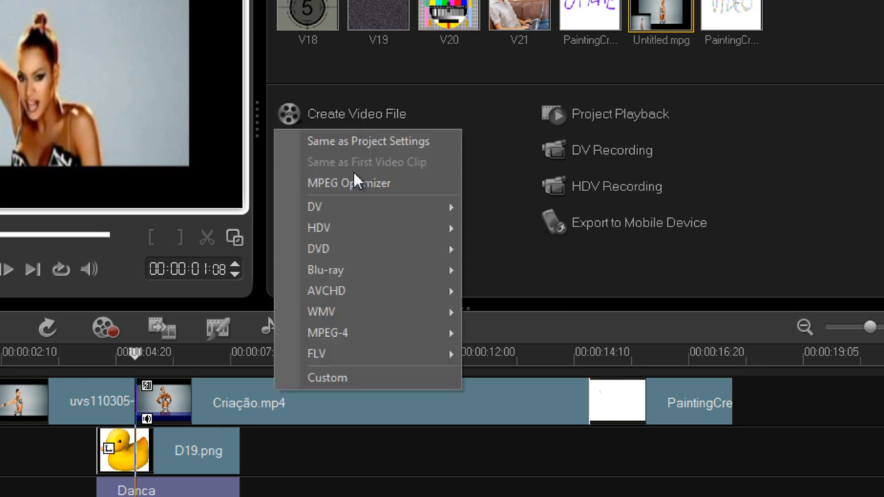
pyautogui.click(473, 103)
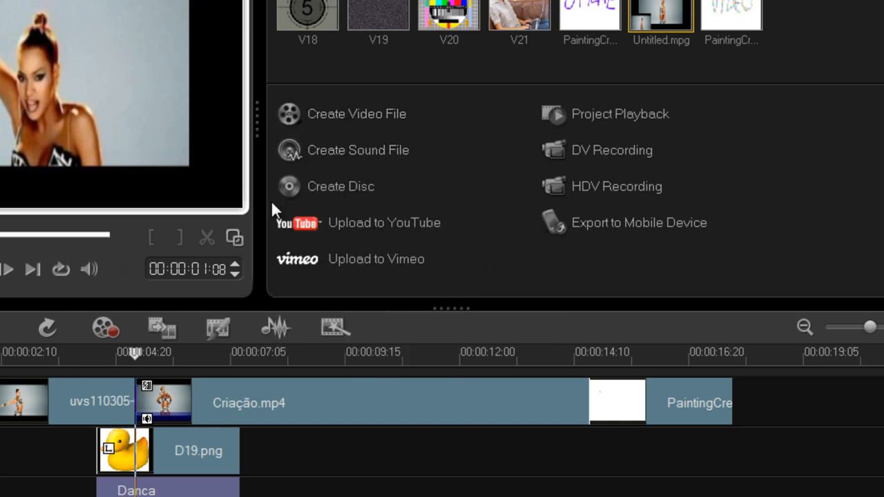
pyautogui.click(375, 114)
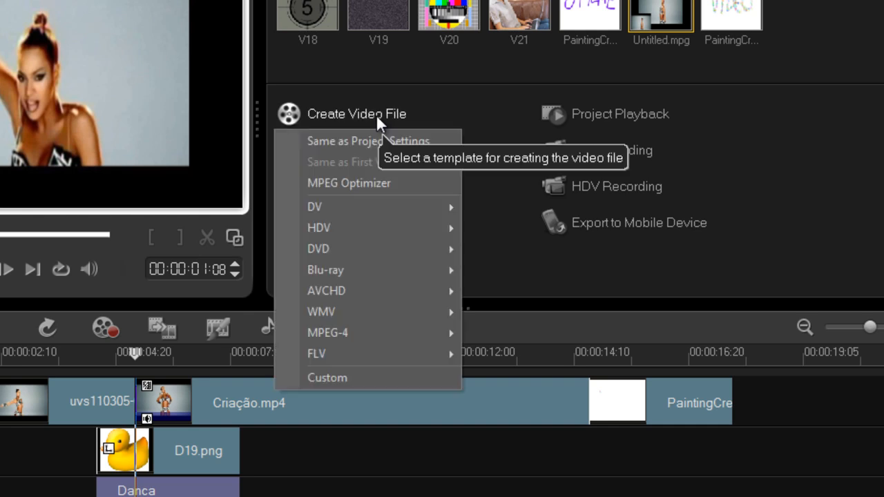
pyautogui.click(465, 105)
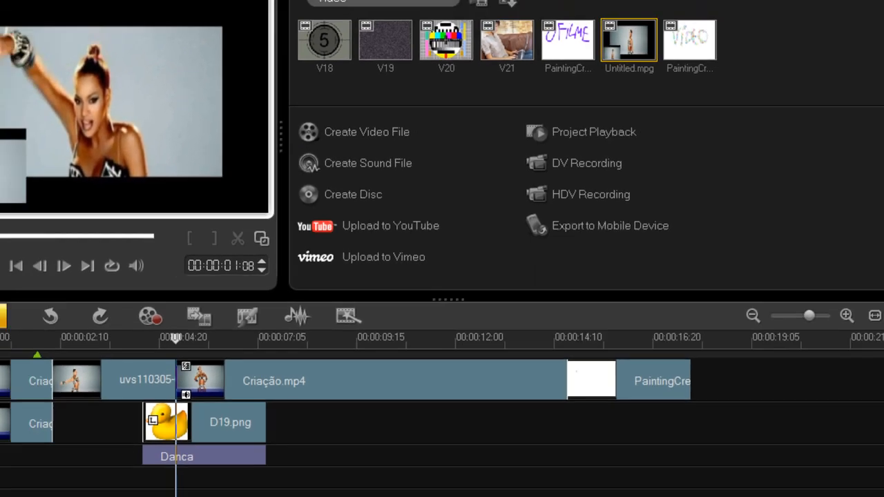
# - Save the project to the desktop under the name sdfsff as a Corel VideoStudio 13 project file
pyautogui.click(16, 23)
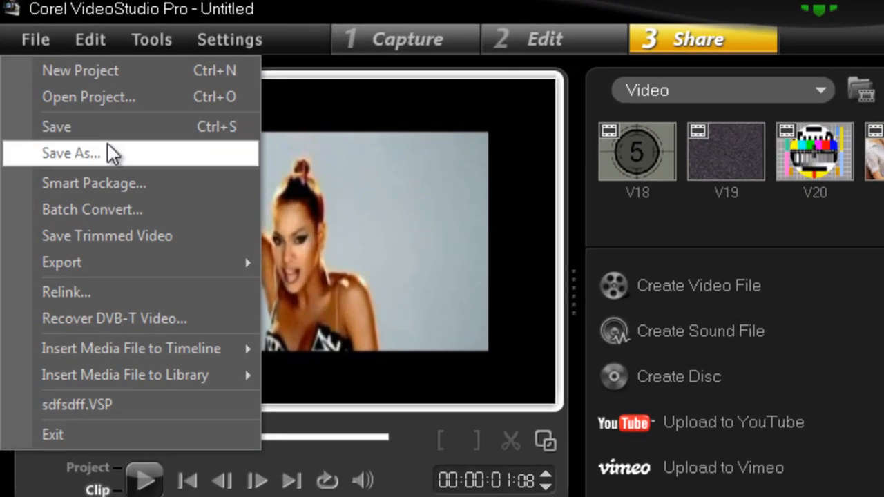
pyautogui.click(108, 152)
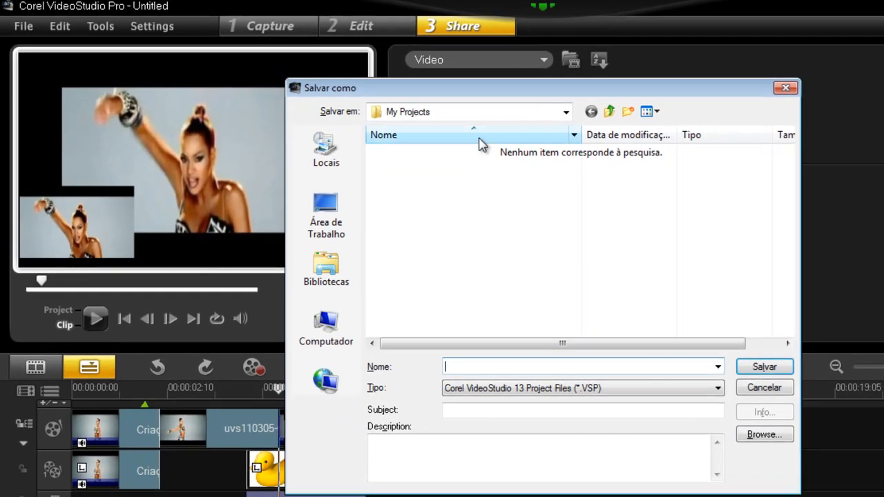
pyautogui.click(482, 114)
pyautogui.click(464, 142)
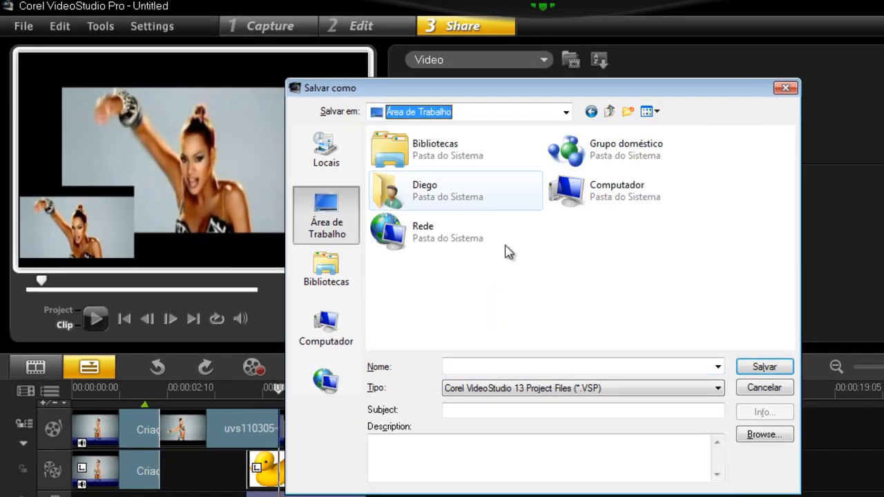
pyautogui.click(523, 368)
pyautogui.write('sdfsff')
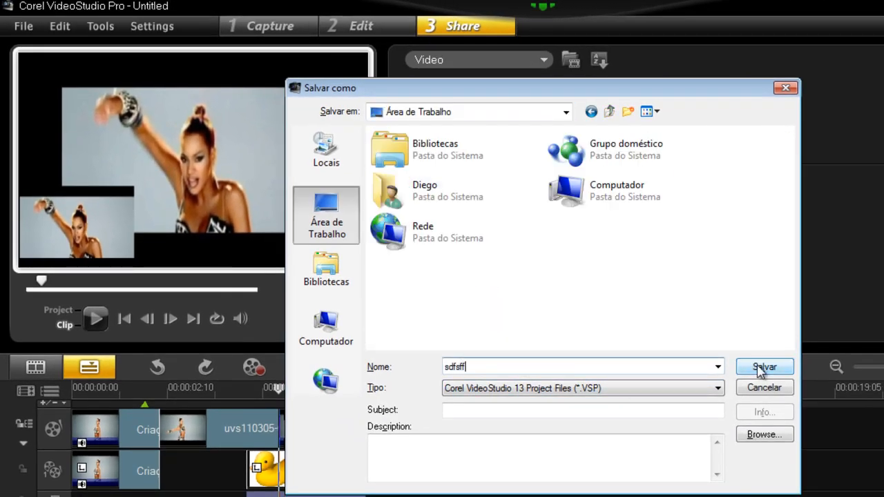
pyautogui.click(761, 368)
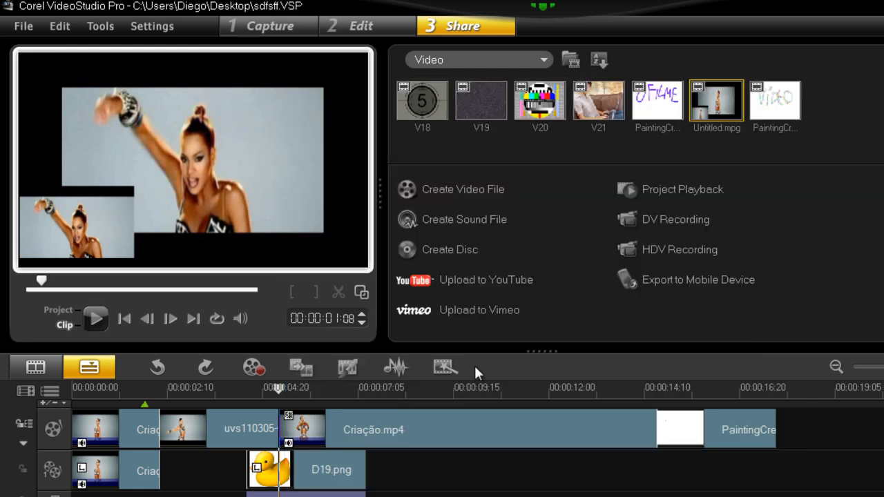
# - Exit VideoStudio and reopen the saved project sdfsff.VSP from the desktop
pyautogui.click(19, 29)
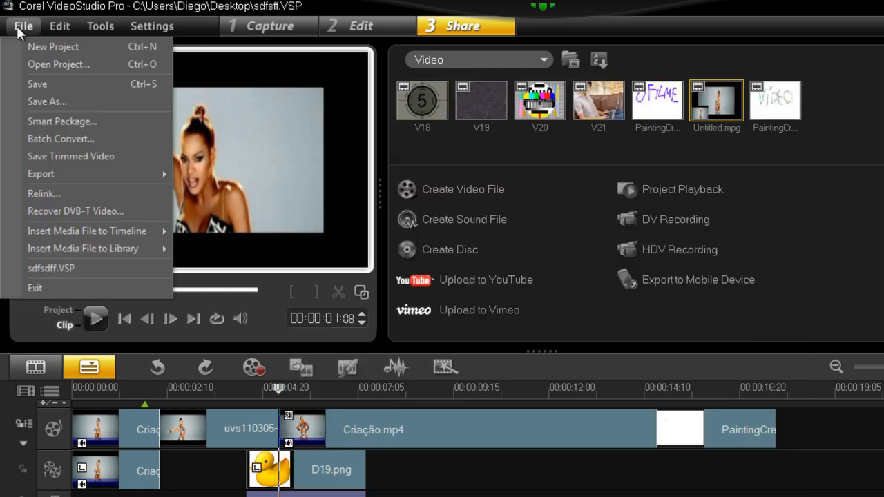
pyautogui.click(78, 291)
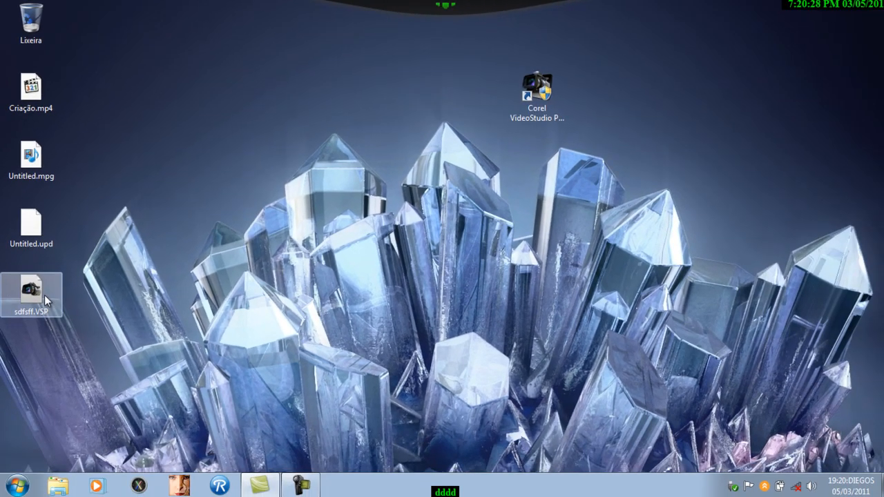
pyautogui.doubleClick(44, 296)
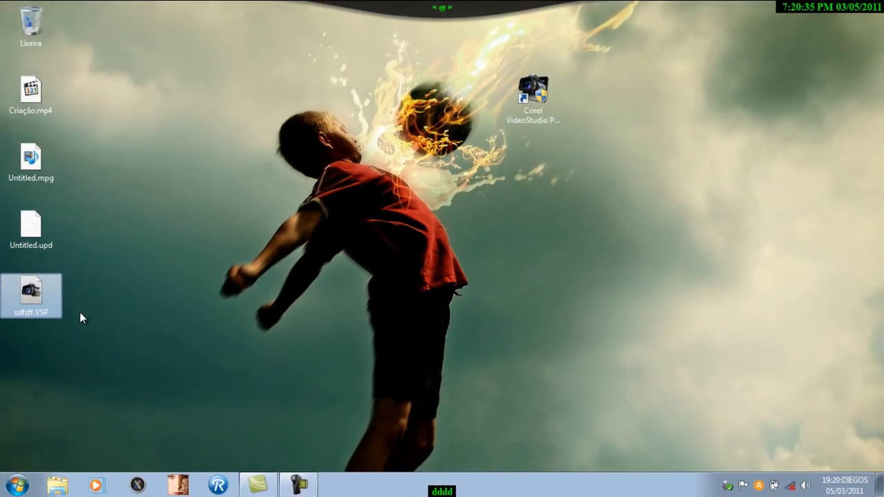
pyautogui.click(26, 300)
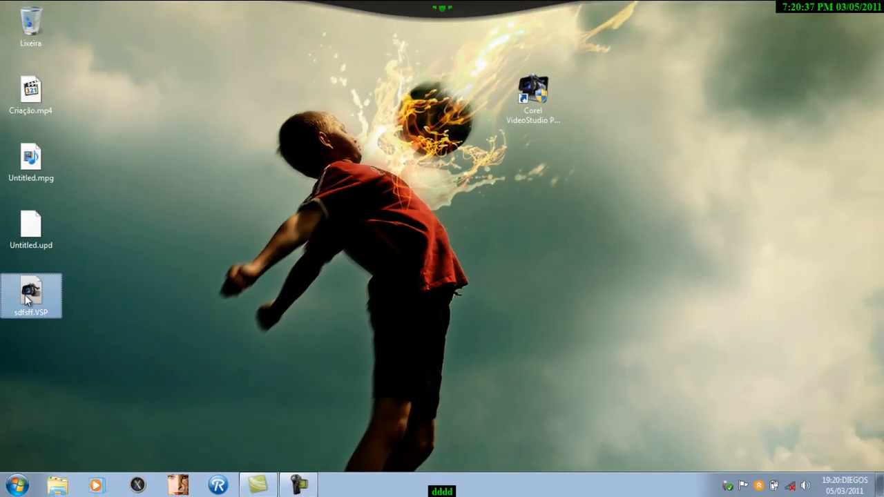
pyautogui.doubleClick(25, 295)
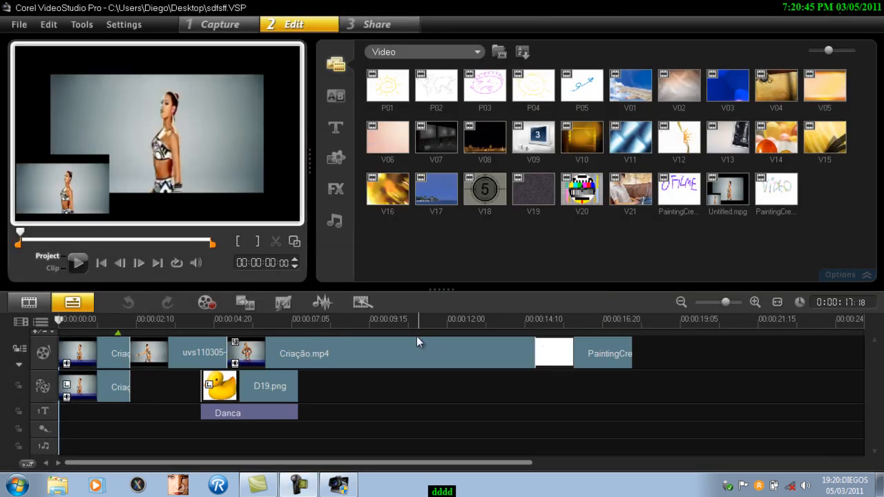
# - Scrub through the reopened project to 00:00:12:13 to check its contents, and exit VideoStudio
pyautogui.moveTo(217, 322); pyautogui.dragTo(464, 323)
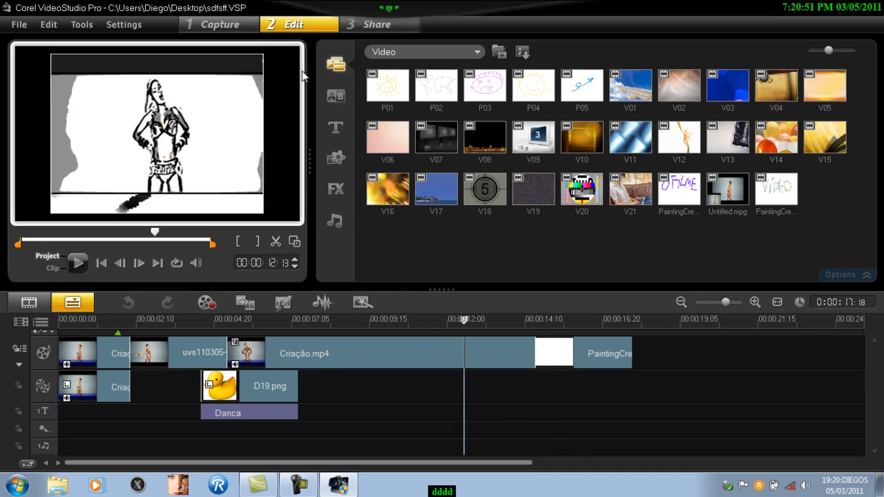
pyautogui.click(15, 25)
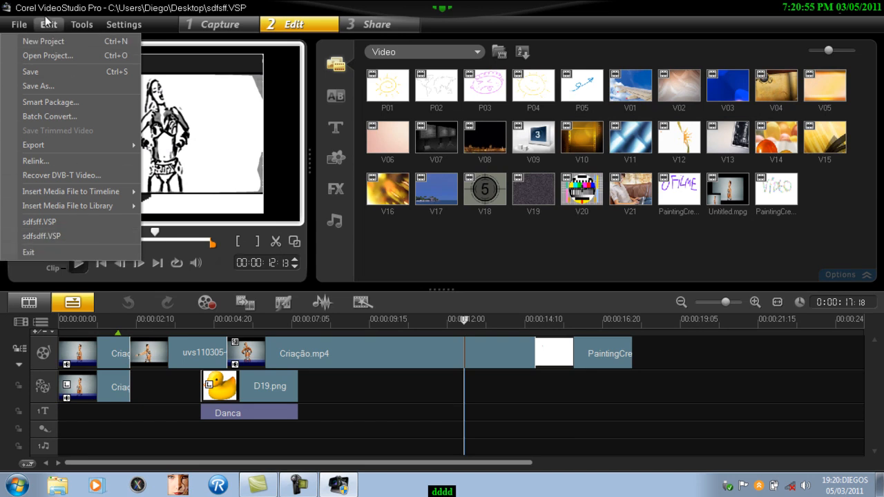
pyautogui.click(47, 26)
pyautogui.click(16, 25)
pyautogui.click(16, 25)
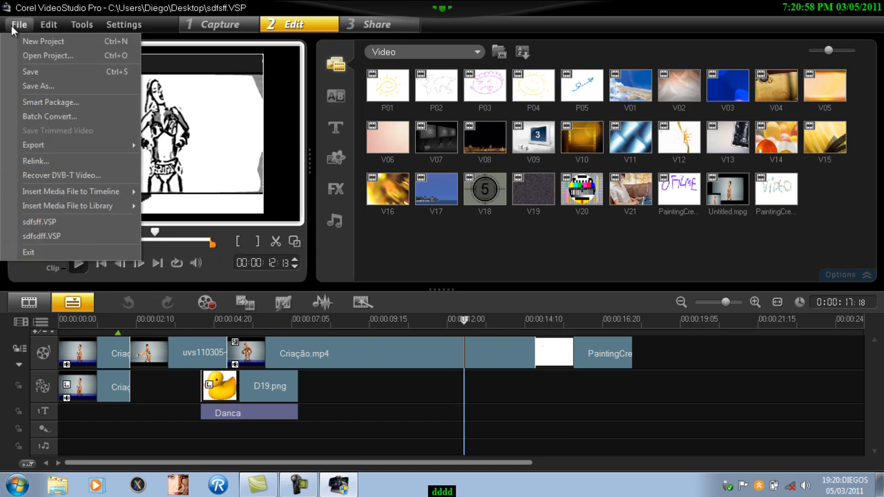
pyautogui.click(73, 253)
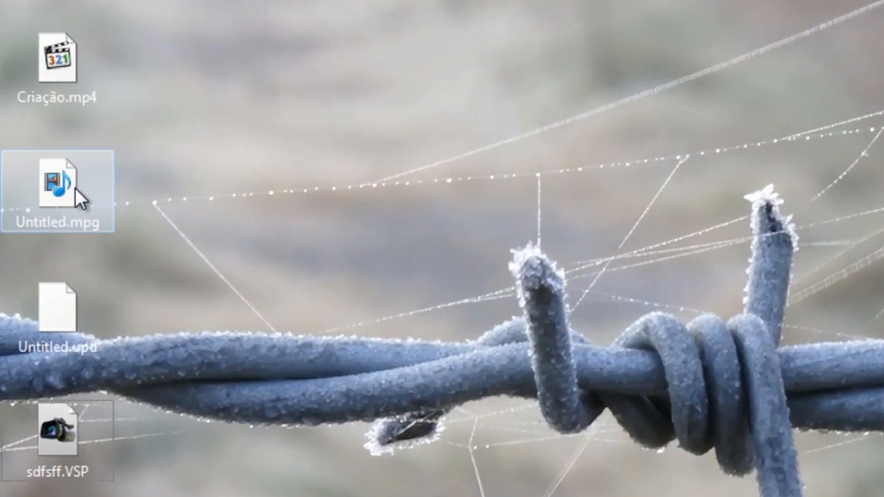
# - Open the exported Untitled.mpg video from the desktop in Media Player Classic
pyautogui.click(40, 163)
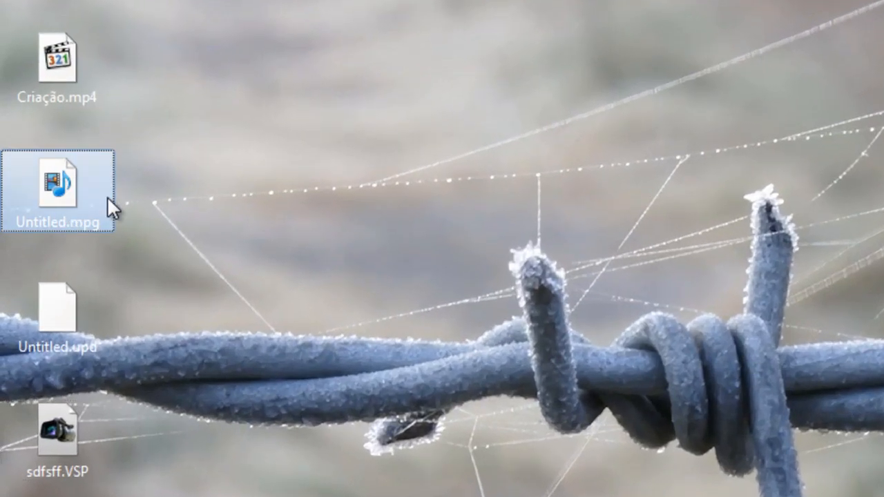
pyautogui.doubleClick(61, 194)
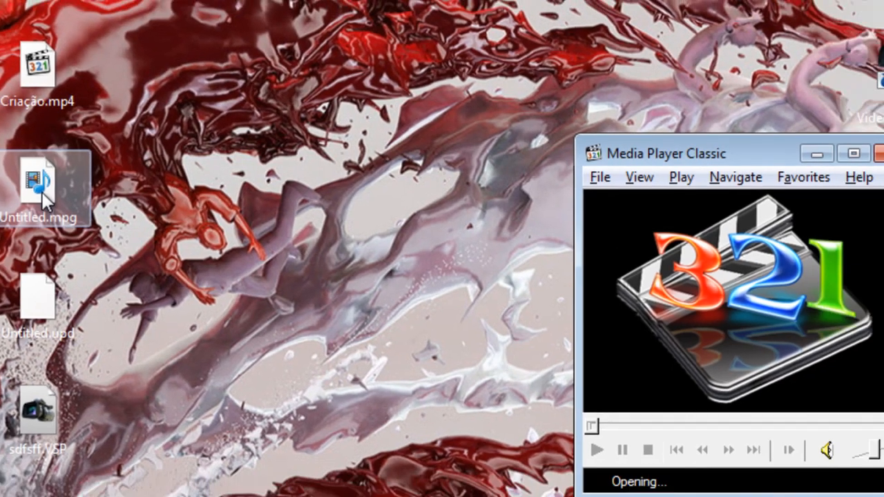